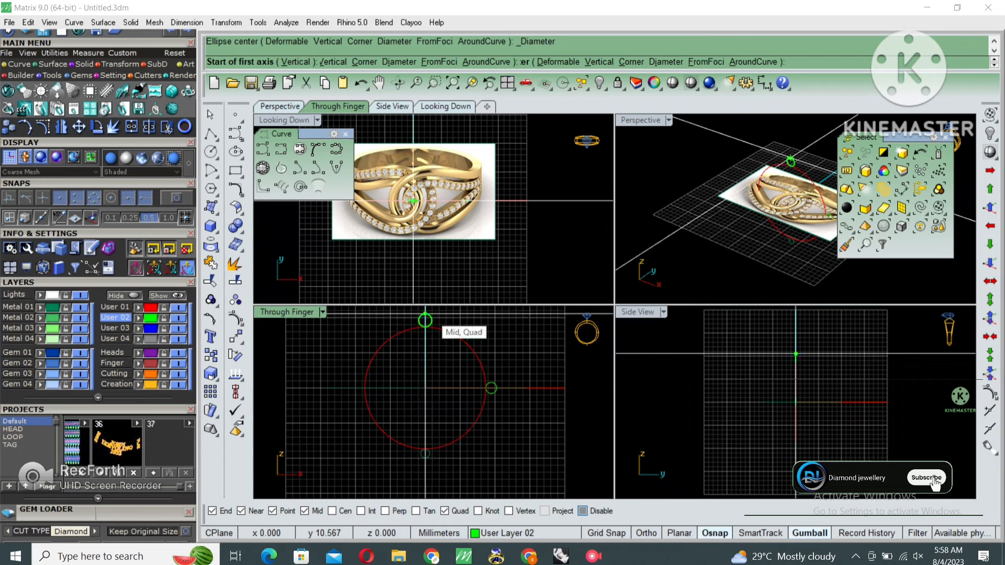
Step: Draw an ellipse around the finger circle through the outer edges of the marker circles, about 20.5 mm wide, and delete the marker circles
left_click(425, 314)
left_click(425, 455)
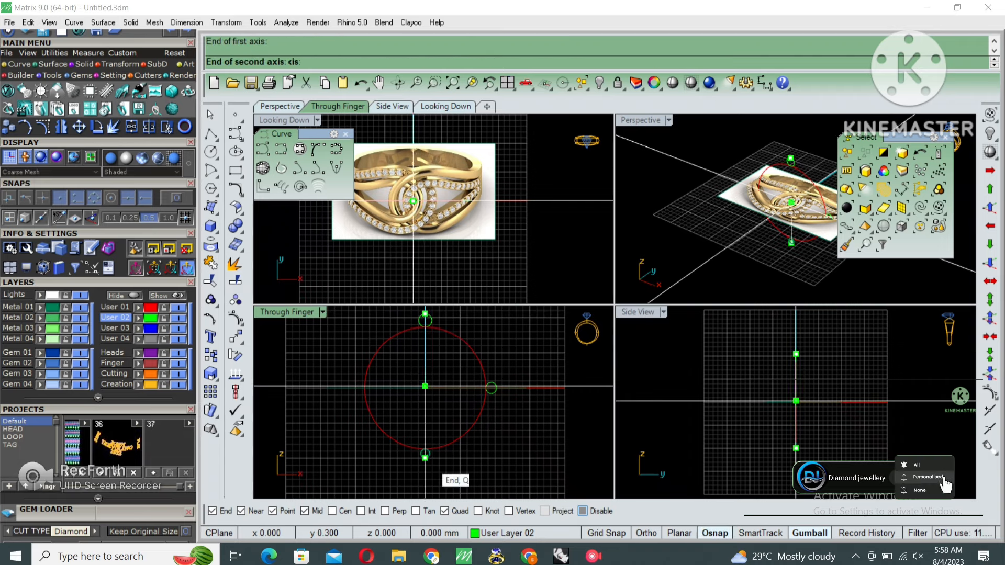
left_click(508, 388)
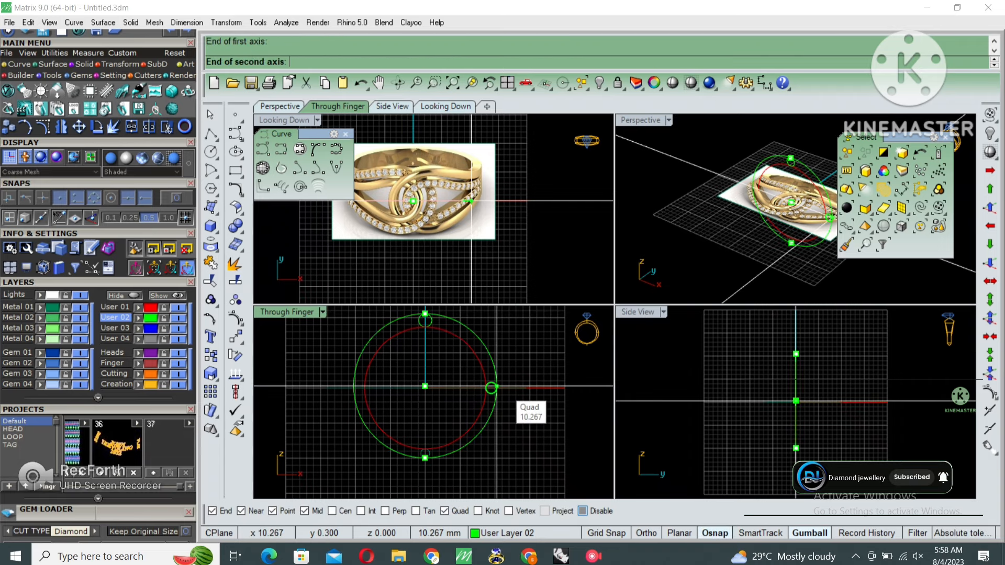
scroll(441, 391, "down", 3)
key("Delete")
Step: Measure the curve length of the outer ring ellipse
left_click_drag(501, 472, 426, 421)
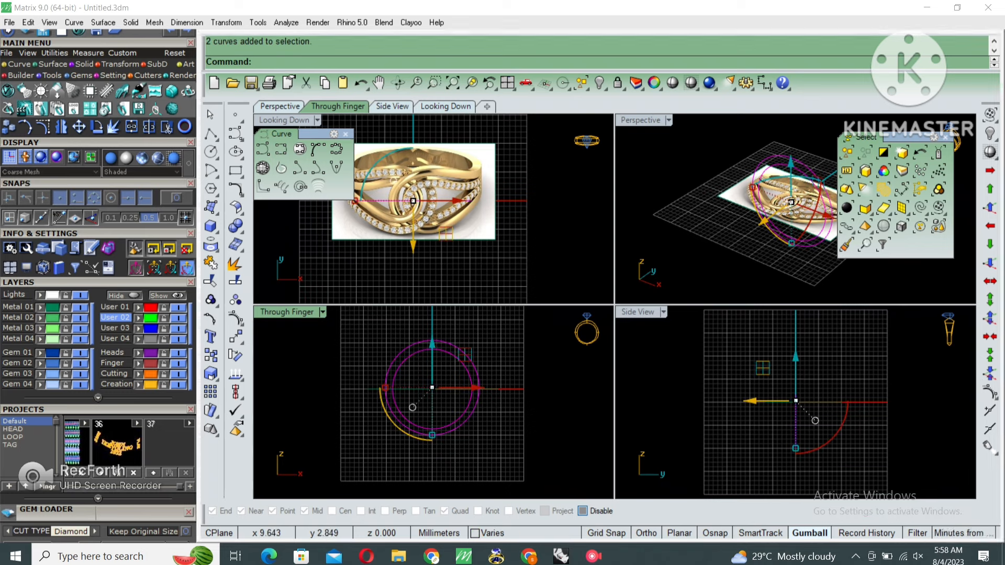
left_click(476, 369)
left_click(476, 372)
right_click_drag(504, 371, 525, 360)
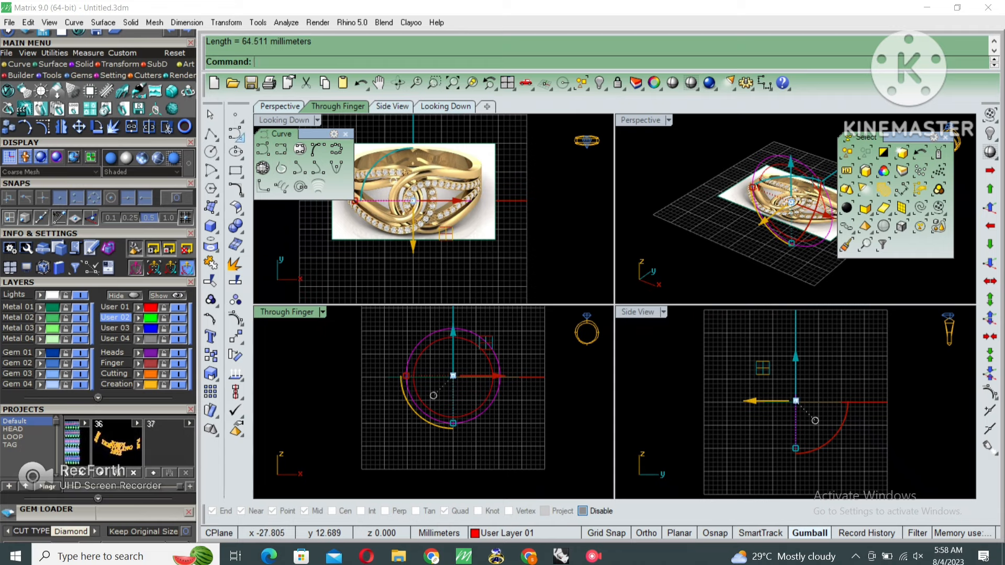
Step: Draw a horizontal both-sides line centred at the origin with a half-length of 64.511/2 mm, and assign it to the User 03 layer
left_click(235, 134)
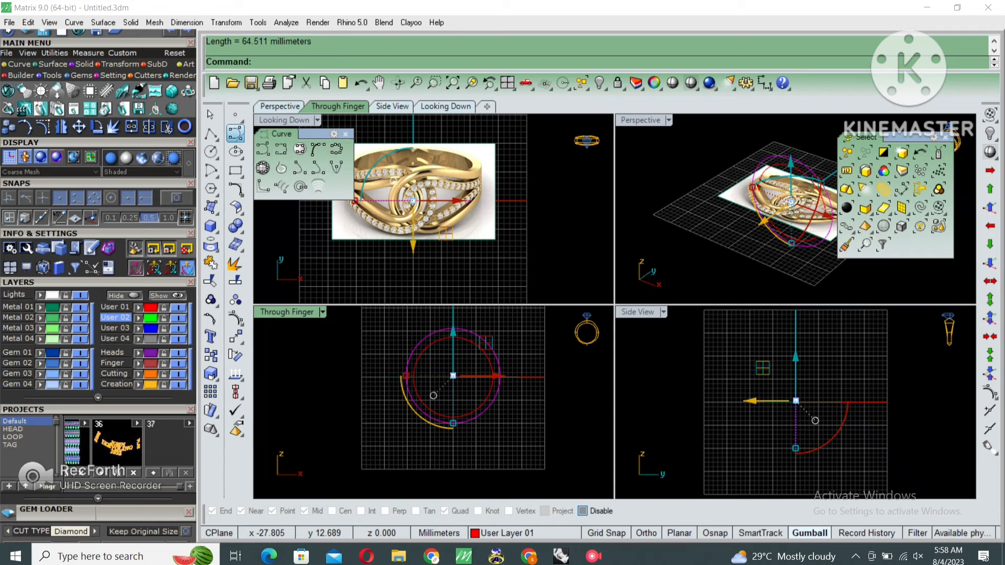
left_click(211, 135)
left_click(267, 140)
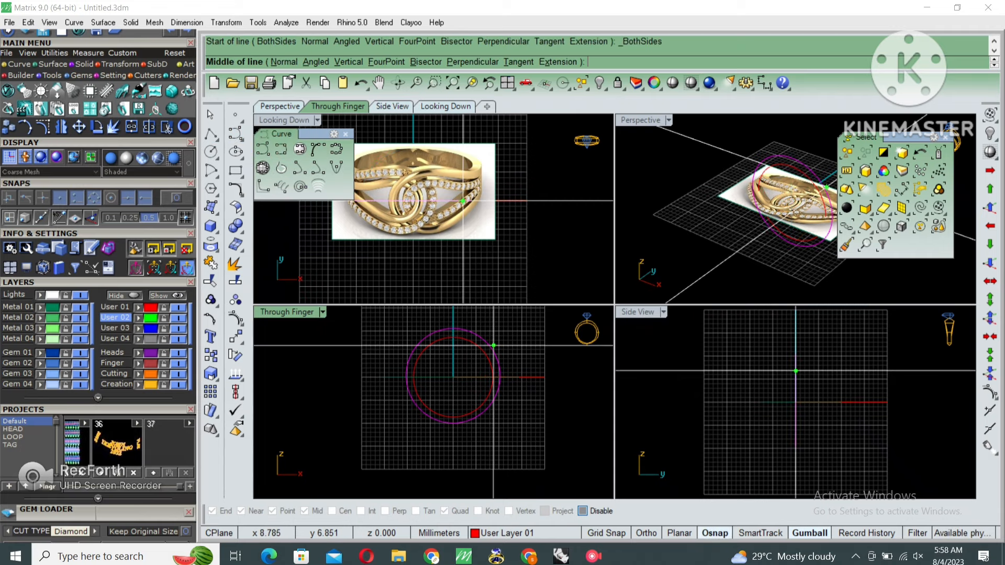
type("0")
key("Return")
type("64.511/")
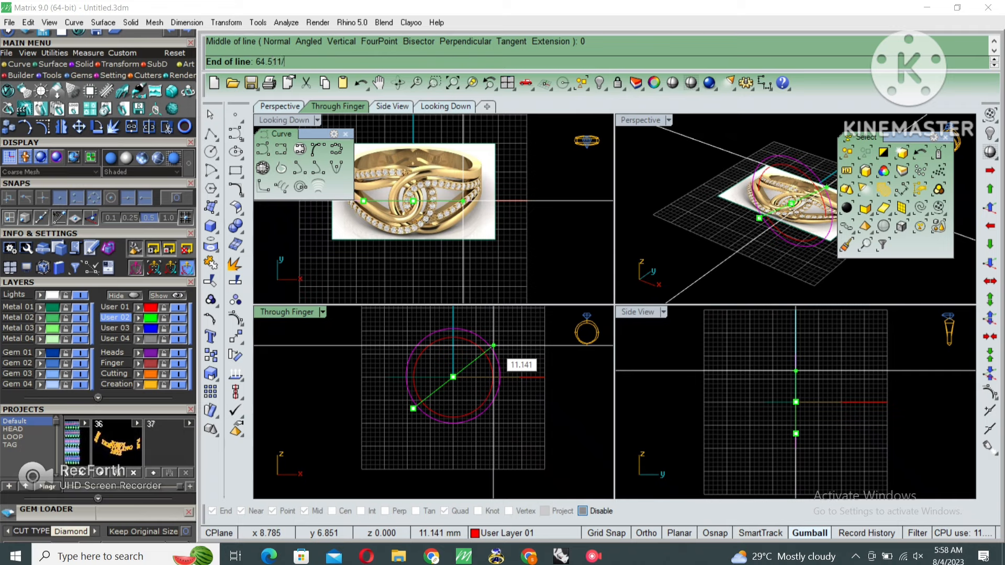
type("2")
key("Return")
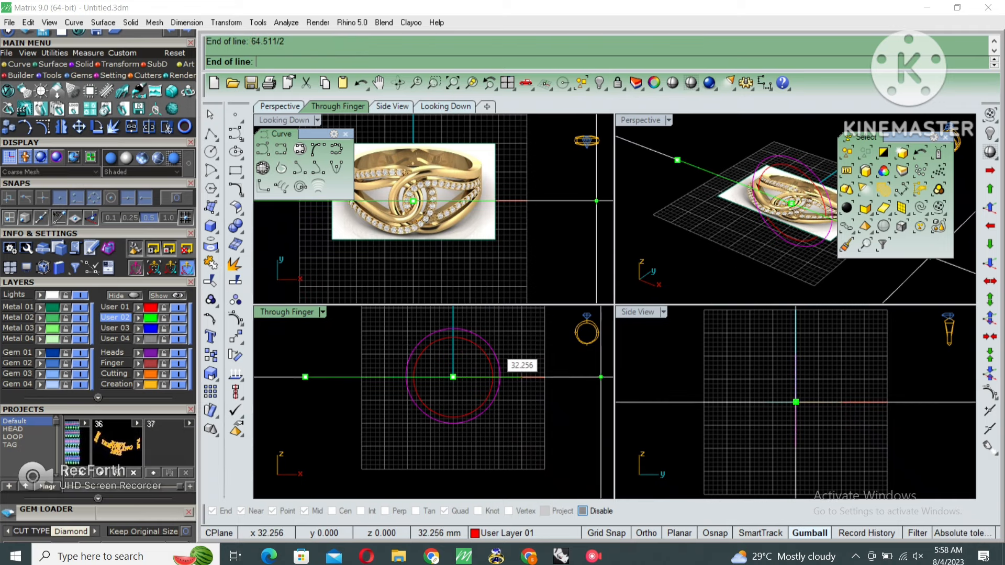
left_click(567, 377)
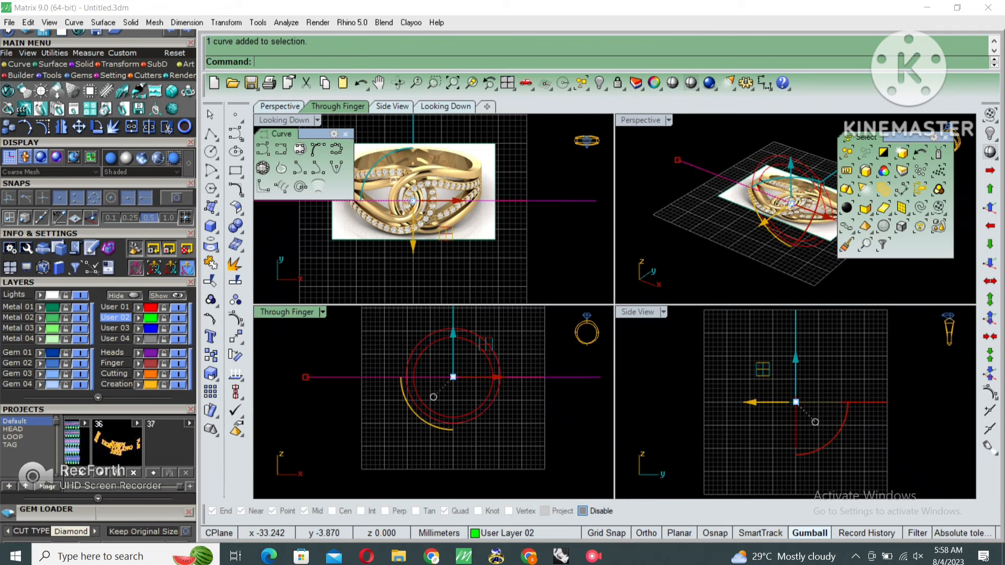
left_click(139, 328)
Step: Measure the outer ellipse's width between its side quadrants with a temporary aligned dimension, and delete that dimension
left_click(475, 353)
key("Return")
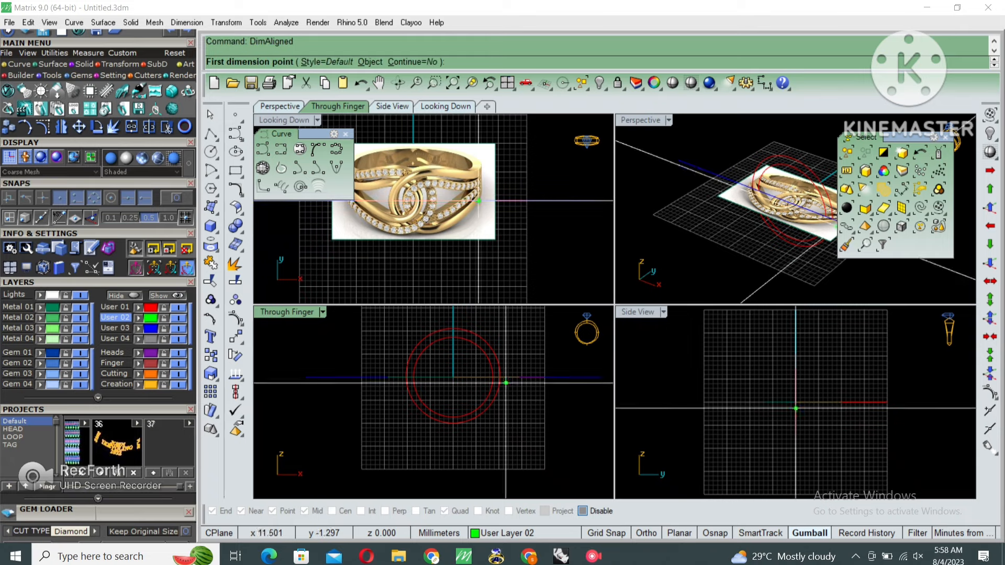
left_click(500, 375)
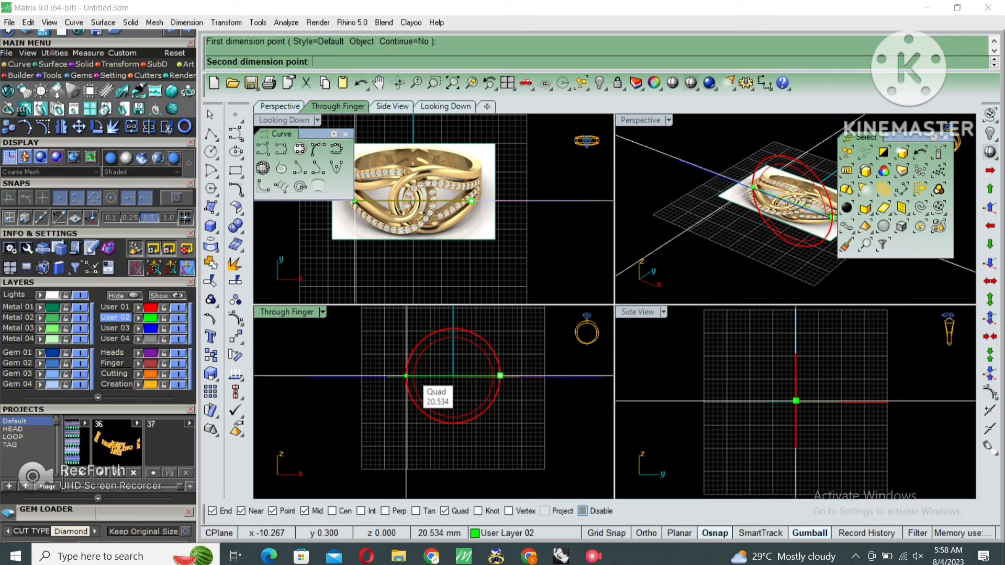
left_click(408, 377)
scroll(453, 376, "up", 5)
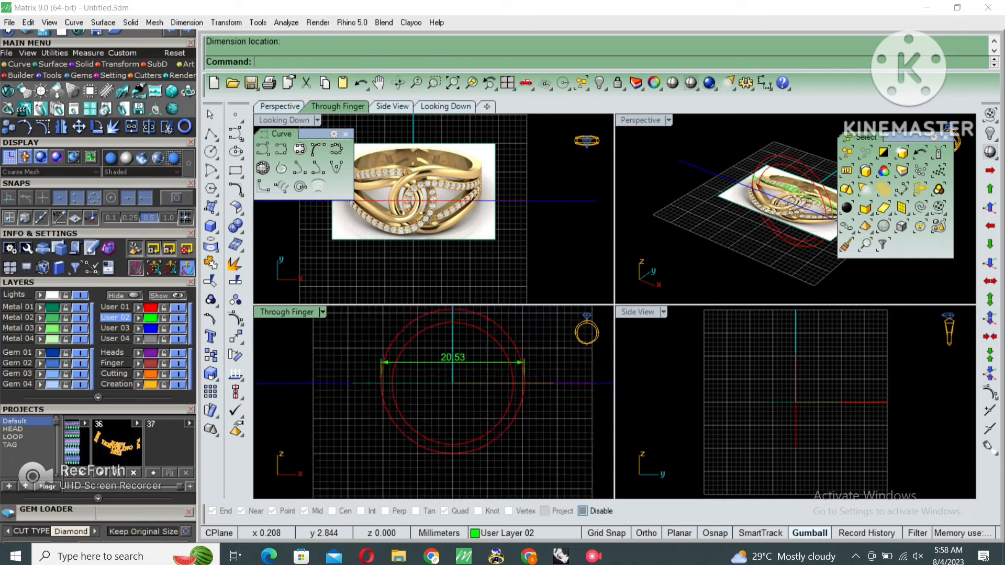
left_click(452, 365)
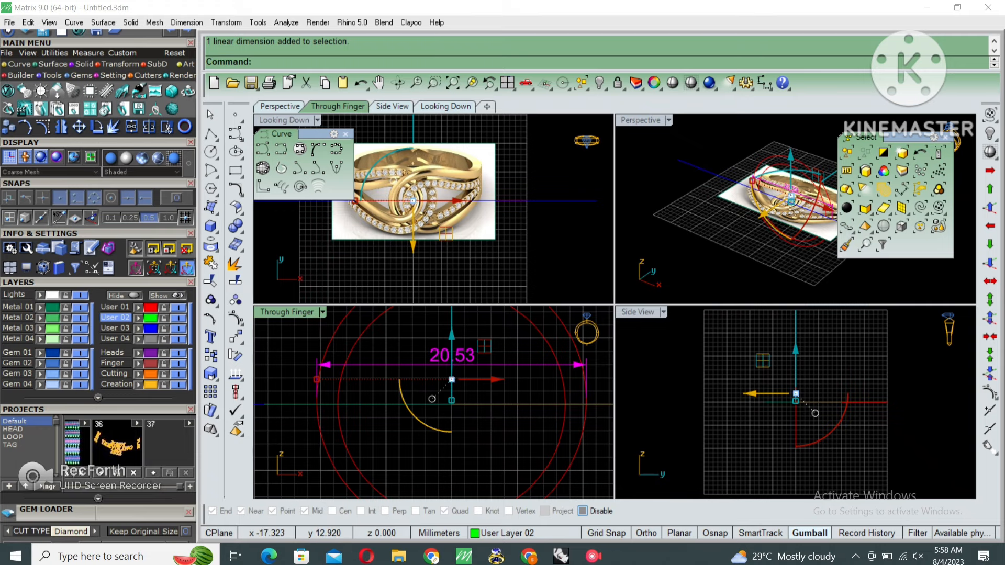
key("Delete")
Step: Show only the Looking Down view and hide the two ring curves
left_click(445, 106)
mouse_move(326, 267)
left_mouse_down()
mouse_move(806, 379)
mouse_move(327, 267)
left_mouse_up()
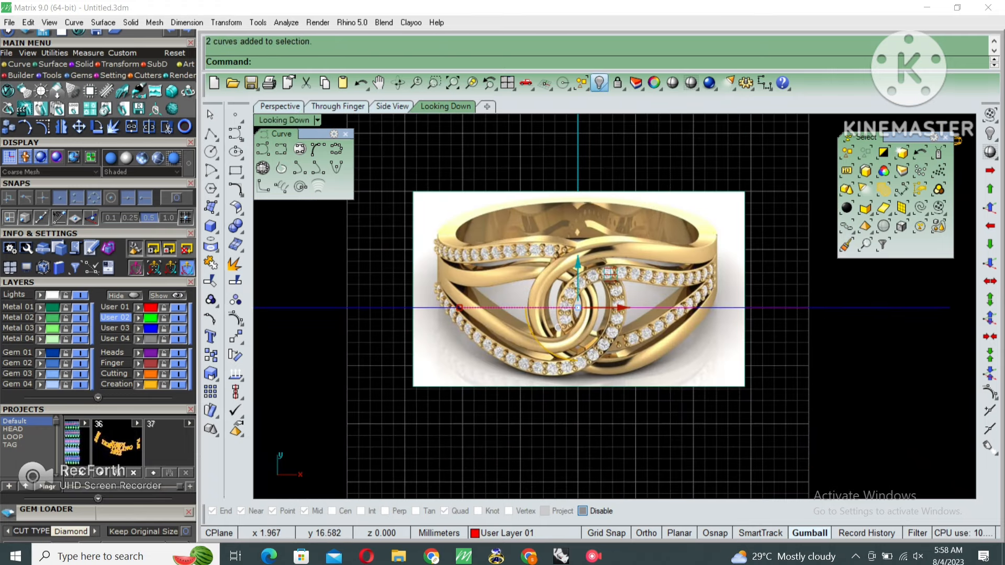
left_click(600, 83)
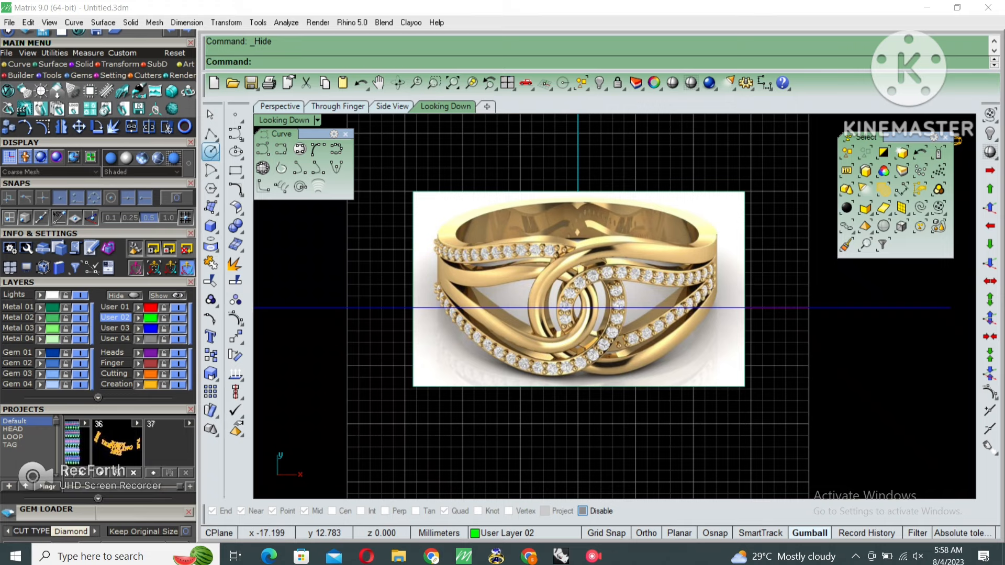
Step: Draw a guide circle with a diameter of 20.6 mm centred at the origin over the ring picture
left_click(210, 152)
type("0")
key("Return")
type("20.")
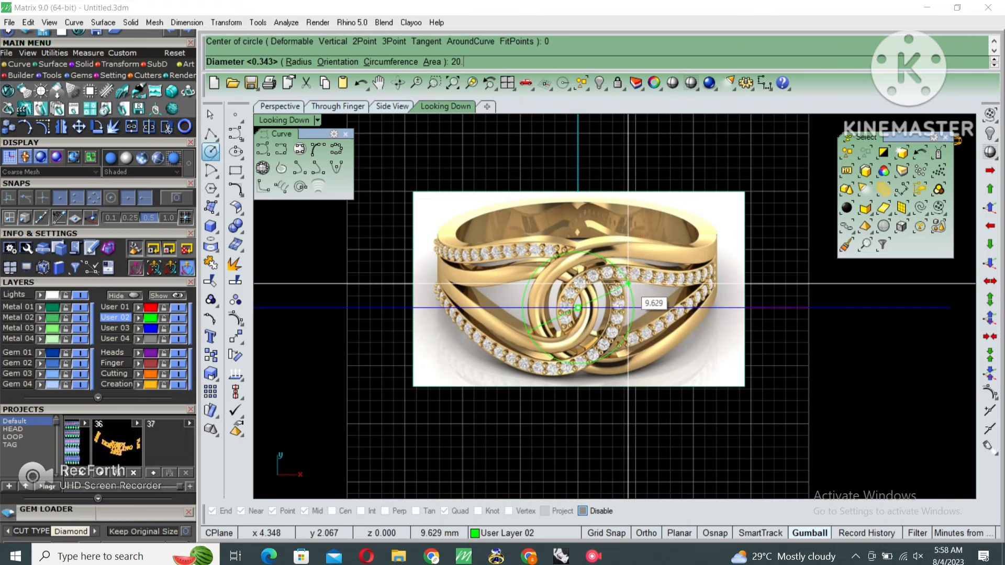
type("6")
key("Return")
Step: Scale the ring picture down about the origin until the ring roughly matches the guide circle's width, and delete the circle
left_click(627, 284)
right_click_drag(628, 284, 615, 321)
type("s")
key("Return")
type("0")
key("Return")
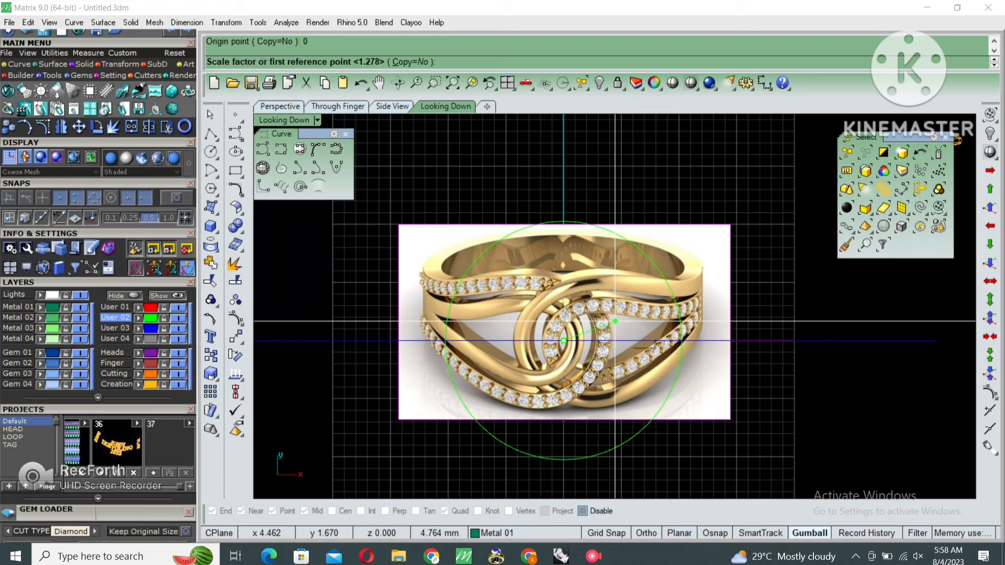
left_click(766, 340, "shift")
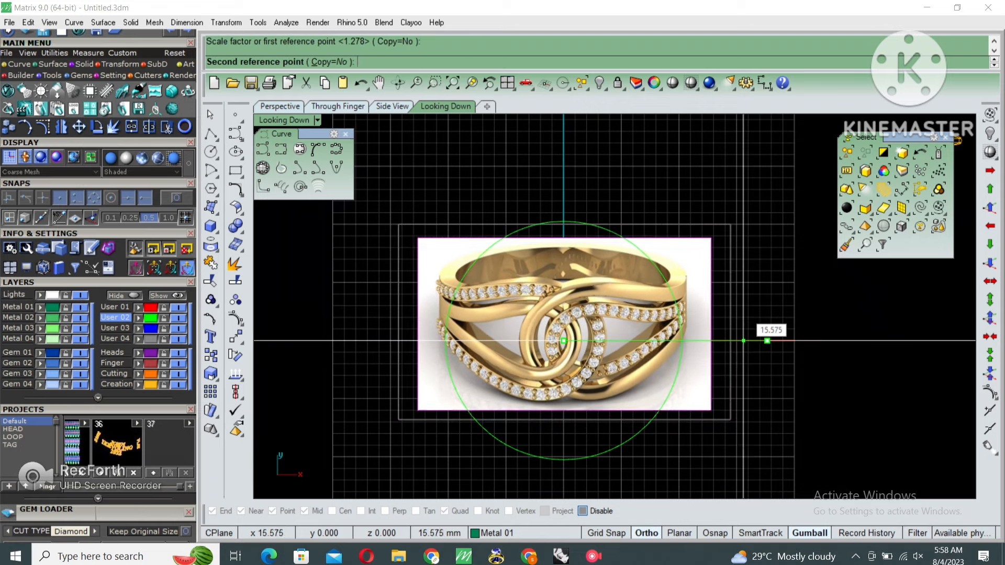
left_click(739, 341, "shift")
left_click(634, 436)
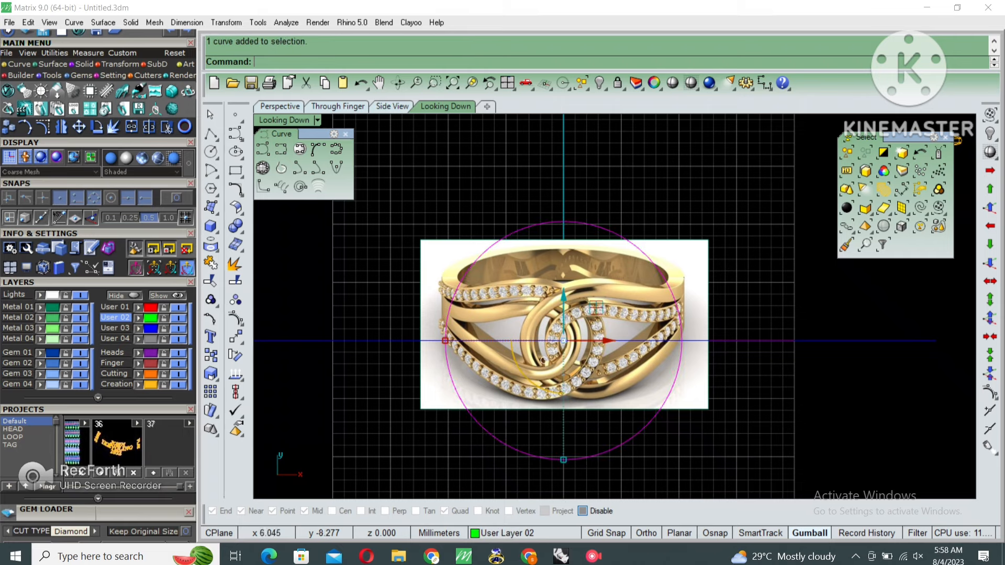
key("Delete")
Step: Divide the long horizontal line into 4 segments with point markers
scroll(665, 419, "down", 4)
left_click(426, 366)
right_click_drag(393, 379, 427, 348)
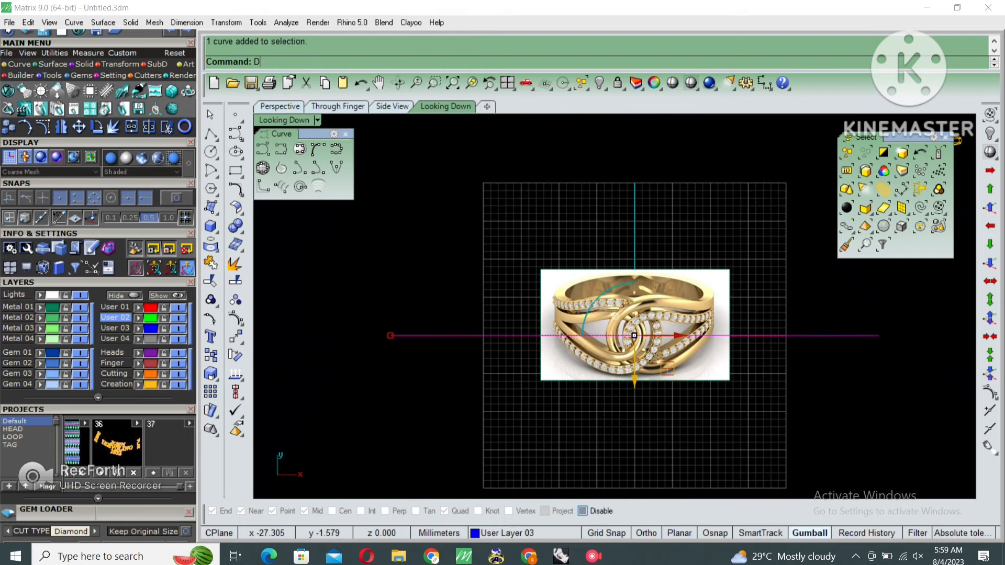
type("Divide")
key("Return")
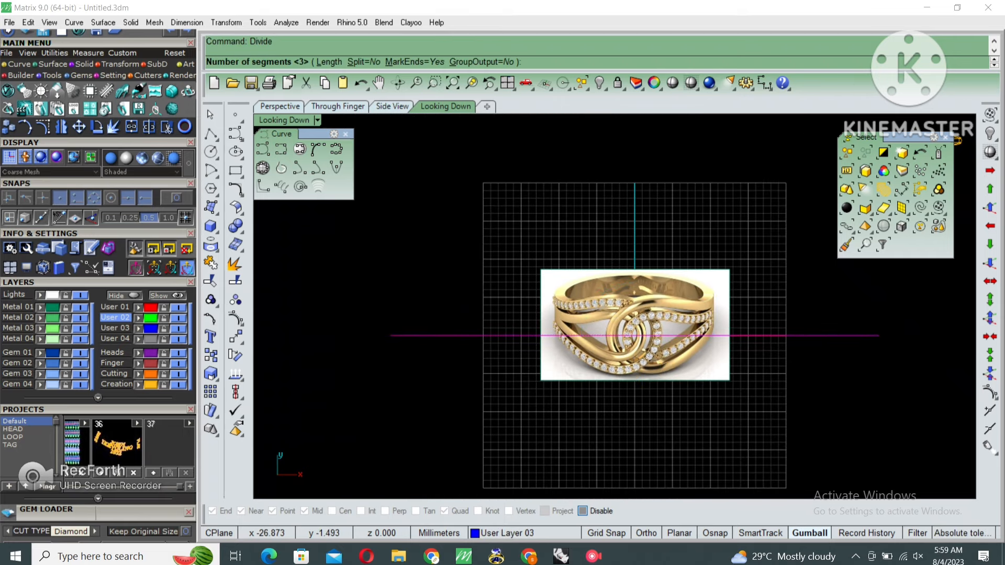
key("Return")
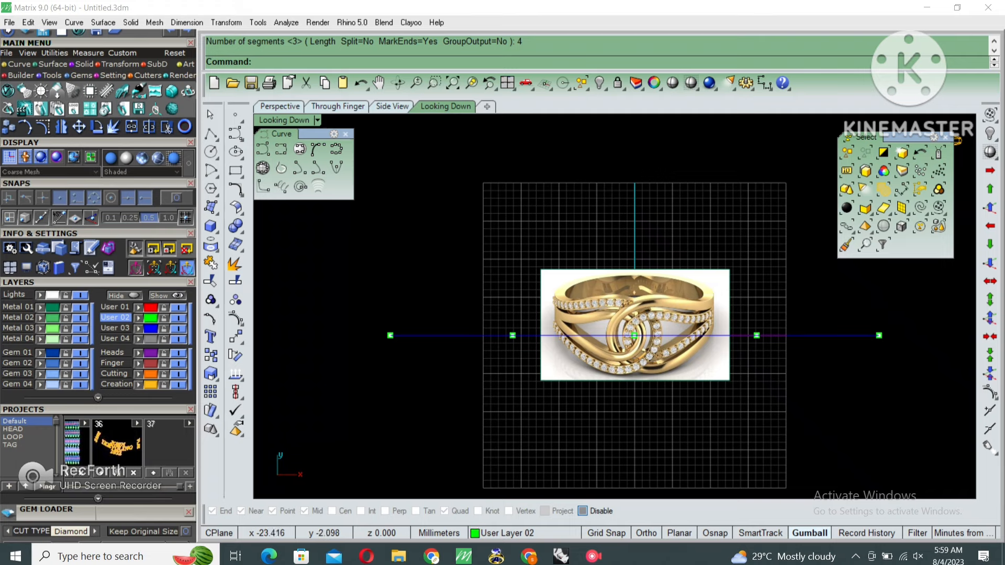
Step: Draw a vertical both-sides line centred on the division point left of the ring picture, with a half-length of 5.8/2 mm
scroll(642, 318, "up", 2)
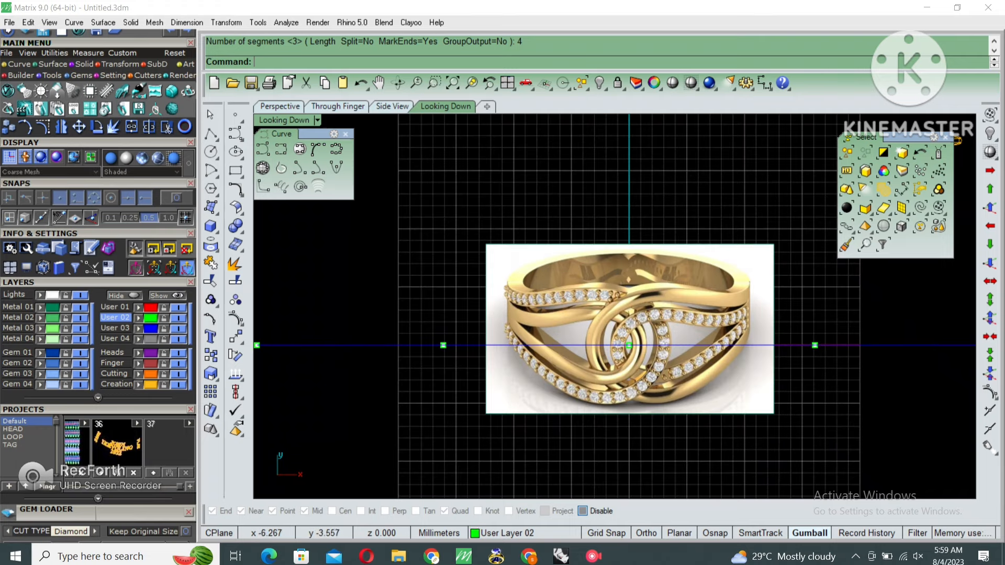
scroll(503, 310, "up", 2)
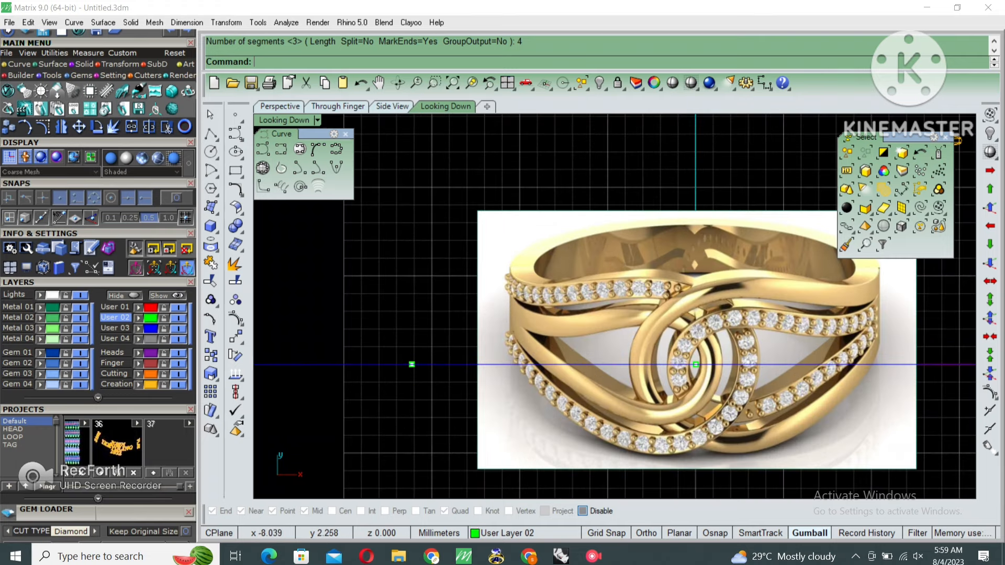
scroll(667, 215, "down", 2)
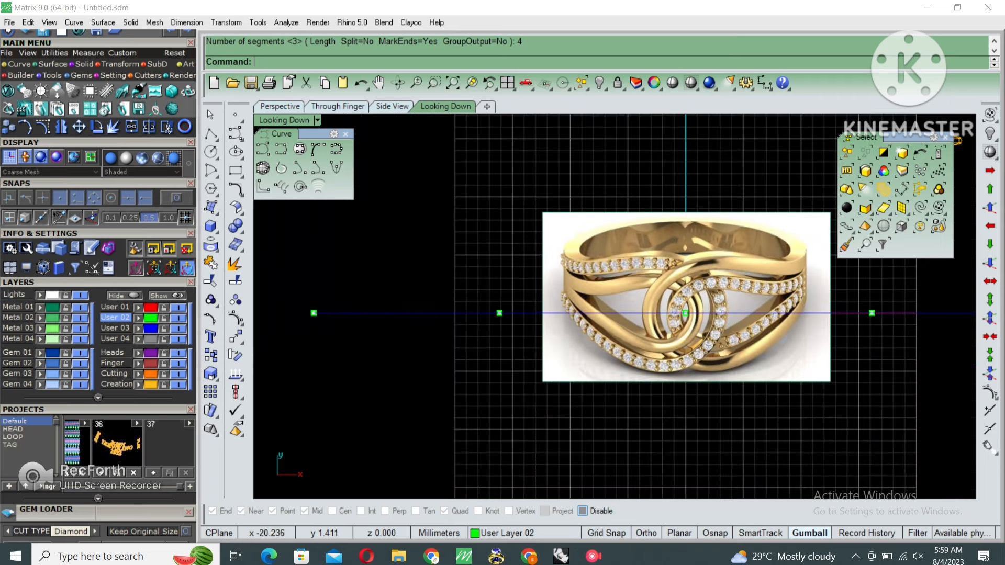
left_click(211, 135)
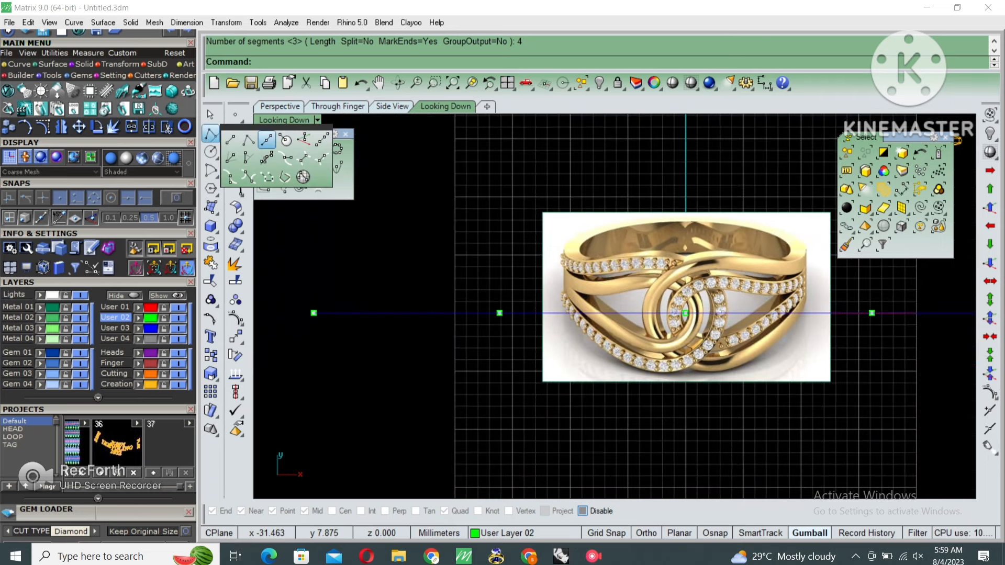
left_click(266, 140)
left_click(499, 313)
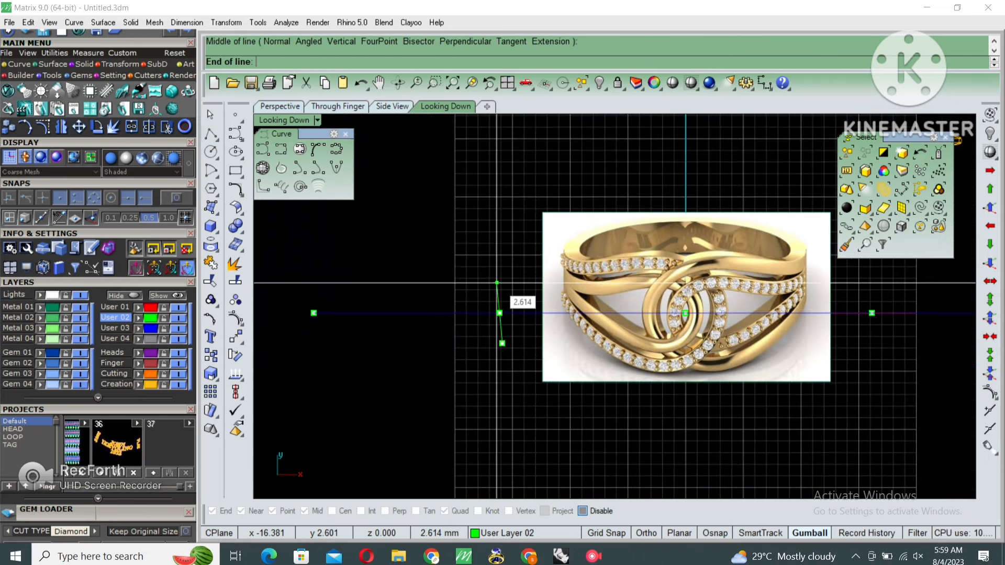
type("5.8/2")
key("Return")
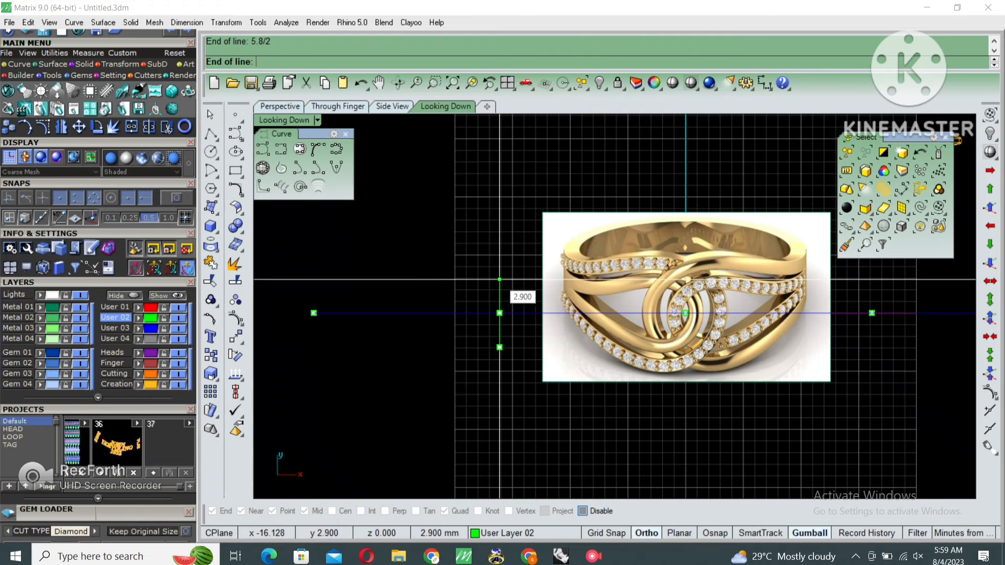
left_click(499, 280, "shift")
Step: Measure the visible height of the band's rear inner section in the ring picture
right_click_drag(633, 255, 581, 295)
key("Return")
scroll(627, 283, "up", 6)
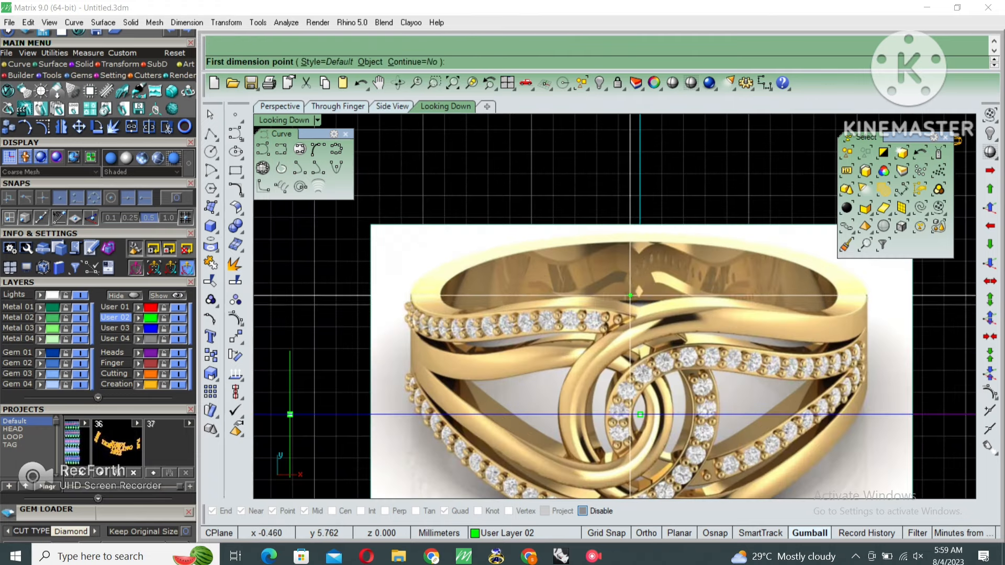
left_click(632, 302)
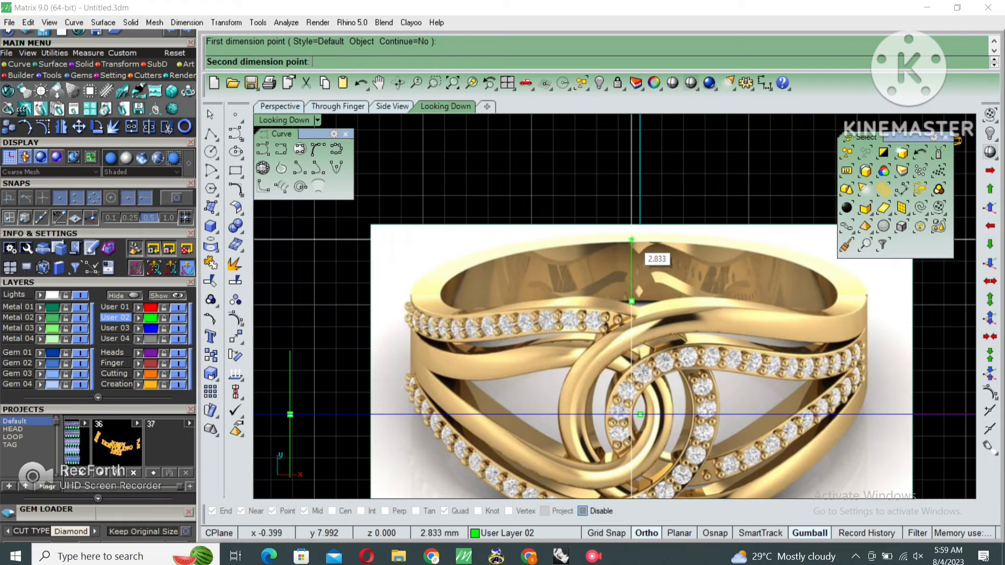
key("Escape")
scroll(631, 240, "down", 6)
right_click_drag(605, 308, 702, 287)
key("Return")
left_click(359, 310)
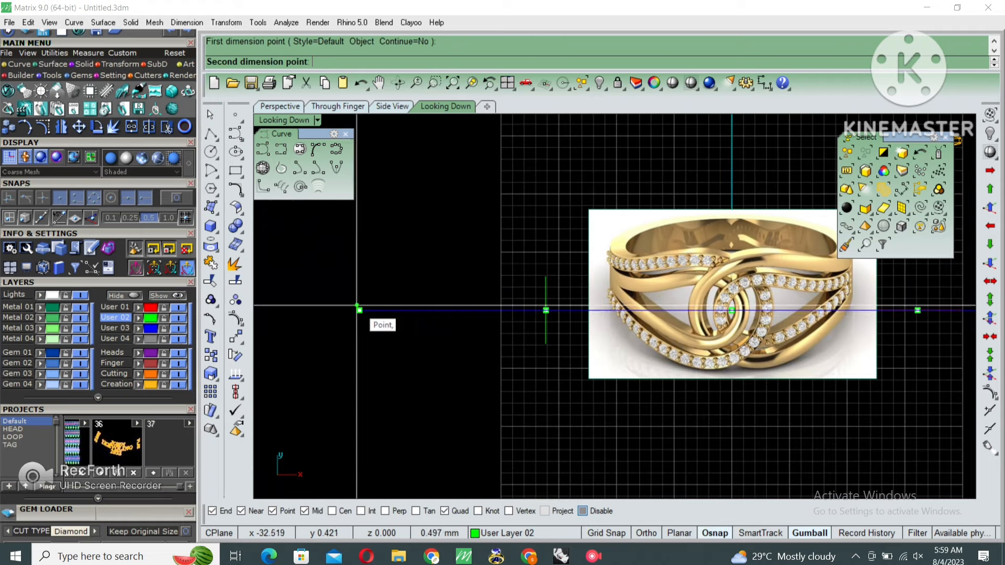
key("Escape")
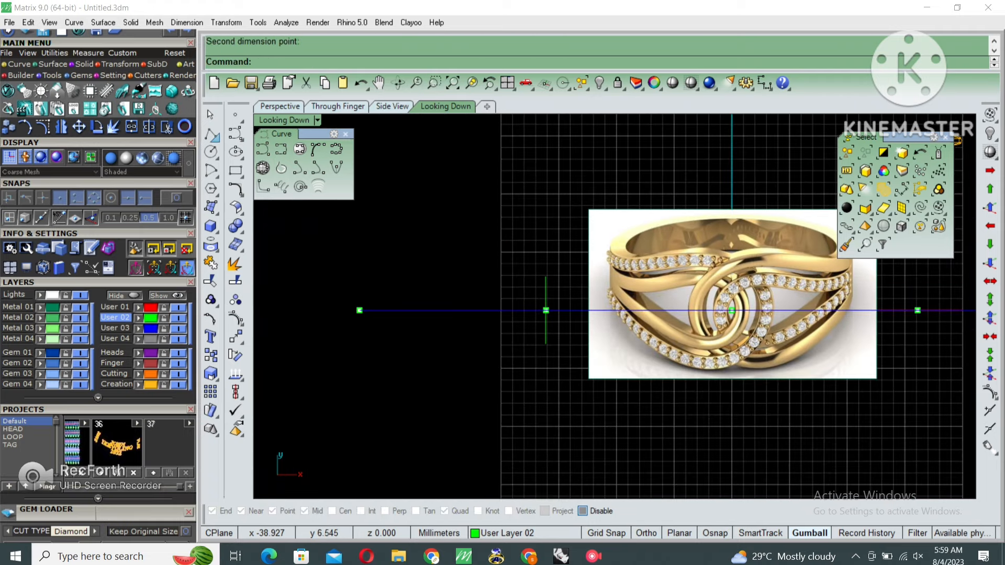
Step: Draw a vertical both-sides line centred on the horizontal line's left end point, with a half-length of 1.5 mm
left_click(217, 139)
left_click(265, 140)
left_click(360, 310)
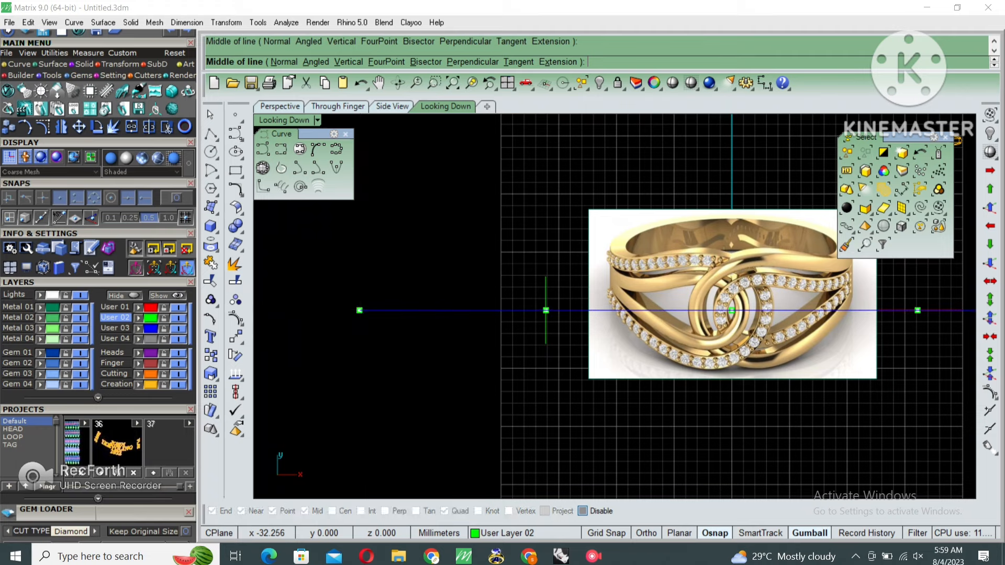
left_click(360, 310)
type("1.5")
key("Return")
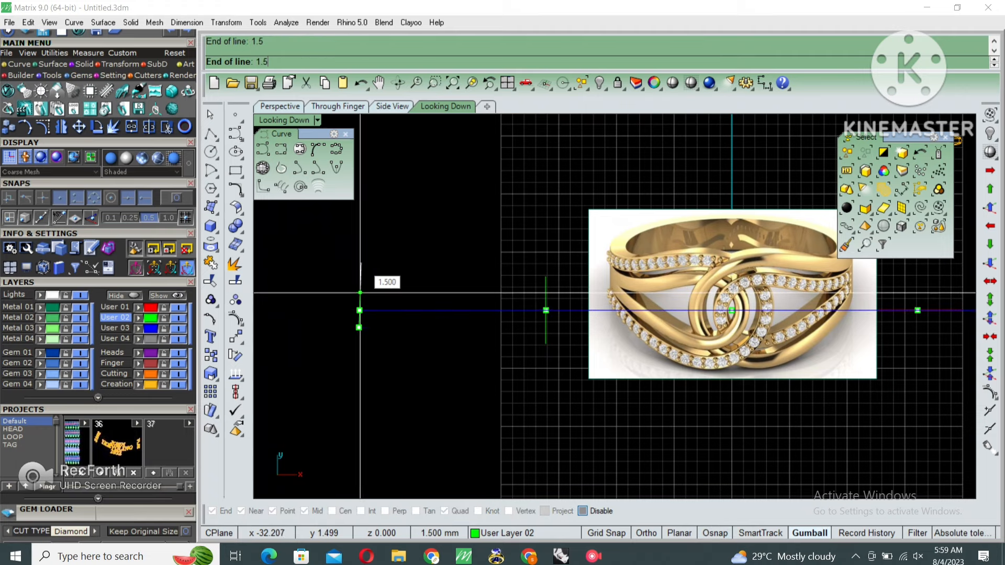
left_click(361, 262, "shift")
right_click_drag(382, 219, 332, 251)
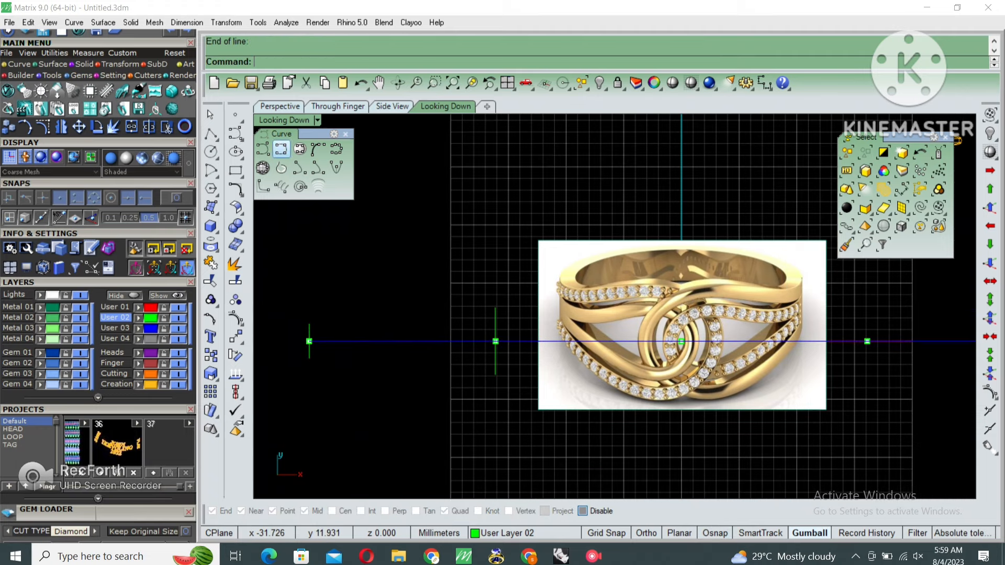
Step: Draw an interpolated curve from the left end line's upper end, rising along the picture's upper band and around the loop to its bottom
left_click(281, 149)
scroll(313, 325, "up", 1)
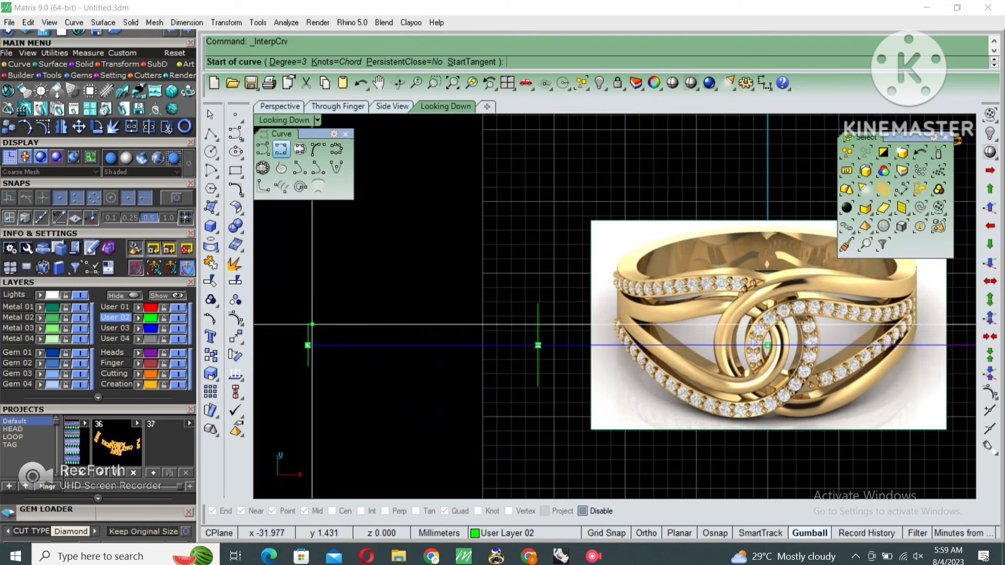
left_click(308, 324)
left_click(343, 324)
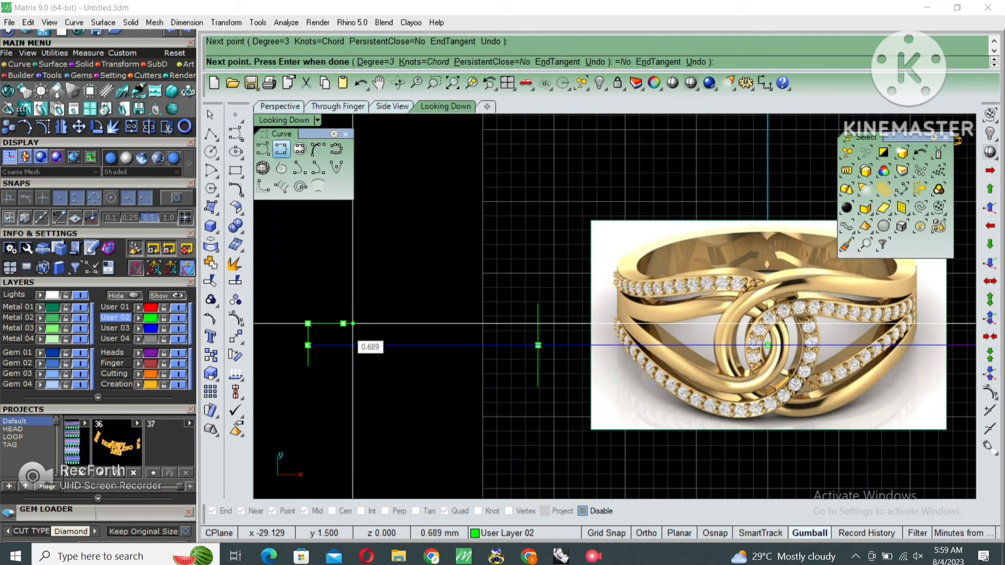
left_click(383, 324, "shift")
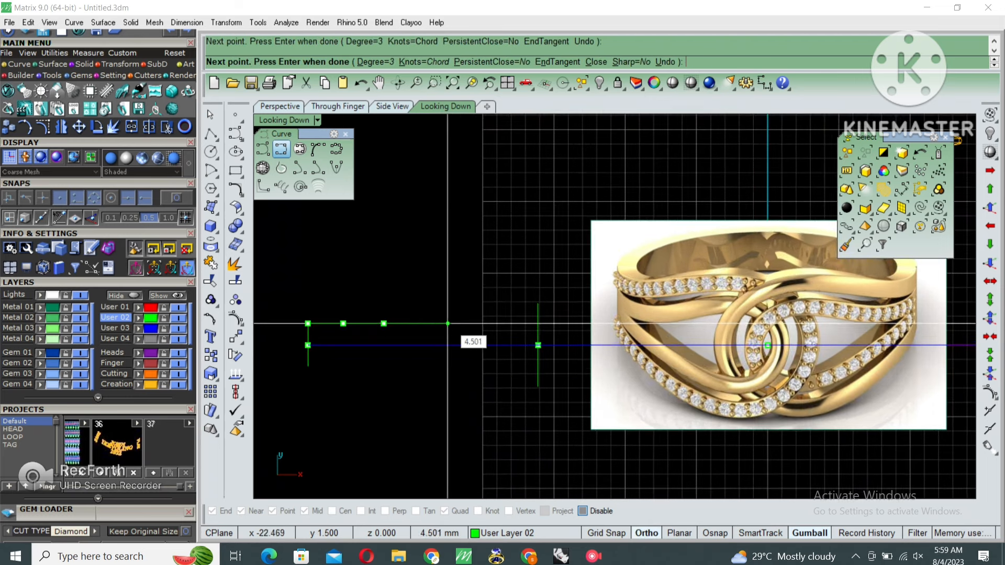
left_click(488, 316)
right_click_drag(595, 292, 456, 326)
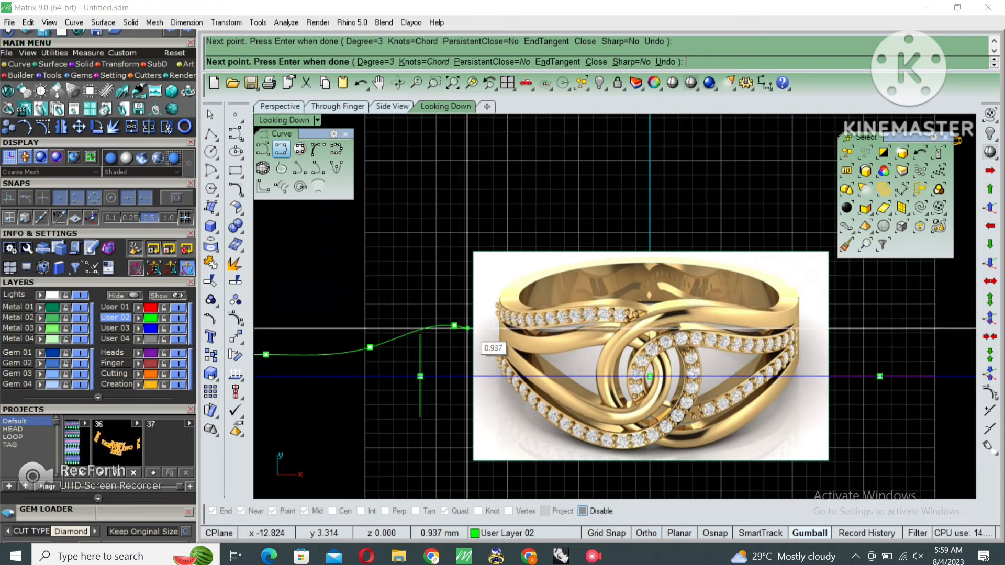
left_click(536, 309)
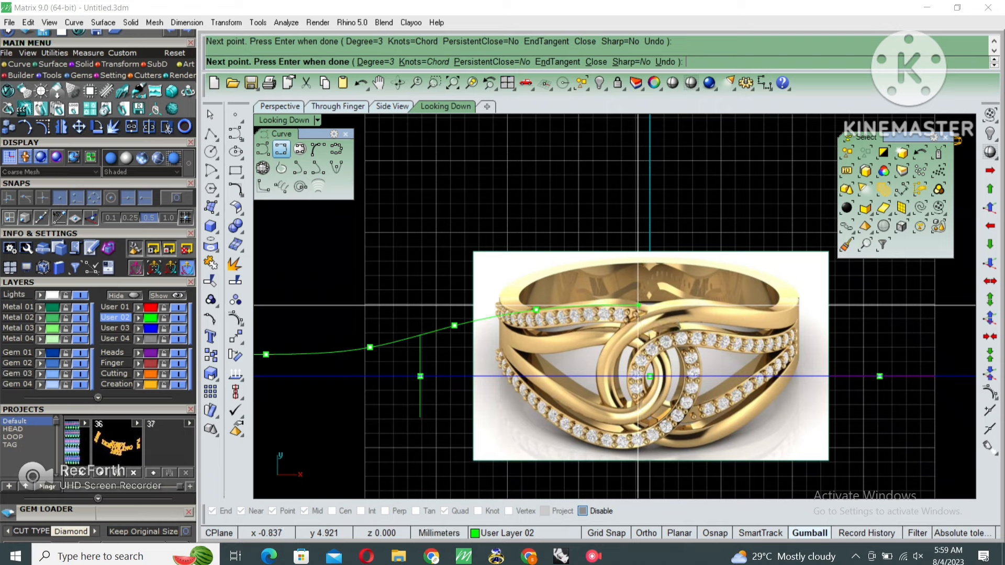
left_click(638, 305)
left_click(694, 340)
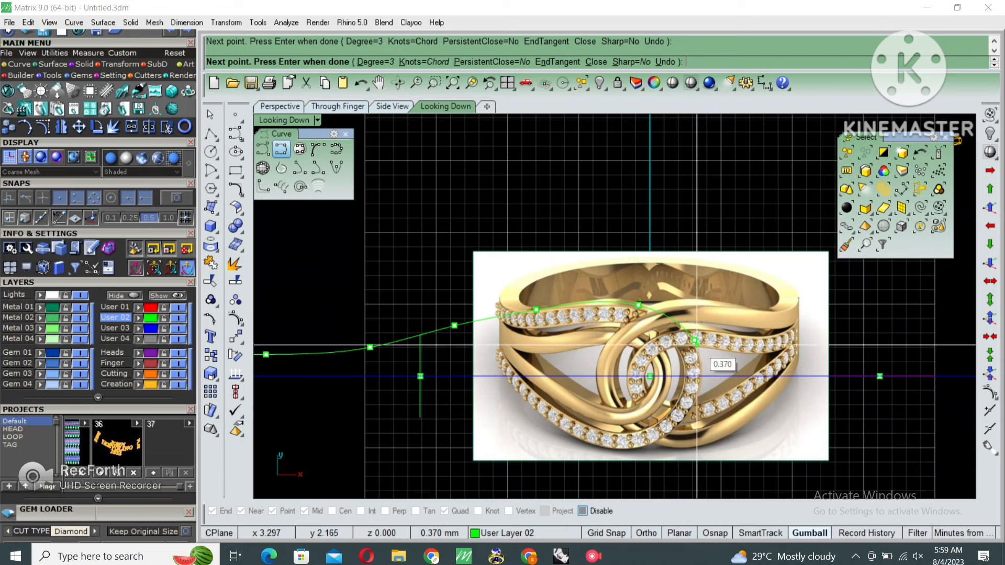
left_click(698, 390)
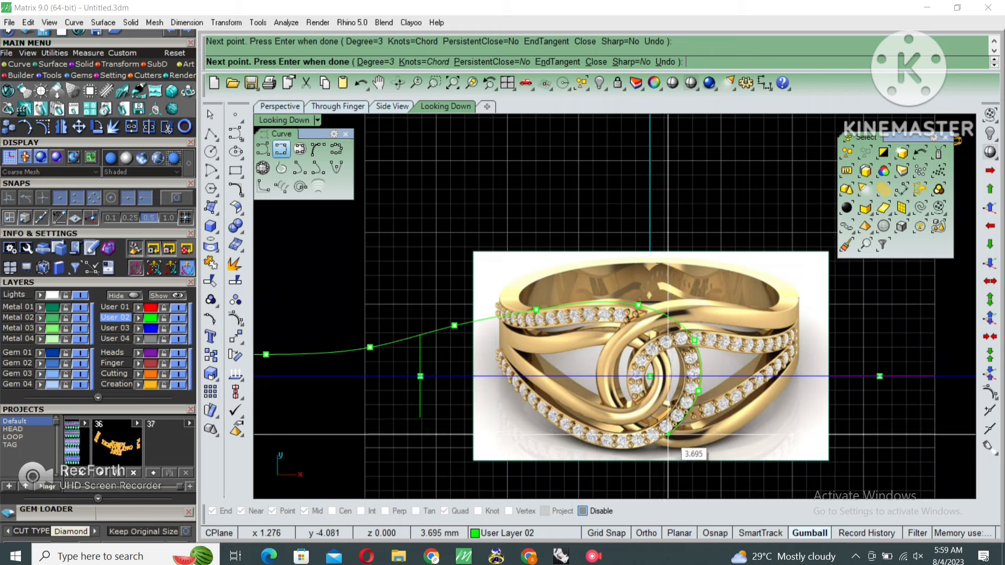
left_click(606, 452)
key("Return")
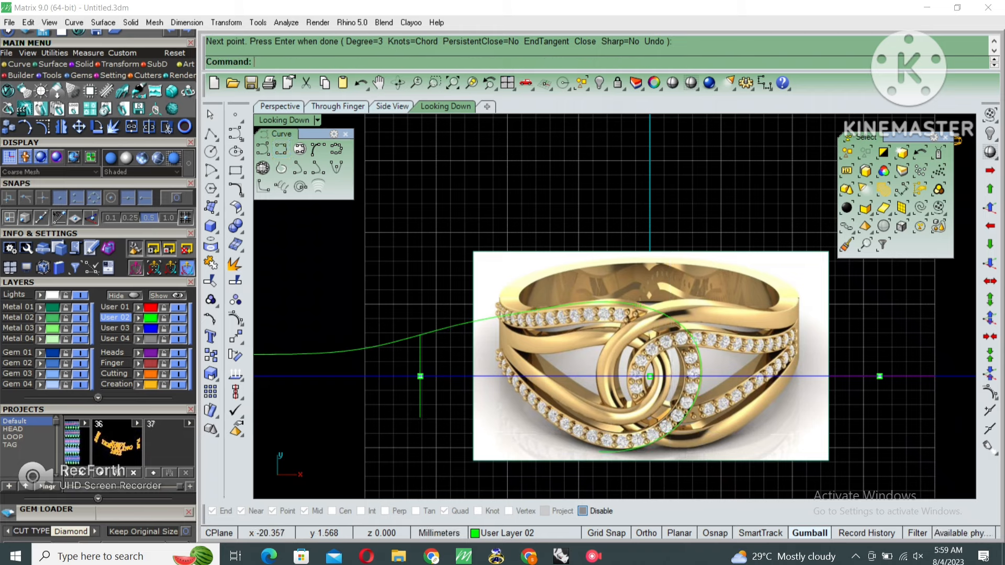
Step: Move the reference picture to the Metal 02 layer and hide that layer
left_click(579, 301)
left_click(564, 286)
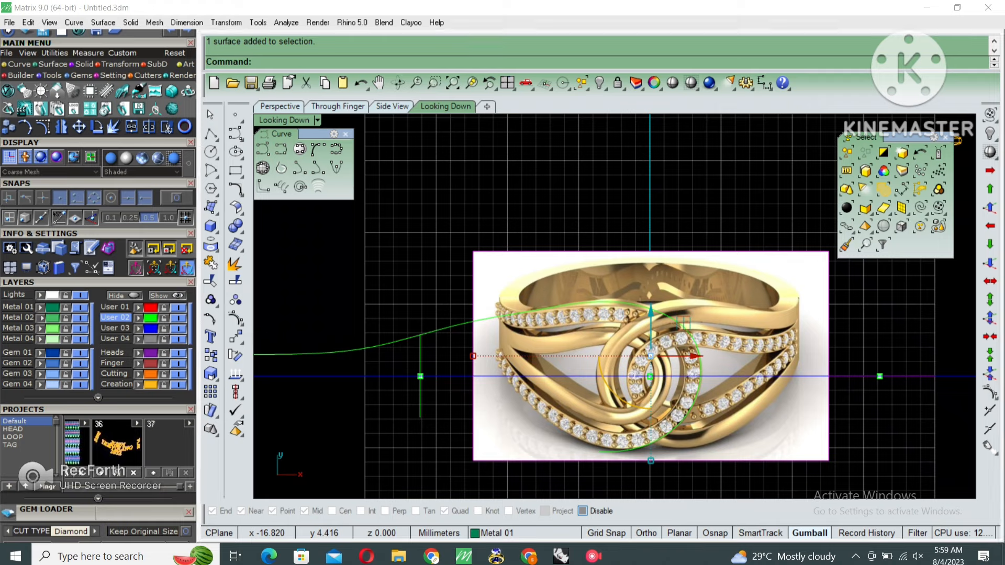
left_click(40, 318)
left_click(80, 318)
Step: Show the new curve's control points and raise the point before its crest straight up by about 0.69 mm
left_click(517, 315)
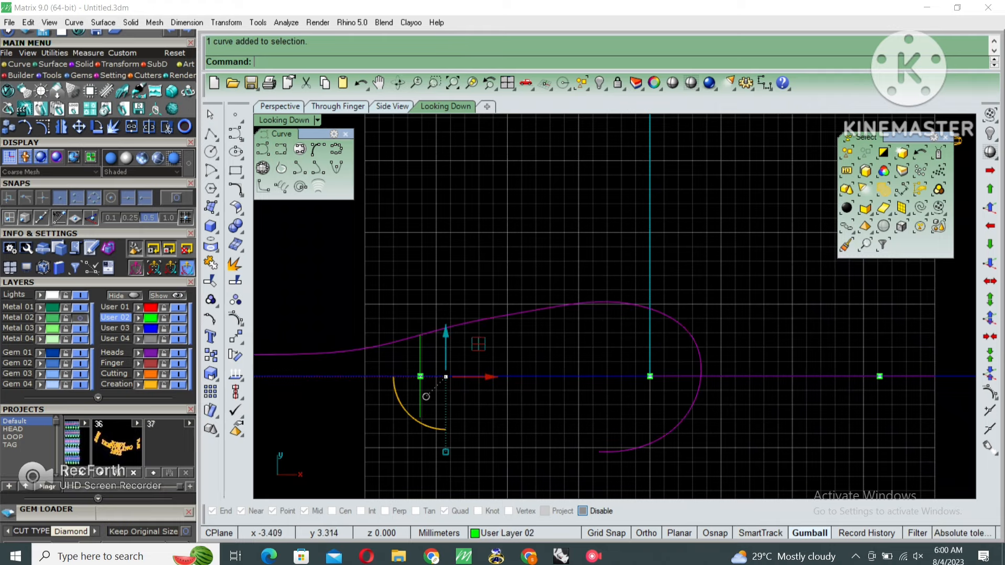
right_click_drag(518, 314, 561, 329)
scroll(527, 285, "up", 4)
key("F10")
left_click(582, 291)
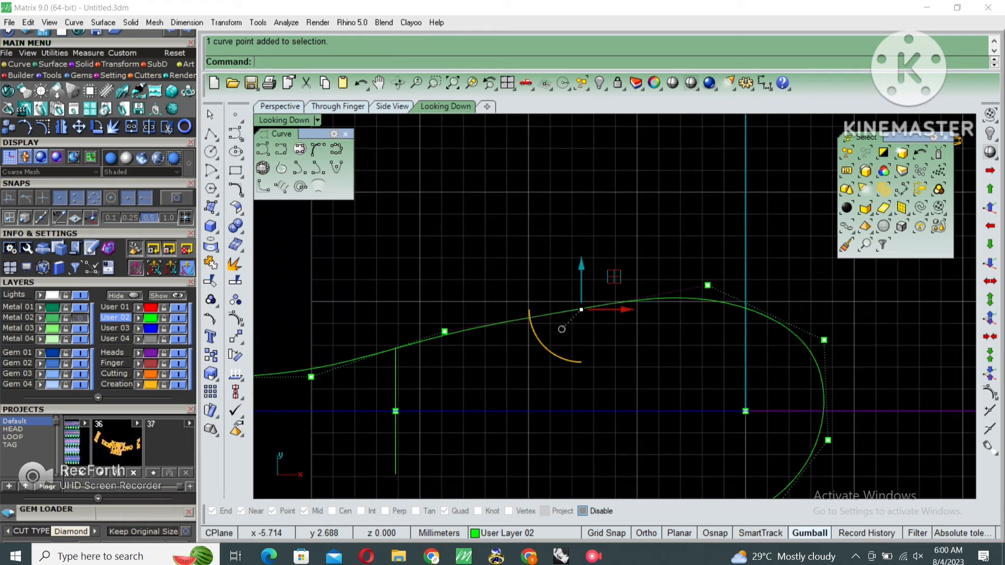
key("Return")
left_click(638, 362)
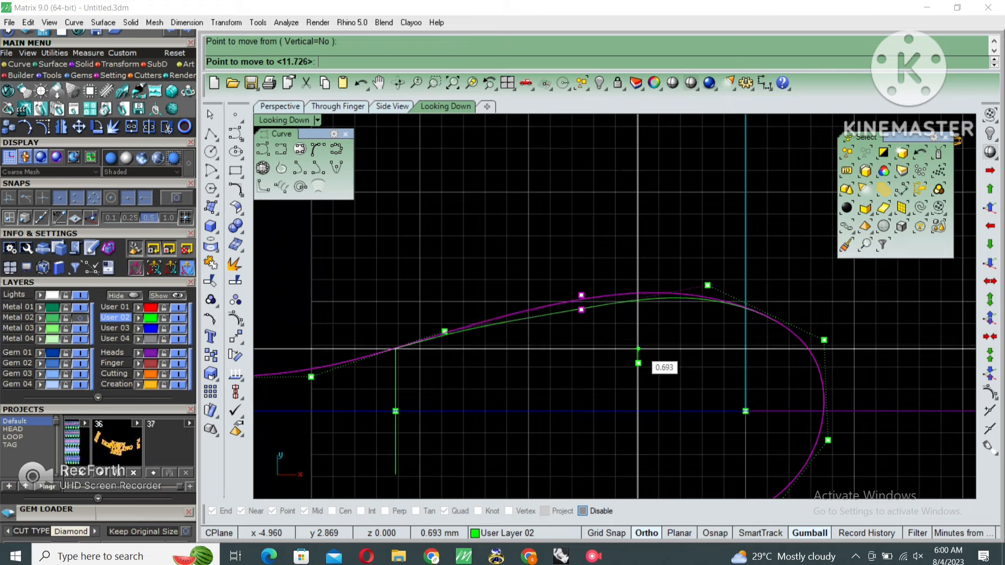
left_click(638, 346, "shift")
Step: Move the control point at the curve's crest up and to the right by about 0.87 mm
left_click_drag(657, 225, 715, 338)
key("Return")
left_click(715, 340)
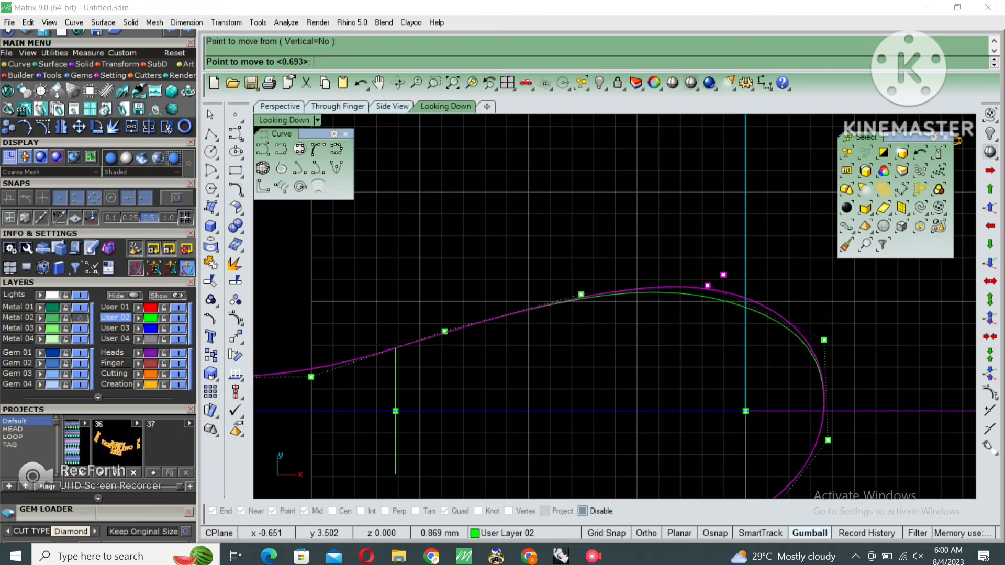
left_click(732, 330)
scroll(740, 352, "down", 2)
key("Escape")
key("Escape")
Step: Try to split the curve at the horizontal line and delete its lower part
left_click_drag(871, 365, 790, 441)
type("split")
key("Return")
key("Return")
left_click_drag(852, 431, 807, 441)
key("Delete")
key("ctrl+z")
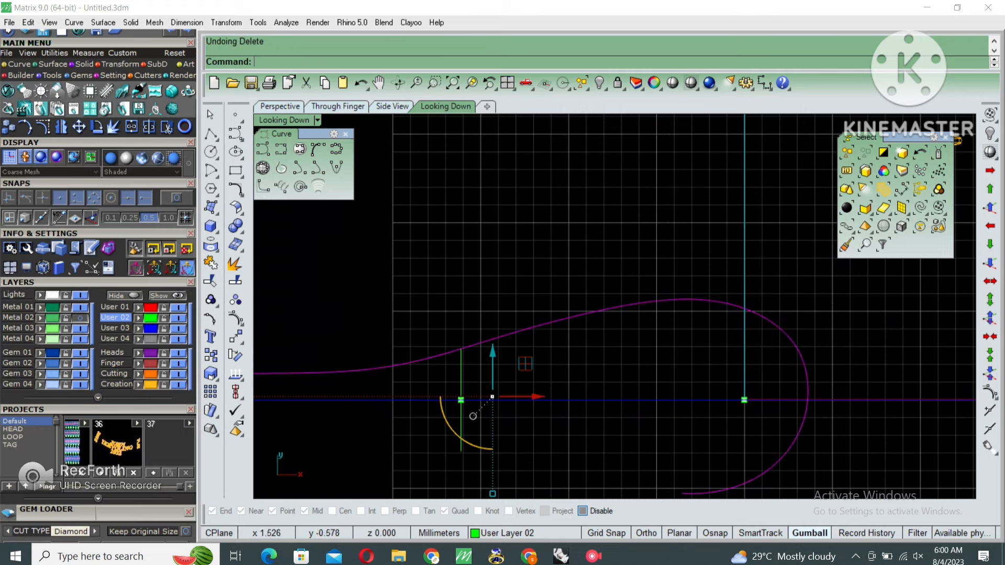
left_click(808, 398)
key("Escape")
key("ctrl+z")
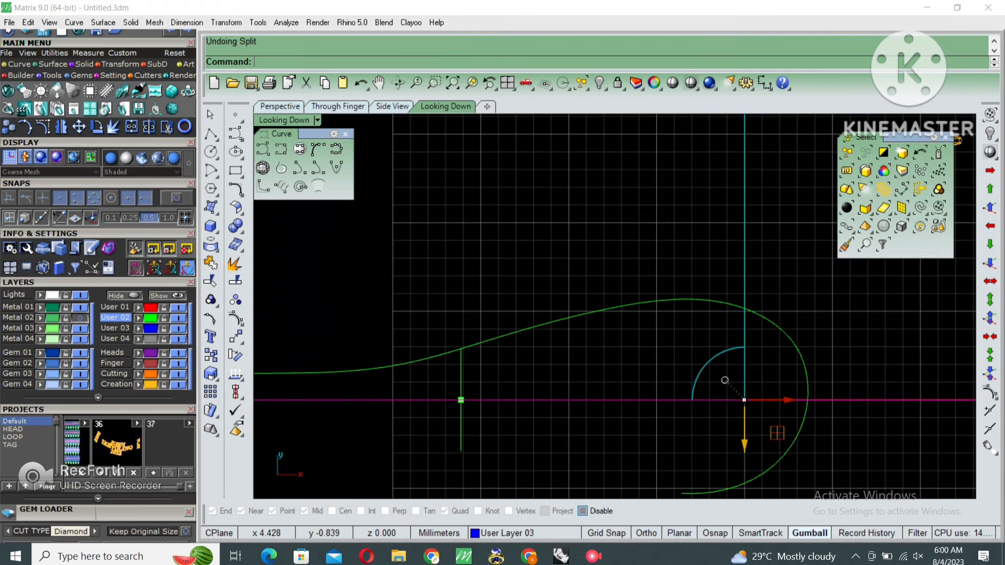
right_click_drag(811, 429, 774, 401)
key("Escape")
Step: Split the curve with the horizontal line and delete the piece below it
left_click(526, 289)
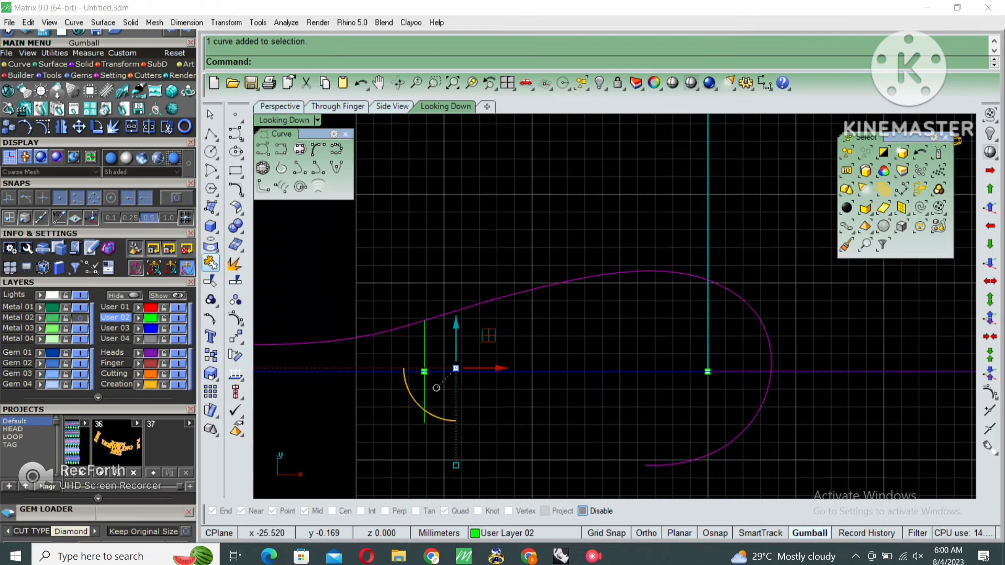
left_click(235, 281)
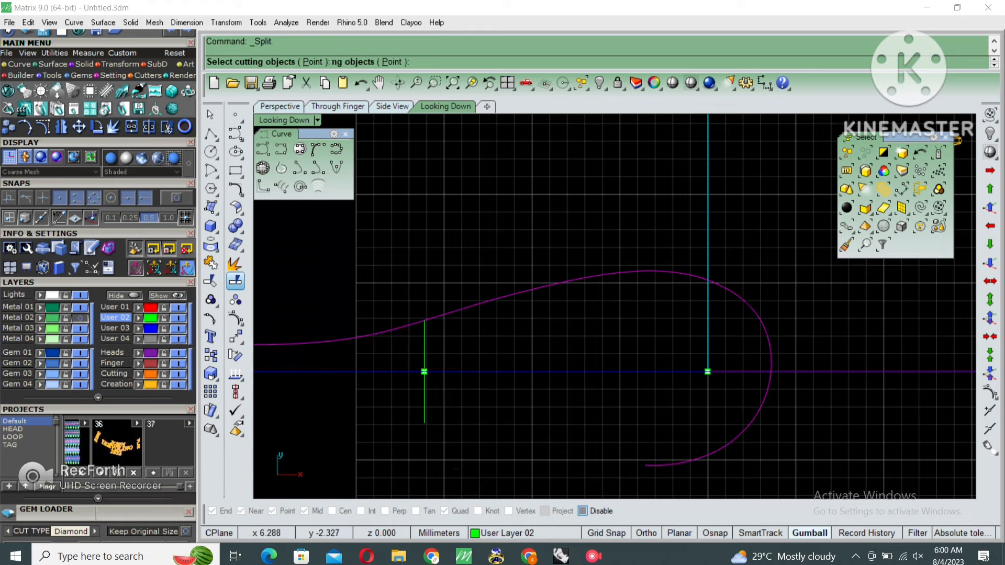
left_click(911, 372)
key("Return")
left_click(744, 431)
key("Delete")
Step: Shift the trimmed curve's crest control point slightly towards the vertical centre line to smooth the rounded end
left_click(720, 287)
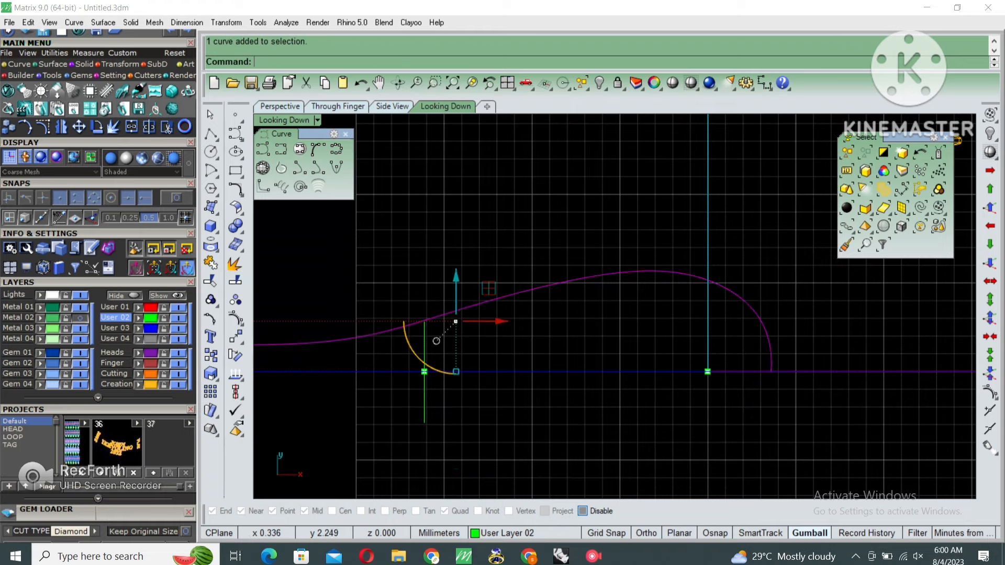
right_click_drag(720, 293, 664, 304)
key("F10")
left_click(635, 272)
scroll(673, 238, "up", 2)
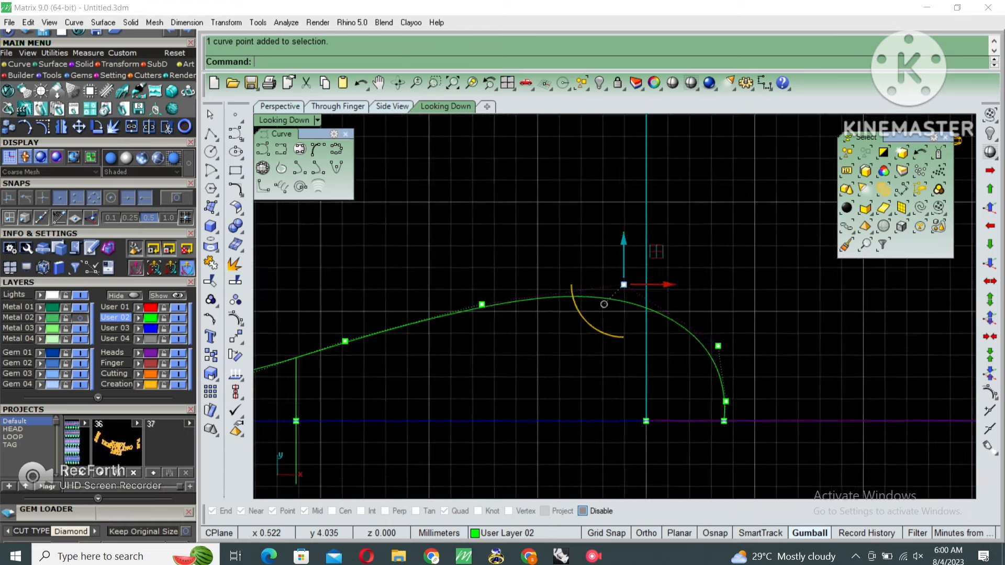
scroll(660, 332, "up", 2)
type("m")
key("Return")
left_click(574, 359)
left_click(586, 352)
key("Escape")
scroll(637, 352, "down", 6)
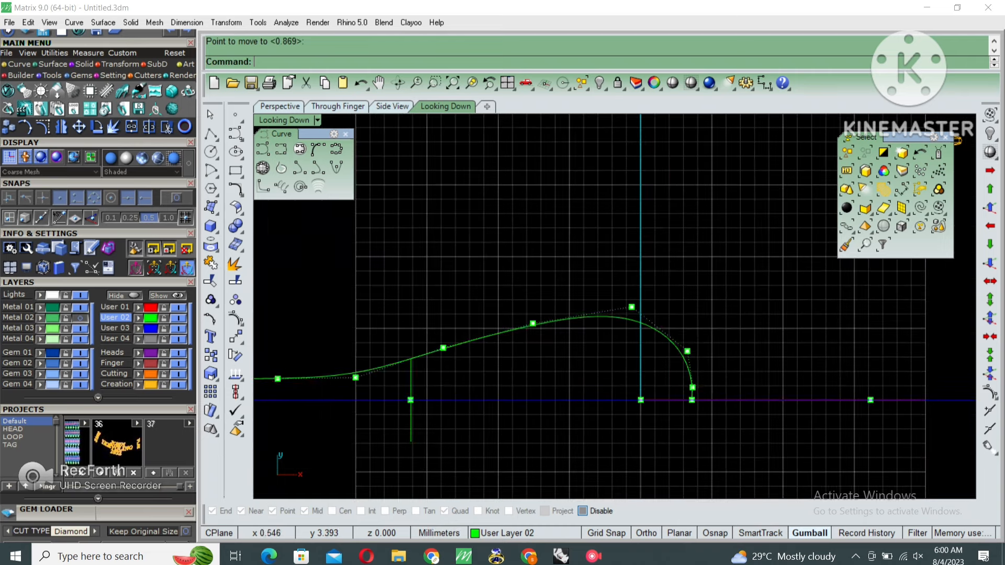
left_click_drag(666, 336, 661, 342)
scroll(678, 359, "down", 2)
right_click_drag(600, 398, 602, 364)
type("mi")
key("Return")
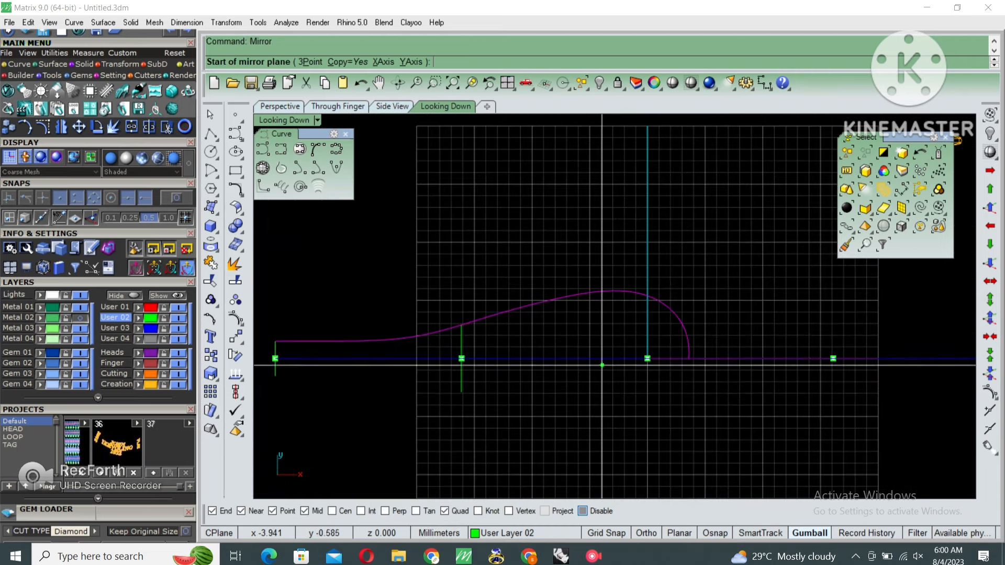
key("Escape")
Step: Slightly raise the control point before the curve's crest and the one just left of the second vertical line
scroll(466, 324, "up", 3)
key("F10")
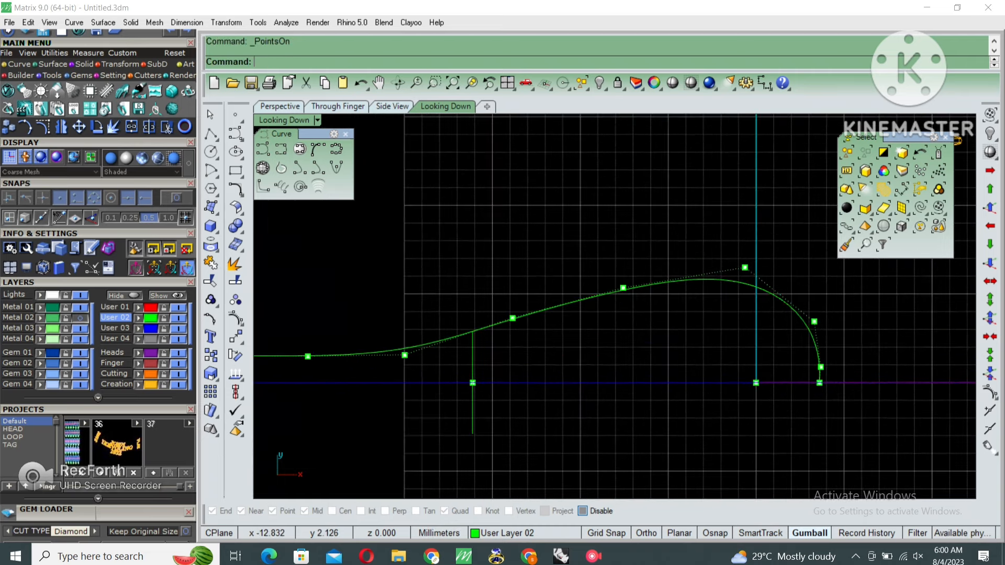
left_click(623, 288)
left_click_drag(622, 288, 603, 302)
right_click_drag(445, 339, 516, 332)
left_click_drag(460, 272, 492, 365)
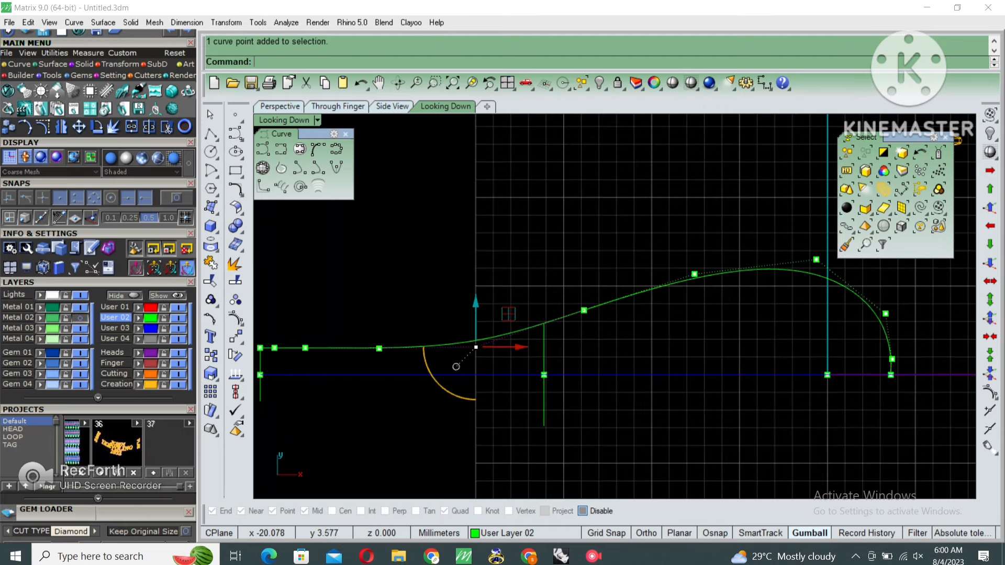
left_click_drag(476, 310, 476, 304)
Step: Slightly lower the control point just right of the second vertical line to even out the slope
left_click_drag(564, 259, 615, 340)
scroll(595, 299, "up", 2)
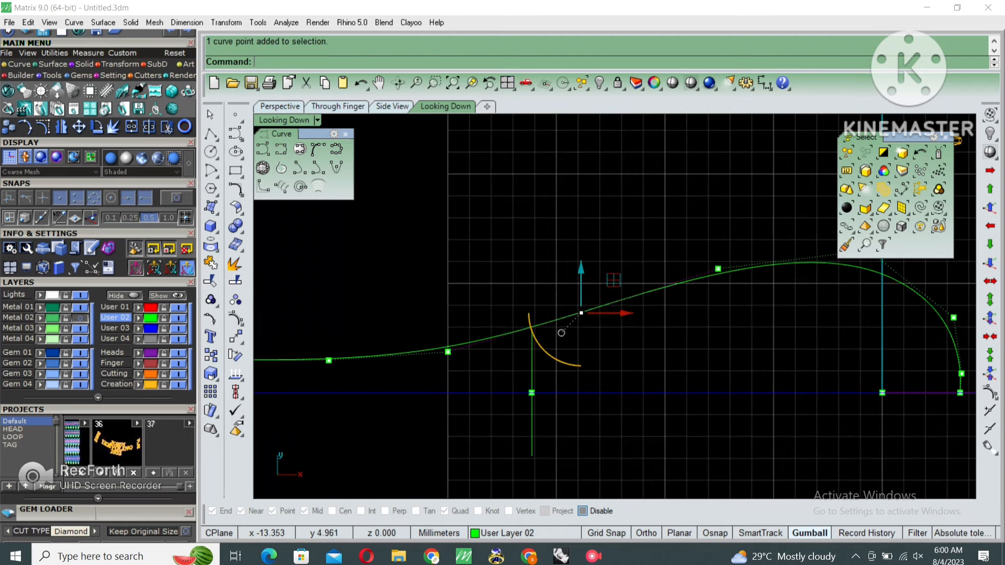
left_click_drag(580, 272, 580, 274)
key("Escape")
scroll(582, 297, "down", 8)
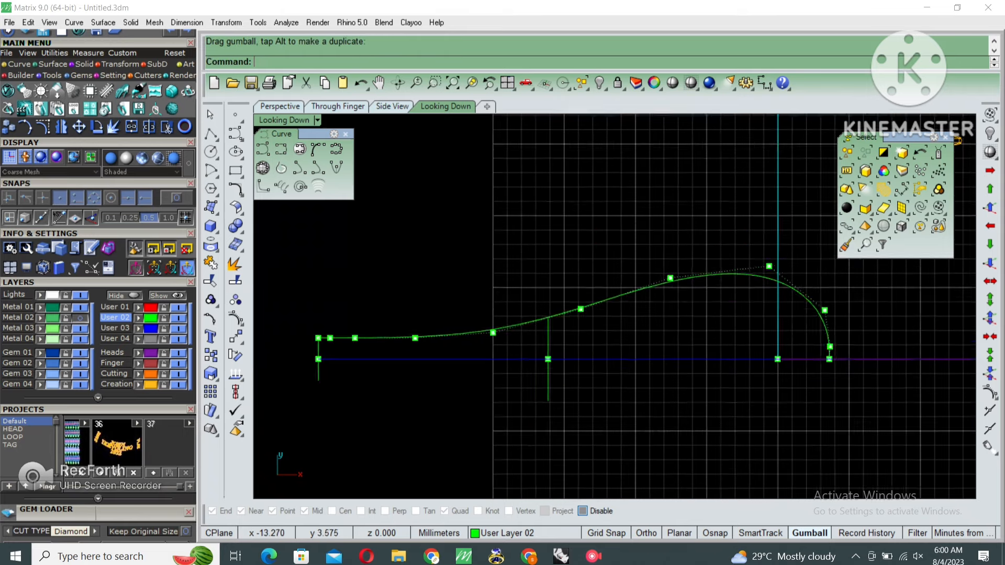
key("Escape")
Step: Mirror the curve across the horizontal line, starting the mirror plane at the origin (0)
left_click_drag(703, 263, 676, 307)
right_click_drag(725, 352, 624, 353)
type("m")
key("Return")
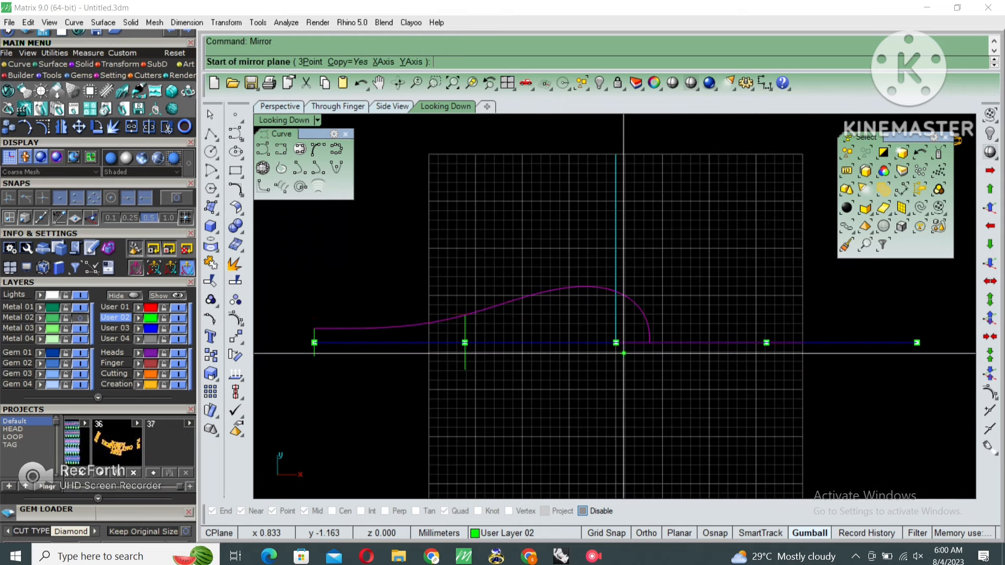
type("0")
key("Return")
left_click(685, 343, "shift")
Step: Join the upper curve and its mirrored copy into one curve
scroll(658, 360, "up", 4)
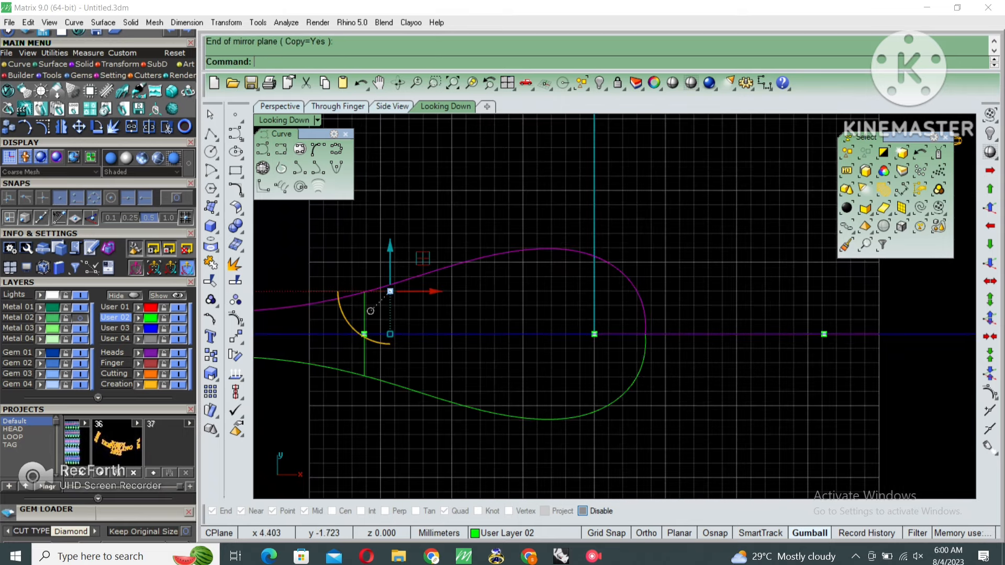
left_click_drag(658, 359, 625, 371, "shift")
right_click_drag(638, 372, 625, 386)
key("ctrl+j")
Step: Delete the joined curve's control point at the seam on the horizontal line to smooth the rounded end
left_click(629, 373)
key("F10")
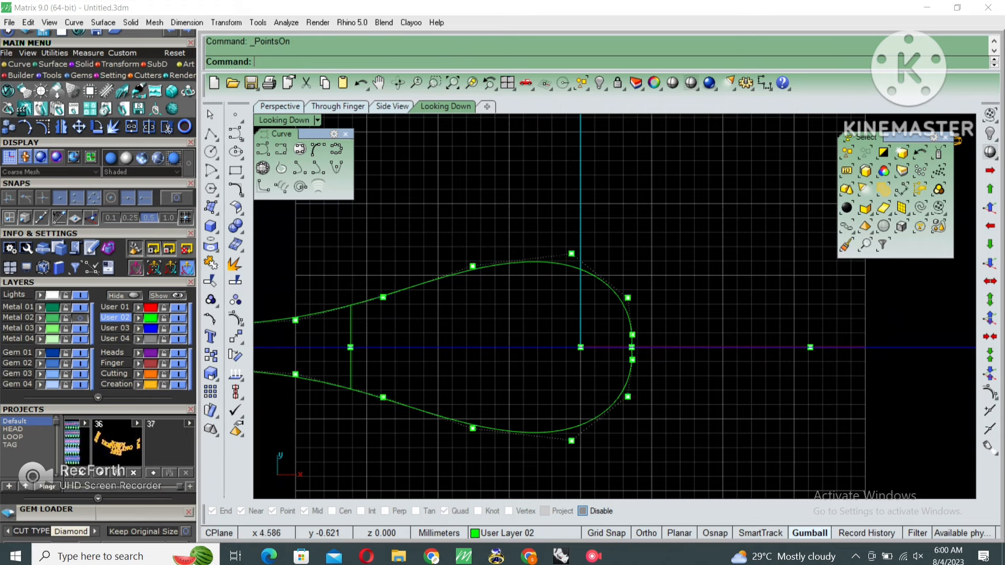
scroll(640, 348, "up", 11)
left_click_drag(576, 330, 645, 371)
key("Delete")
scroll(650, 360, "down", 12)
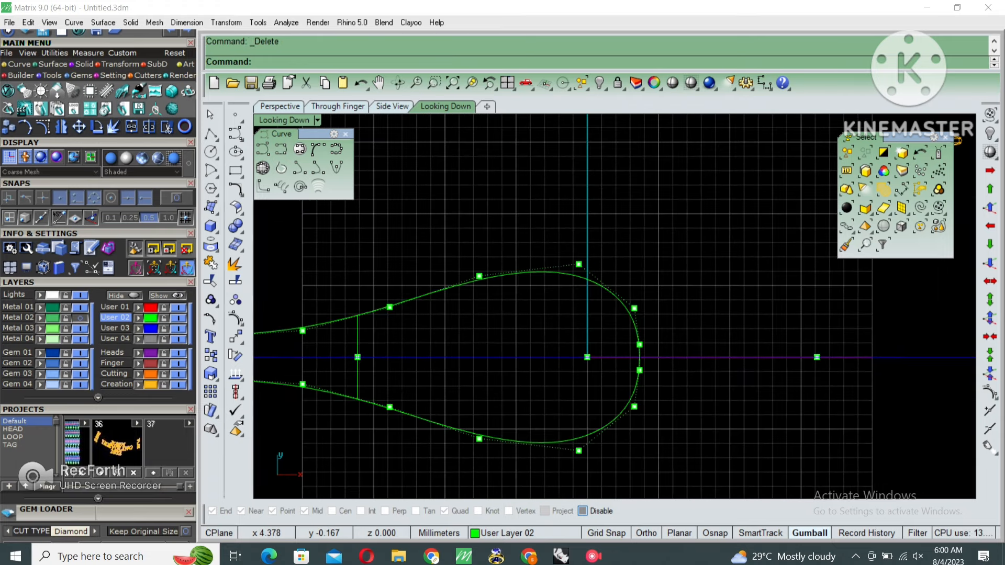
key("Escape")
Step: Try to offset the joined curve inward by 1.4 mm
left_click(628, 408)
scroll(602, 427, "down", 2)
right_click_drag(602, 426, 629, 378)
key("ctrl+o")
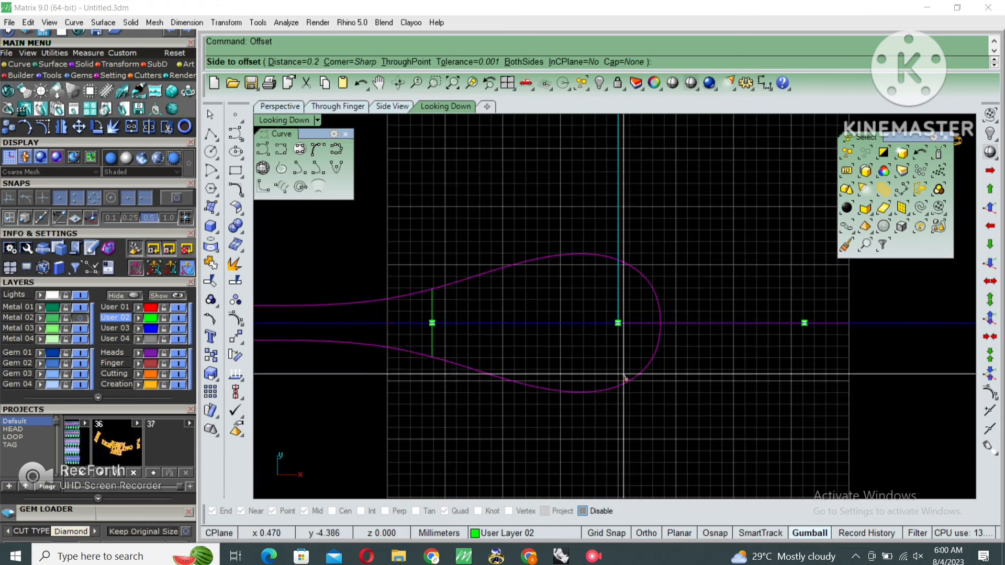
scroll(613, 372, "up", 2)
type("1.4")
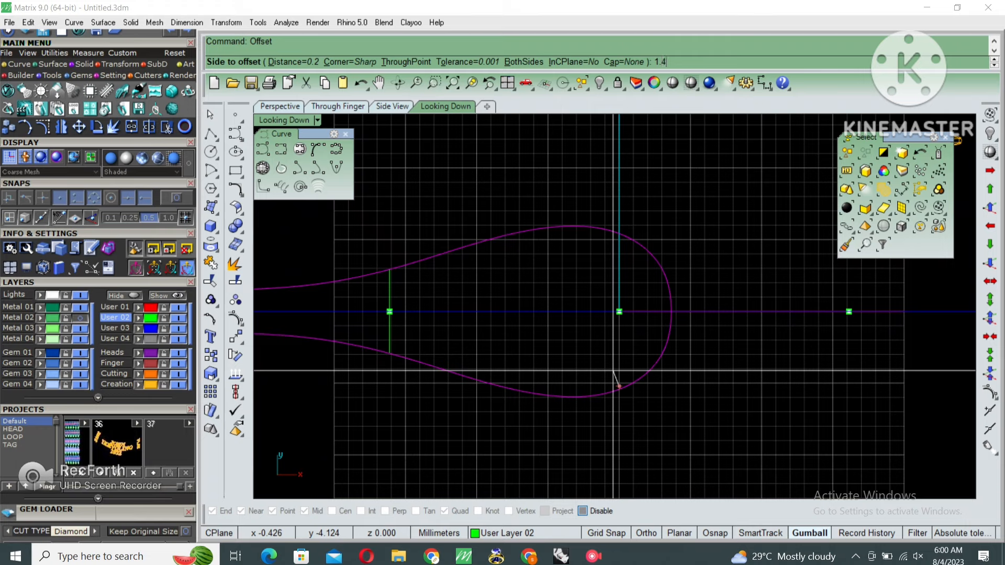
key("Return")
left_click(613, 371)
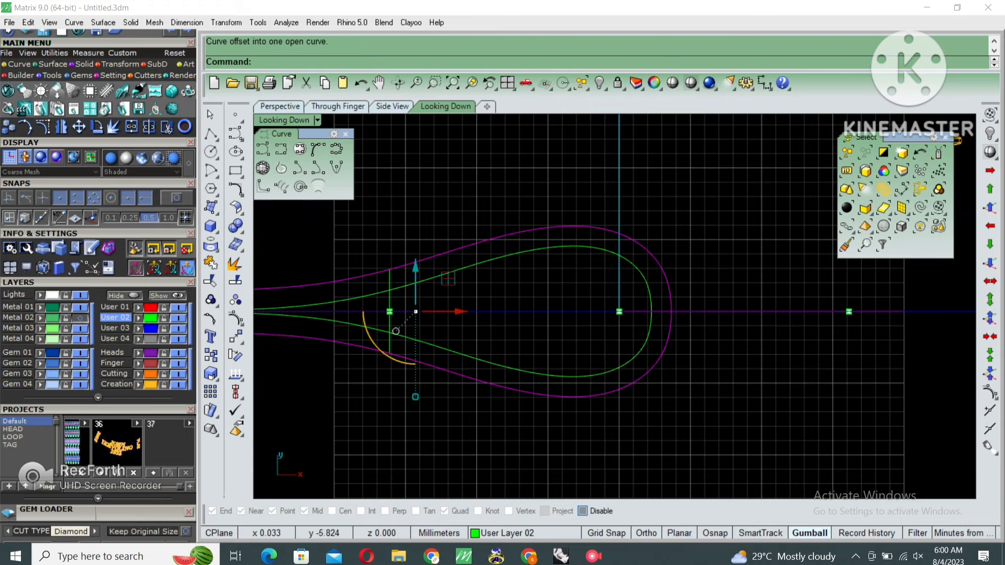
right_click_drag(631, 404, 621, 439)
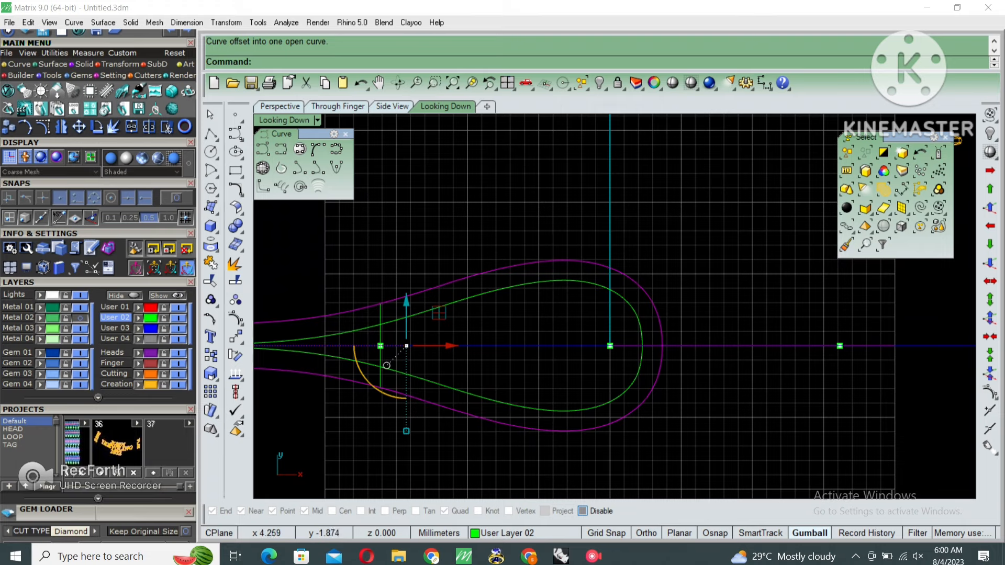
scroll(648, 358, "up", 4)
key("ctrl+z")
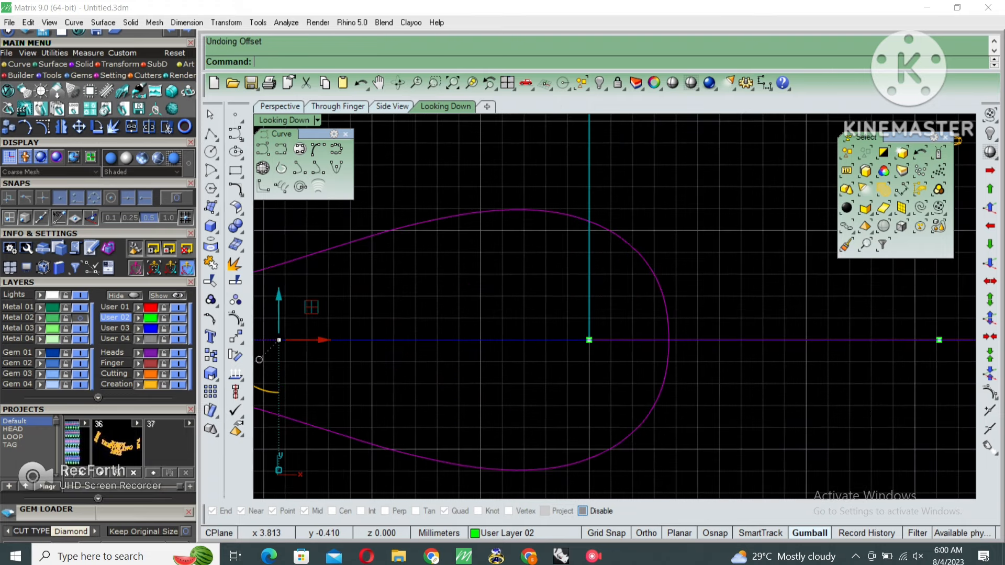
Step: Move the two control points at the tip of the outer curve's rounded end slightly outward along the horizontal line
right_click_drag(670, 347, 632, 347)
key("F10")
scroll(645, 356, "up", 3)
left_click_drag(644, 366, 669, 335)
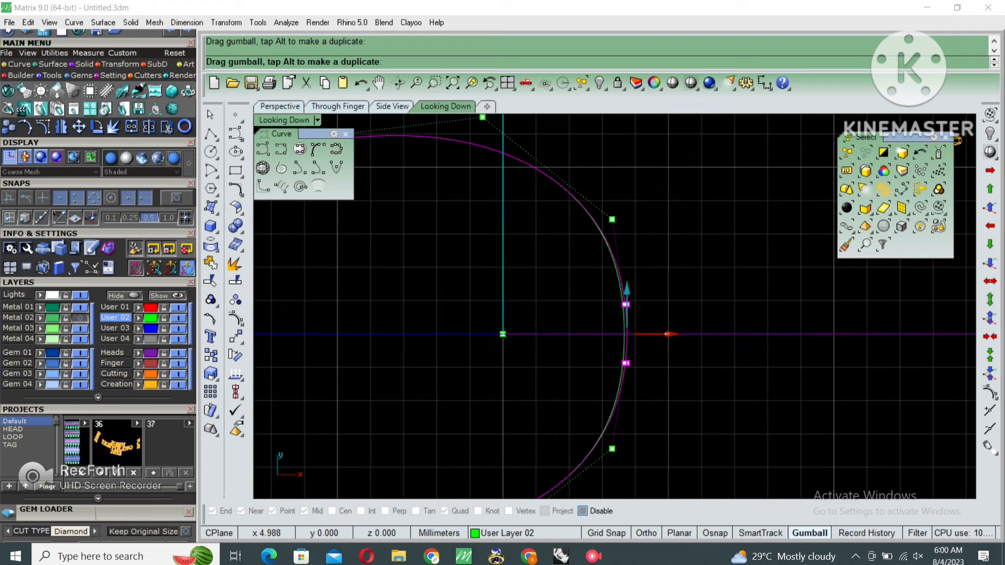
key("Escape")
key("Escape")
Step: Offset the reshaped outer curve inward by 1.4 mm
scroll(664, 347, "down", 3)
scroll(611, 414, "down", 1)
left_click(612, 415)
scroll(611, 414, "down", 2)
right_click_drag(611, 414, 630, 390)
right_click(620, 383)
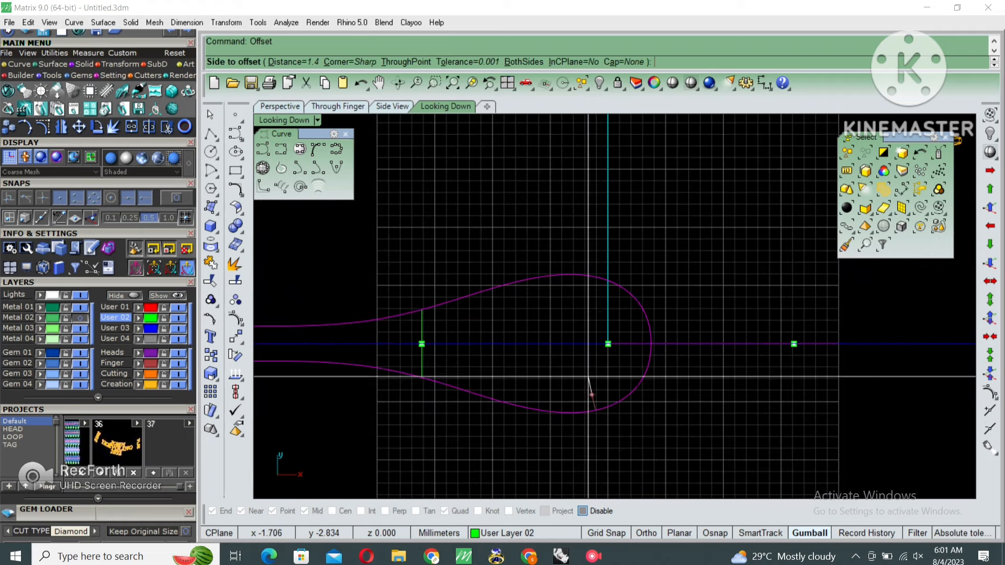
left_click(590, 383)
key("Escape")
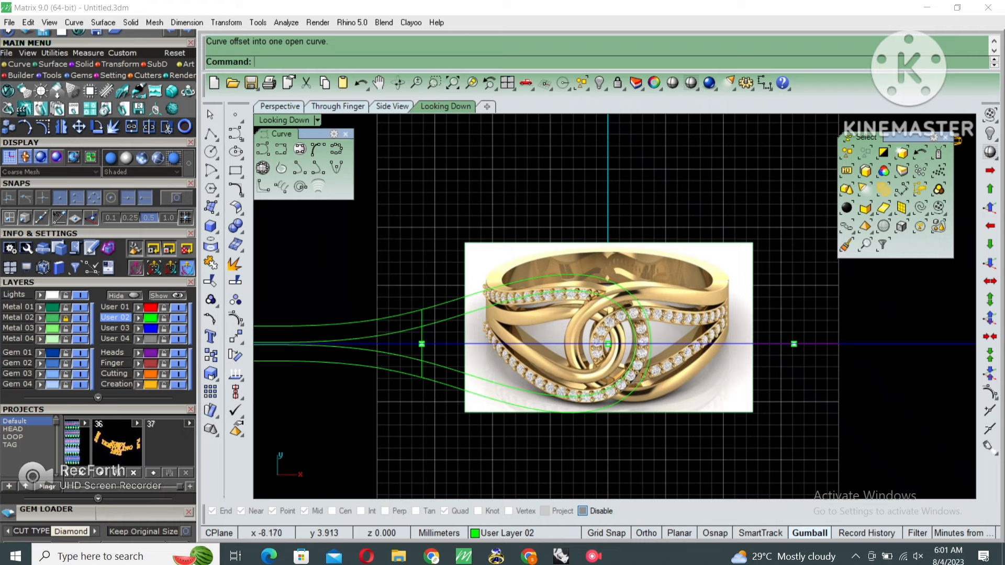
Step: Measure the lower stone band's width on the reference picture with an aligned dimension, and hide the picture's Metal 02 layer
scroll(568, 303, "up", 2)
scroll(634, 345, "up", 2)
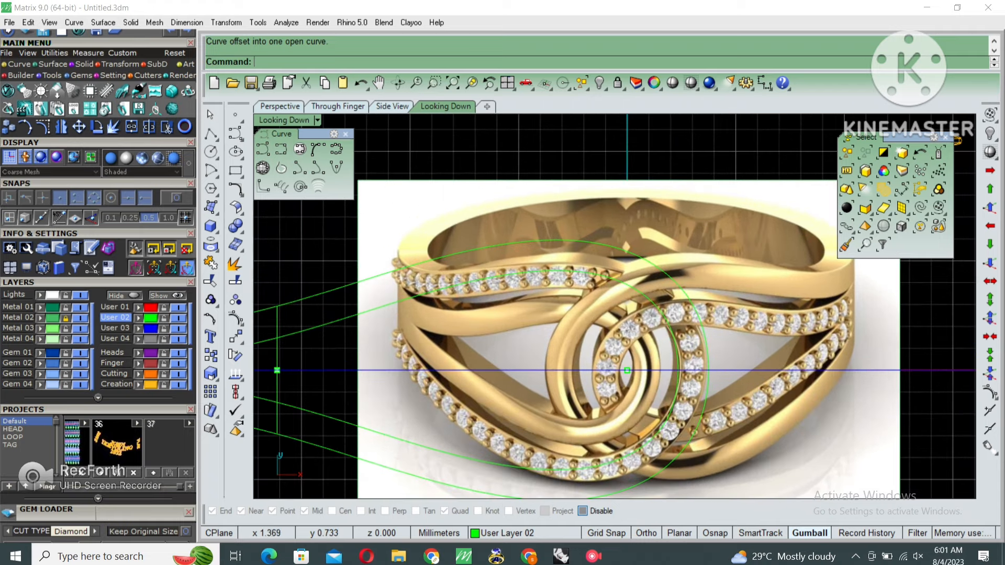
right_click_drag(632, 419, 650, 373)
type("AD")
key("Return")
scroll(607, 424, "up", 4)
left_click(605, 408)
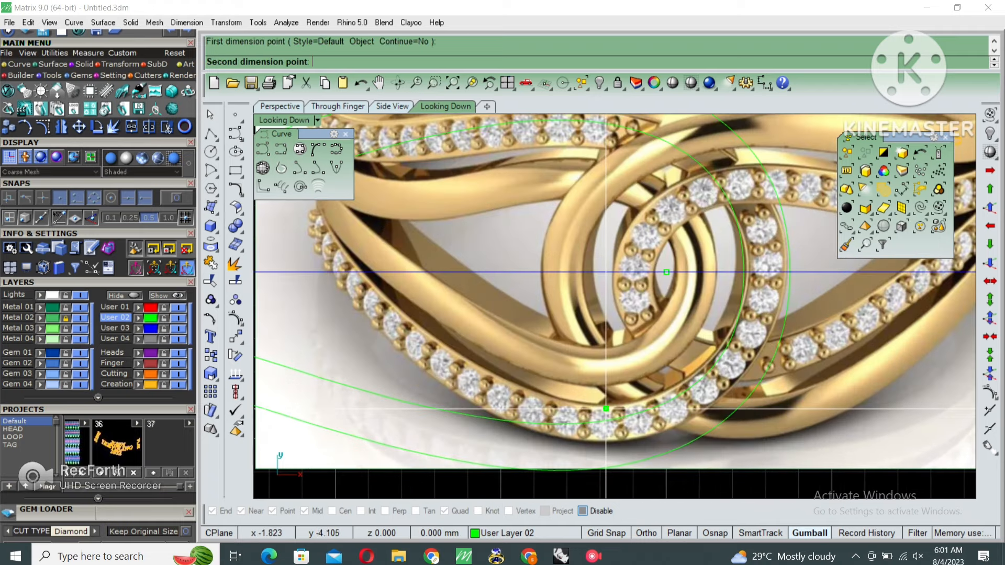
left_click(604, 383)
key("Escape")
scroll(613, 389, "down", 4)
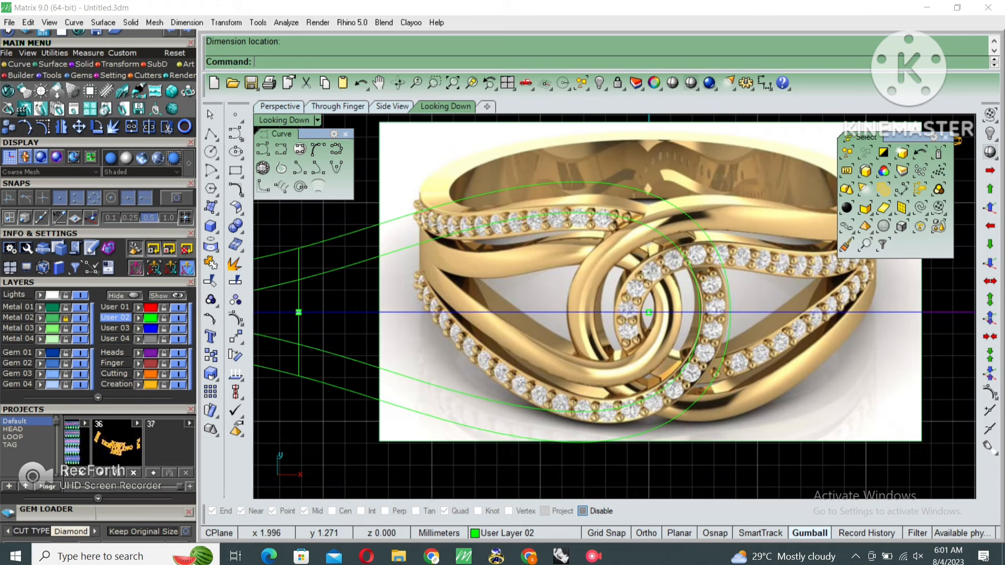
left_click(695, 276)
left_click(80, 317)
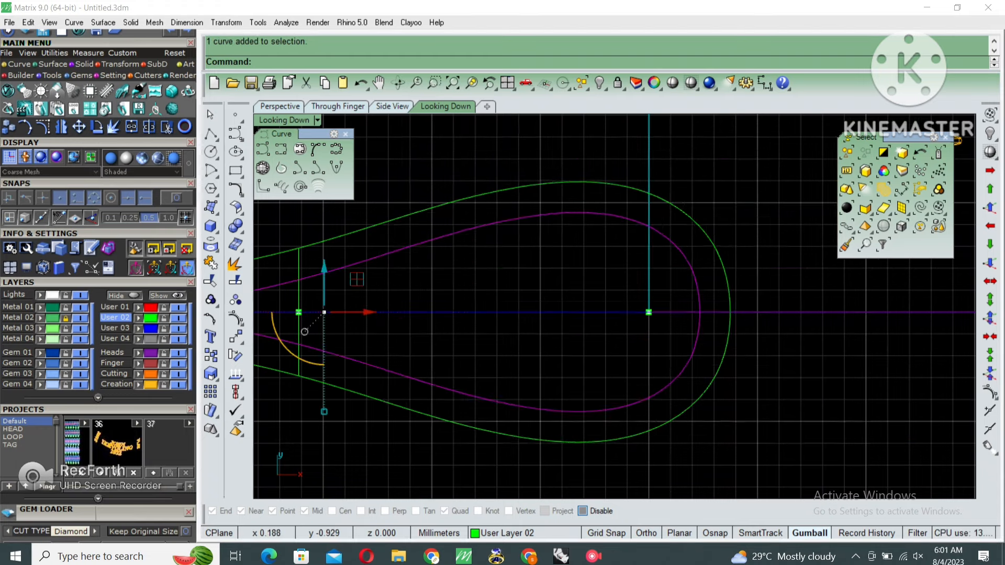
Step: Offset the inner curve further inward by 0.7 mm
scroll(594, 319, "down", 4)
right_click_drag(594, 319, 653, 294)
type("ffset")
key("Return")
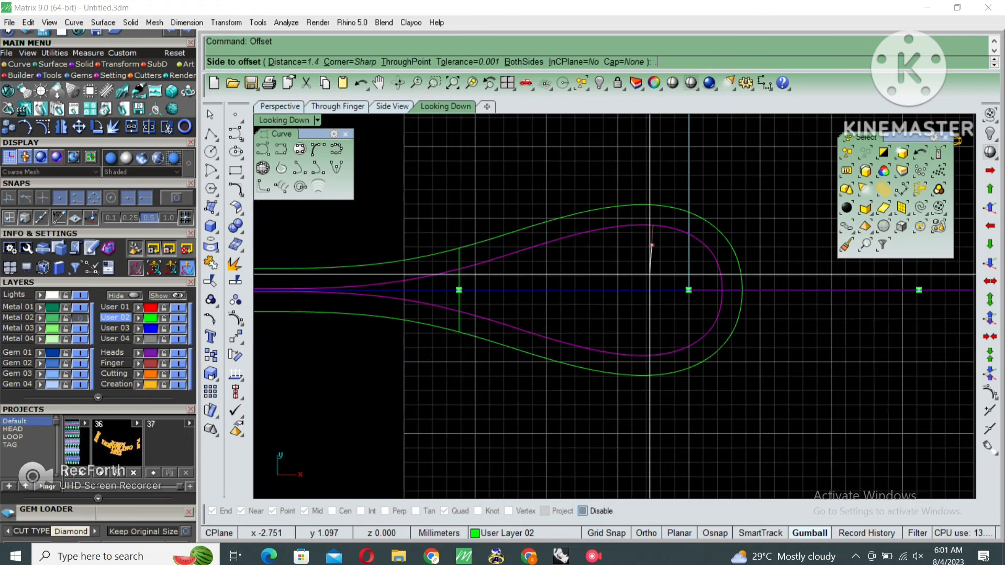
left_click(650, 274)
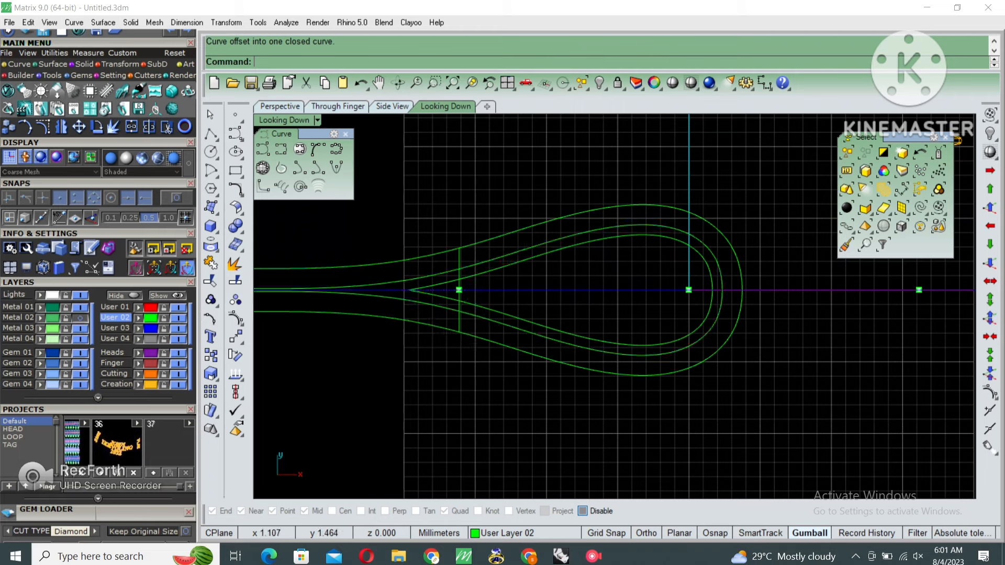
Step: Offset the innermost closed curve inward by 1.3 mm
left_click(706, 268)
right_click(702, 272)
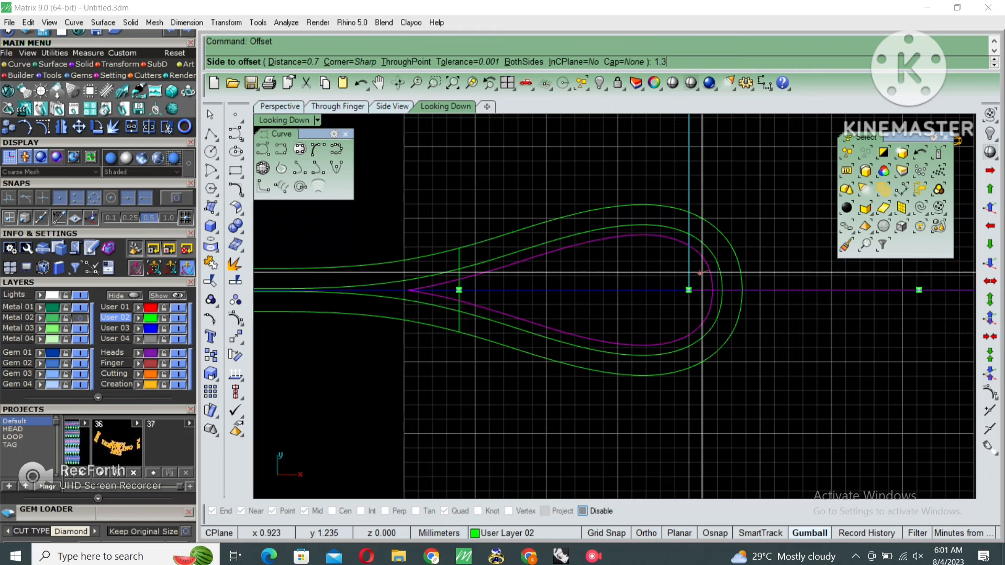
type("1.3")
key("Return")
left_click(692, 275)
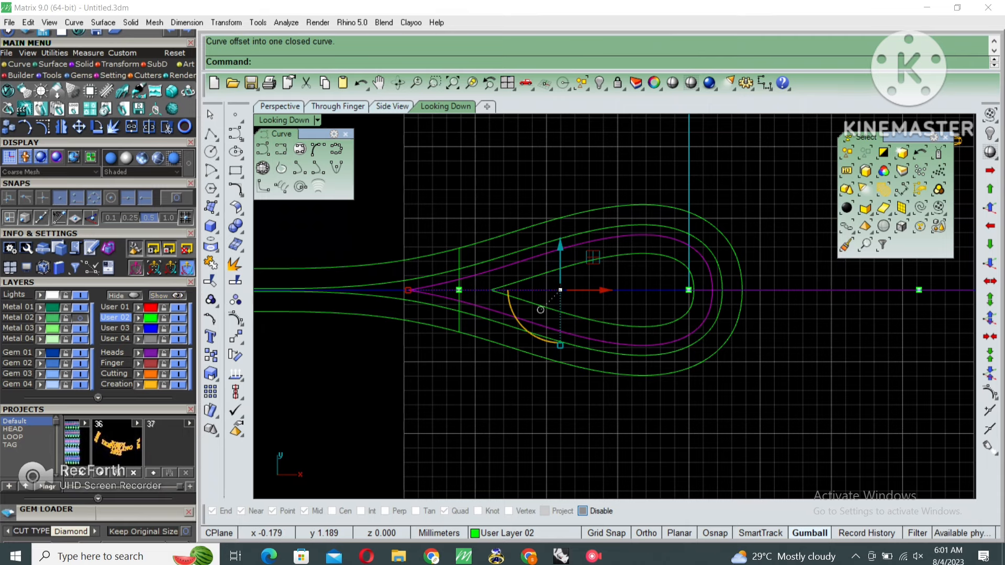
Step: Undo the last three inward offsets, leaving only the outer curve
key("ctrl+z")
key("ctrl+z")
key("ctrl+z")
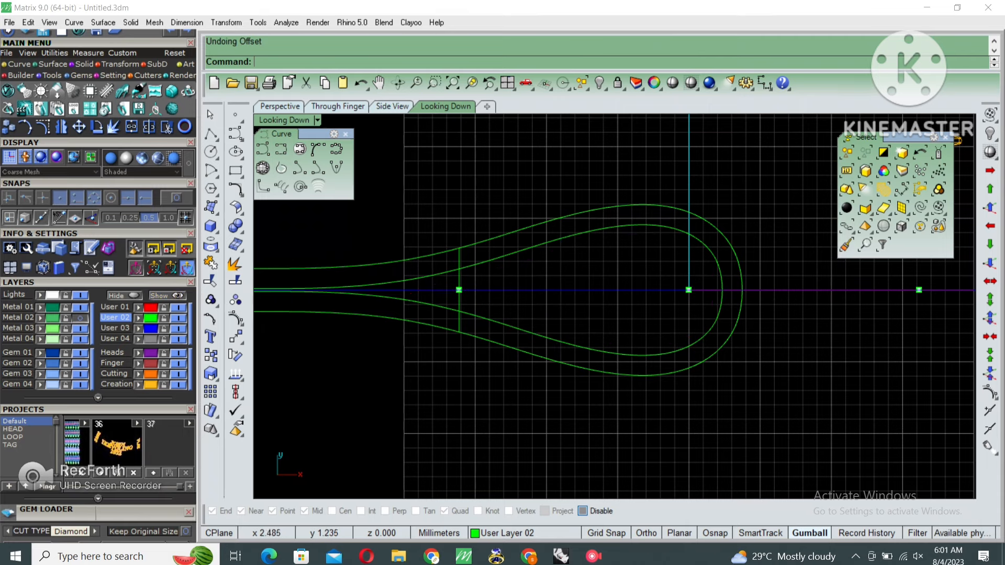
Step: Move the outer curve's six control points at the rounded end outward along the horizontal by about 0.54 mm, leaving out the centre point
left_click(739, 266)
right_click_drag(704, 275, 680, 275)
key("F10")
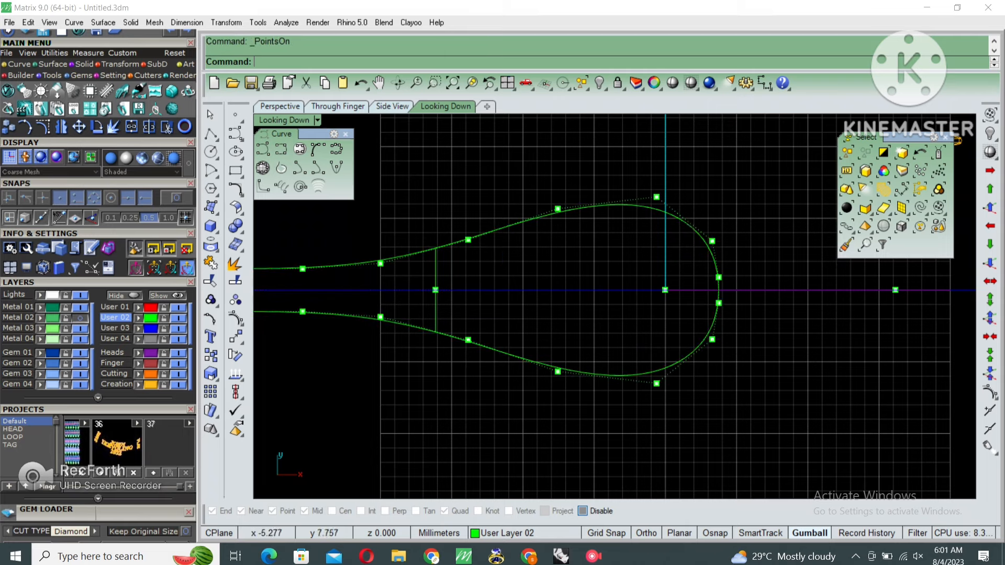
left_click_drag(592, 154, 777, 446)
left_click(665, 290, "ctrl")
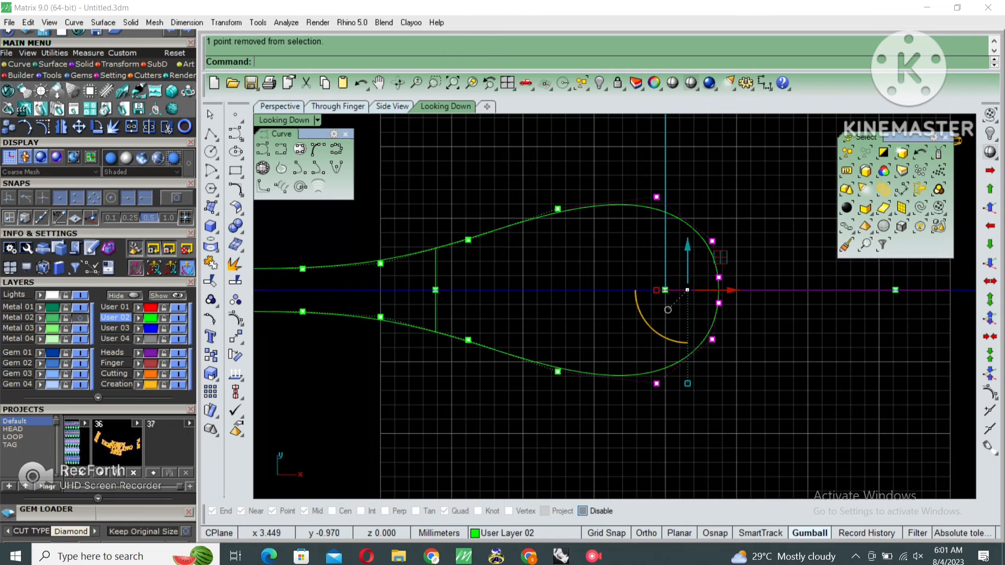
scroll(716, 302, "up", 4)
right_click(716, 303)
left_click(754, 300)
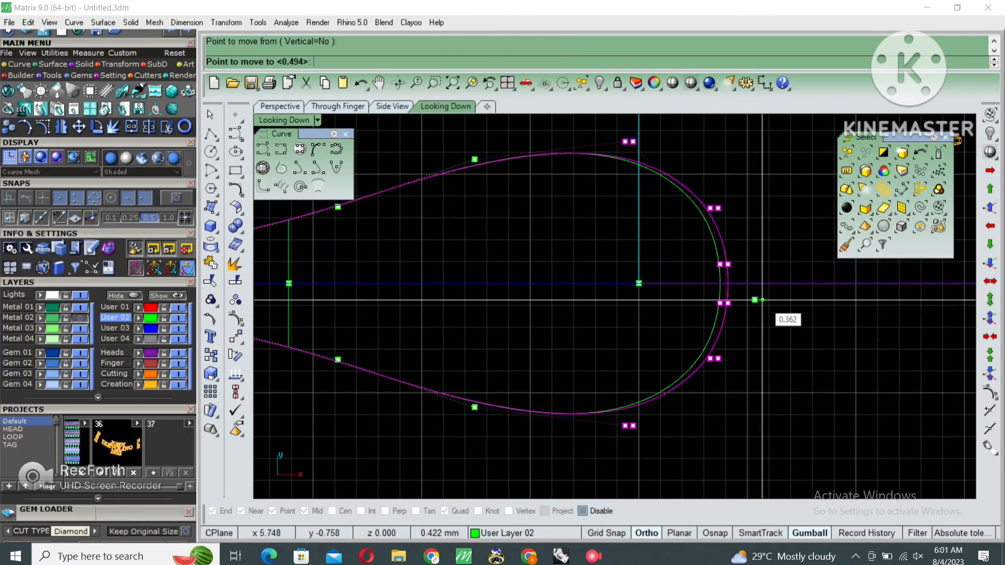
left_click(767, 300)
scroll(730, 299, "down", 6)
key("Escape")
key("Escape")
Step: Try to offset the outer curve inward by 1.3 mm
left_click(698, 346)
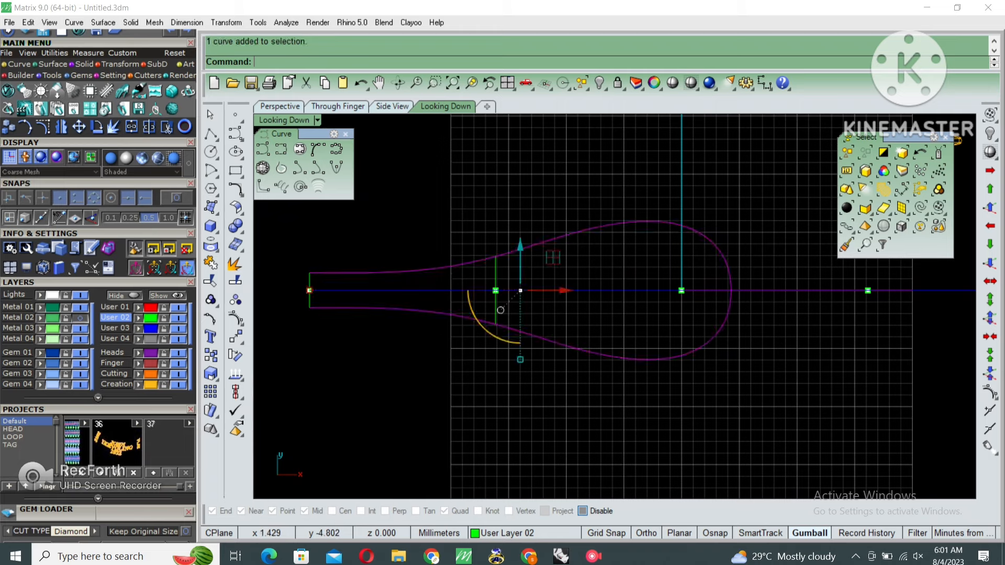
key("Return")
left_click(682, 332)
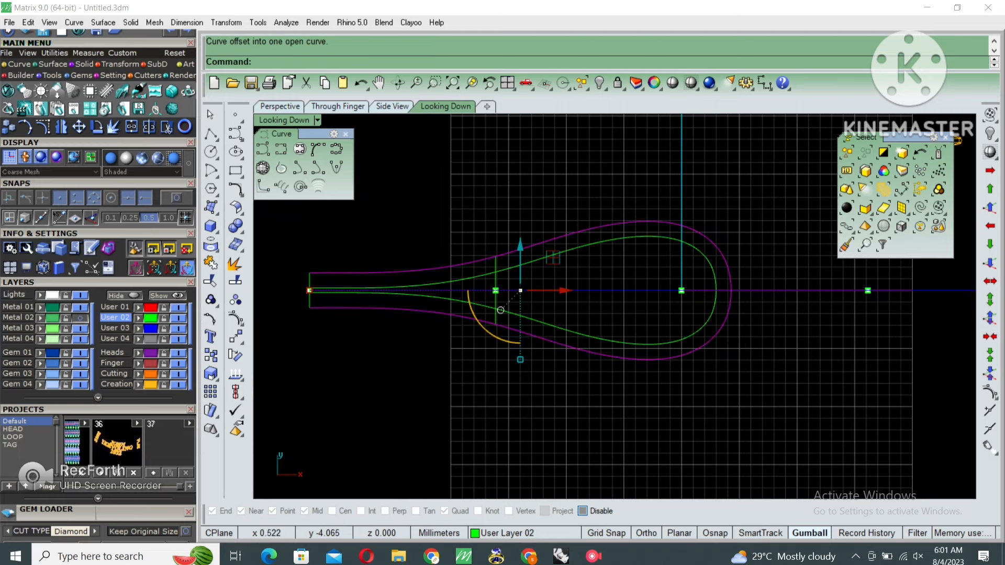
key("ctrl+z")
Step: Offset the outer curve inward by 1.4 mm, and offset that inner copy further inward by 0.7 mm
key("Return")
key("Return")
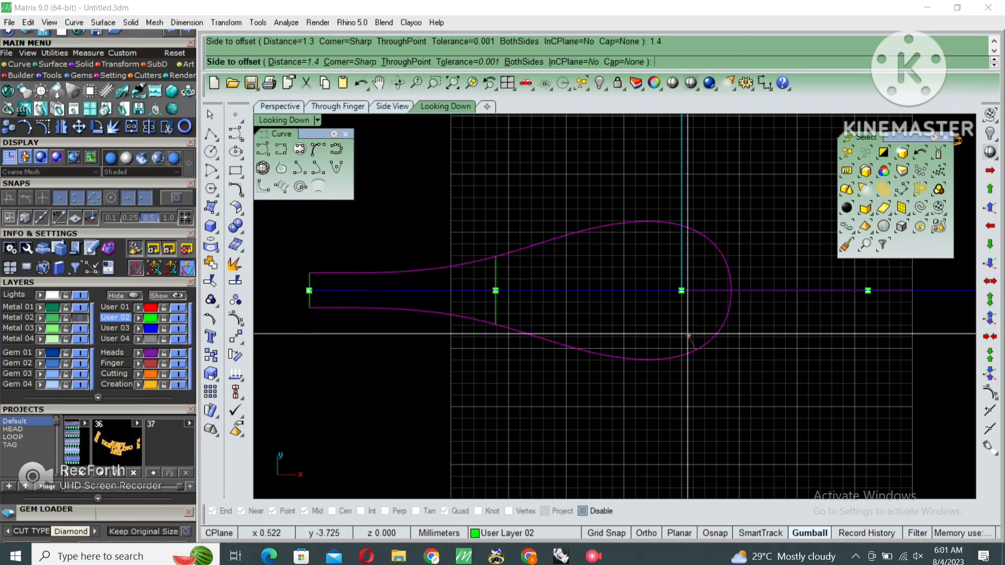
left_click(688, 333)
left_click(689, 335)
key("Return")
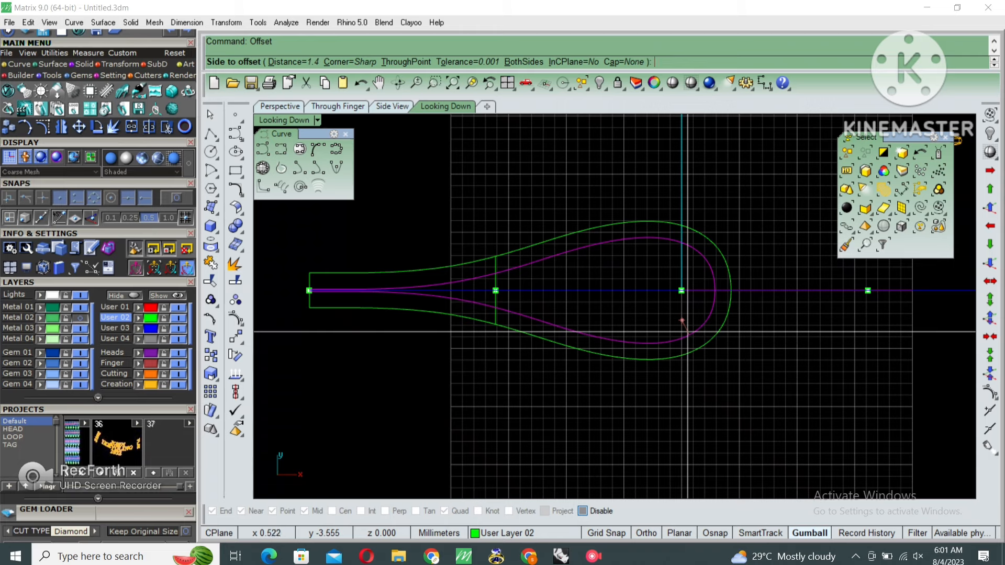
left_click(682, 321)
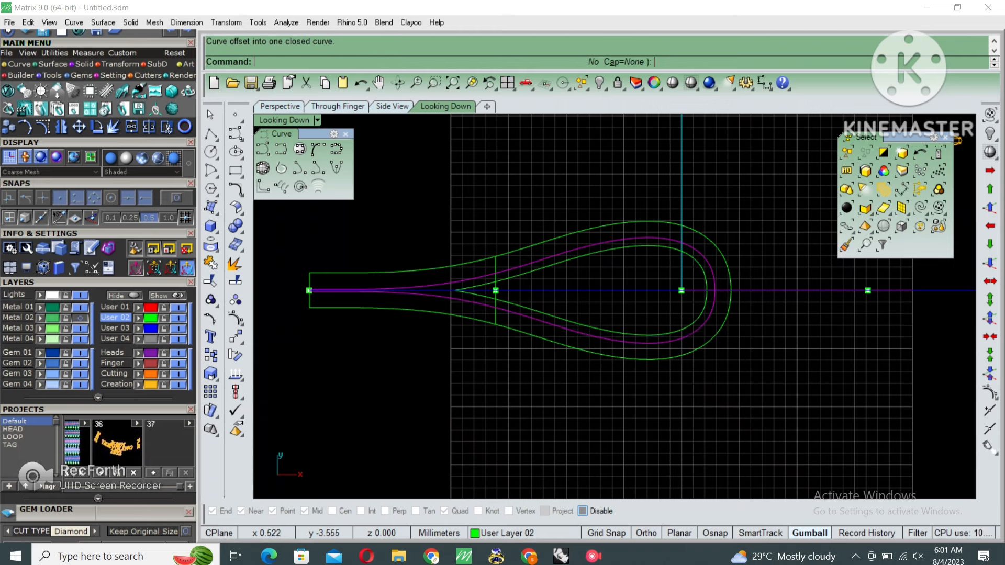
Step: Try to offset the innermost closed curve inward by 1.3 mm
left_click(560, 310)
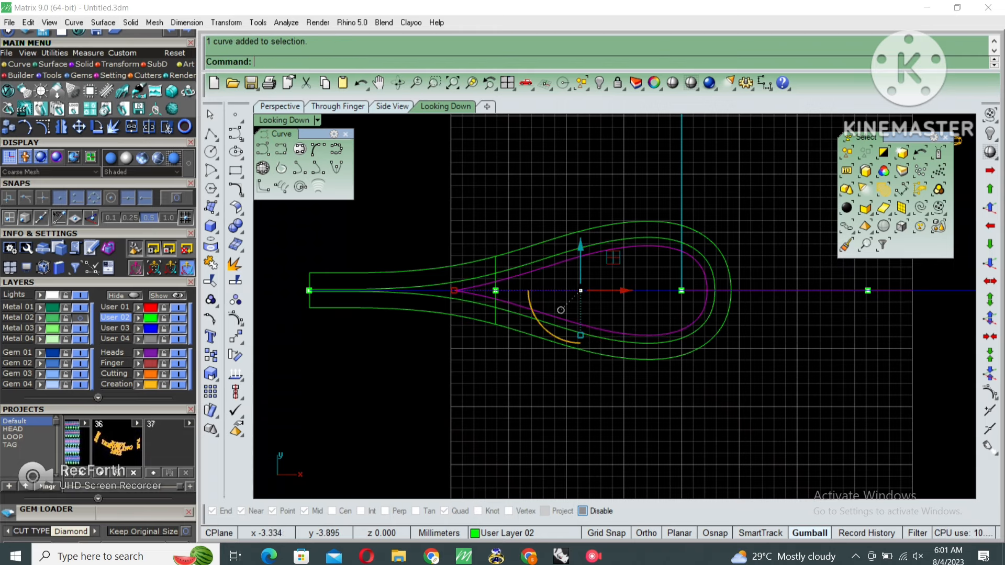
key("Return")
type("1.")
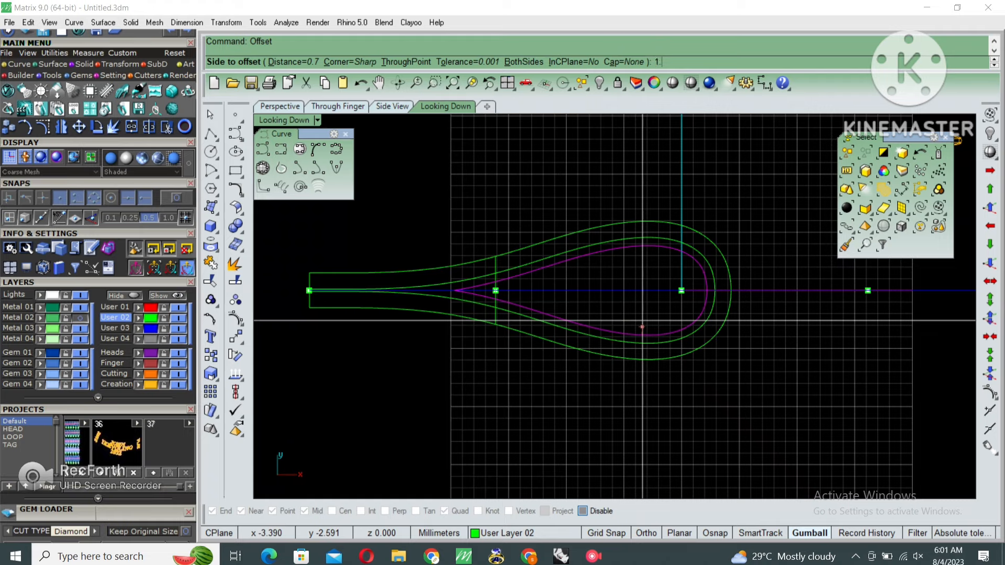
type("3")
key("Return")
left_click(643, 320)
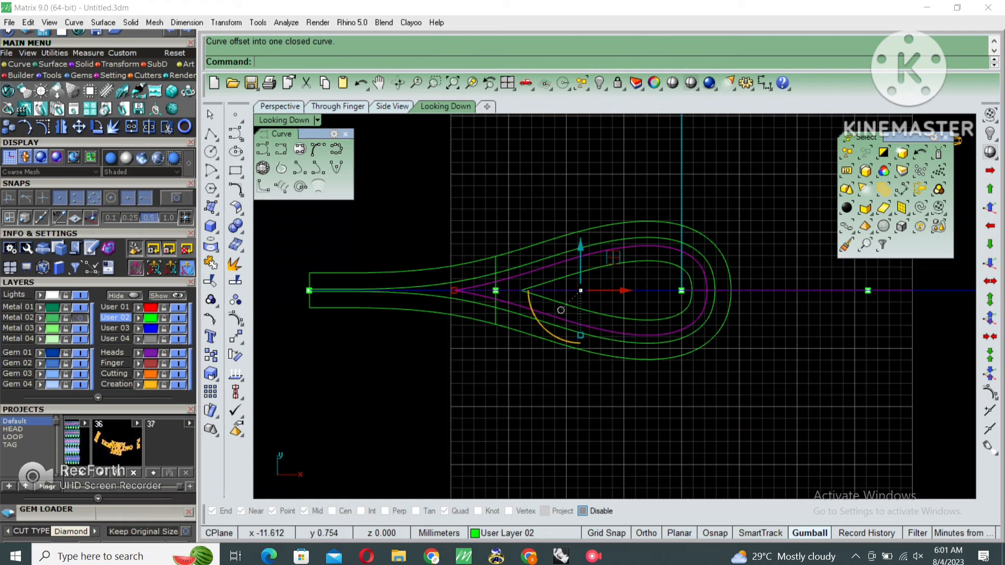
key("Escape")
scroll(539, 266, "up", 2)
key("ctrl+z")
Step: Split the innermost closed curve along the horizontal line and delete its lower half
left_click(554, 266)
scroll(749, 303, "down", 2)
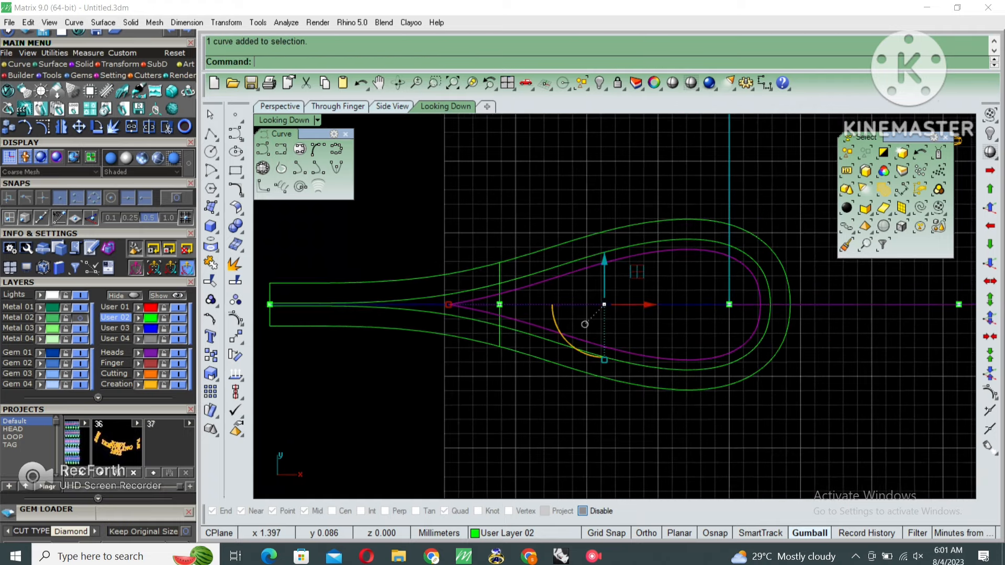
right_click_drag(749, 303, 724, 315)
type("Split")
key("Return")
left_click(720, 317)
key("Return")
left_click(729, 291, "ctrl")
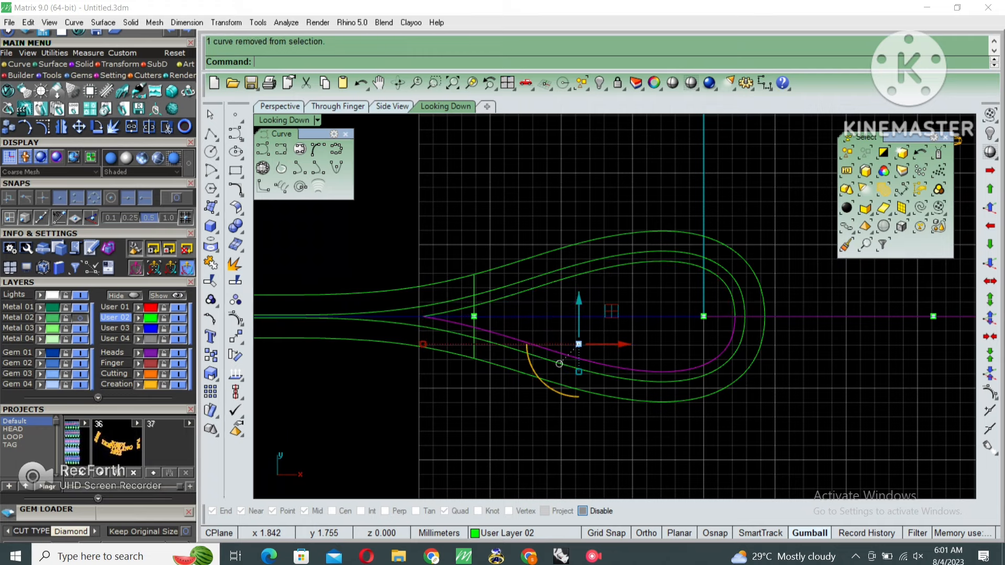
key("Delete")
Step: Hide the grid and rebuild the remaining upper half of the innermost curve with 8 points at degree 3
left_click(729, 291)
scroll(730, 288, "down", 4)
right_click_drag(664, 280, 677, 270)
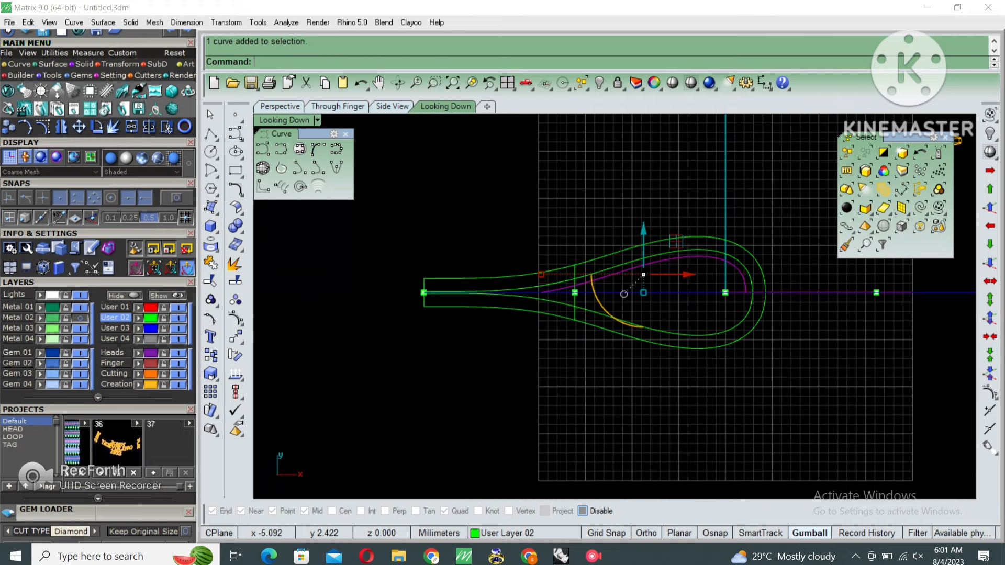
key("F7")
scroll(578, 282, "up", 6)
right_click_drag(577, 282, 532, 273)
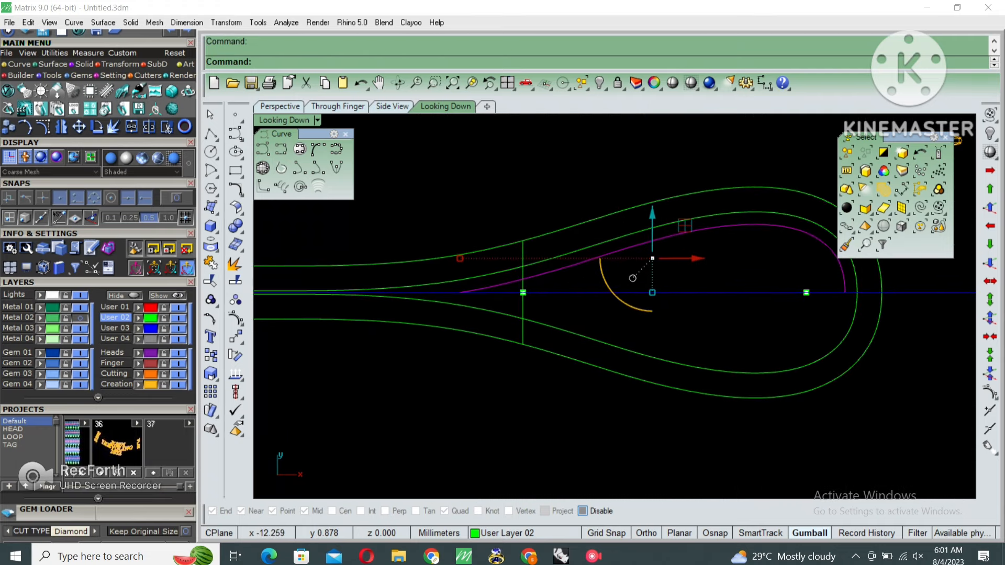
scroll(595, 284, "down", 4)
right_click_drag(652, 287, 617, 288)
key("ctrl+r")
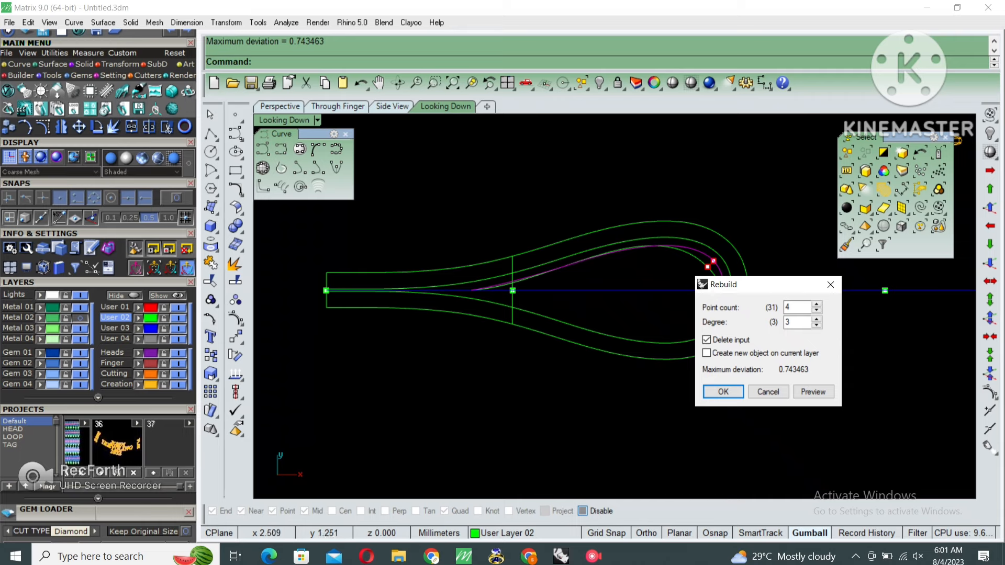
type("8")
left_click(812, 392)
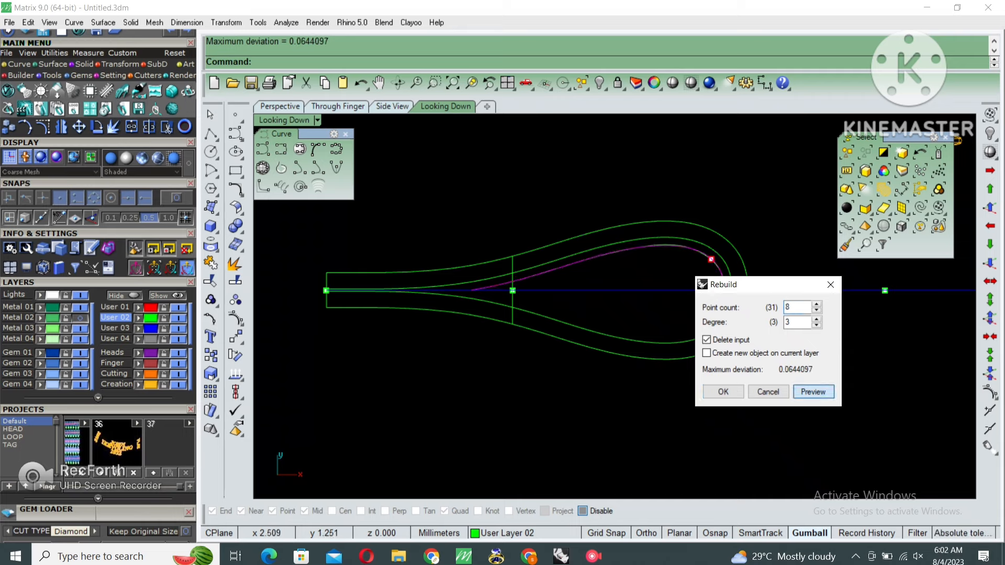
left_click(723, 391)
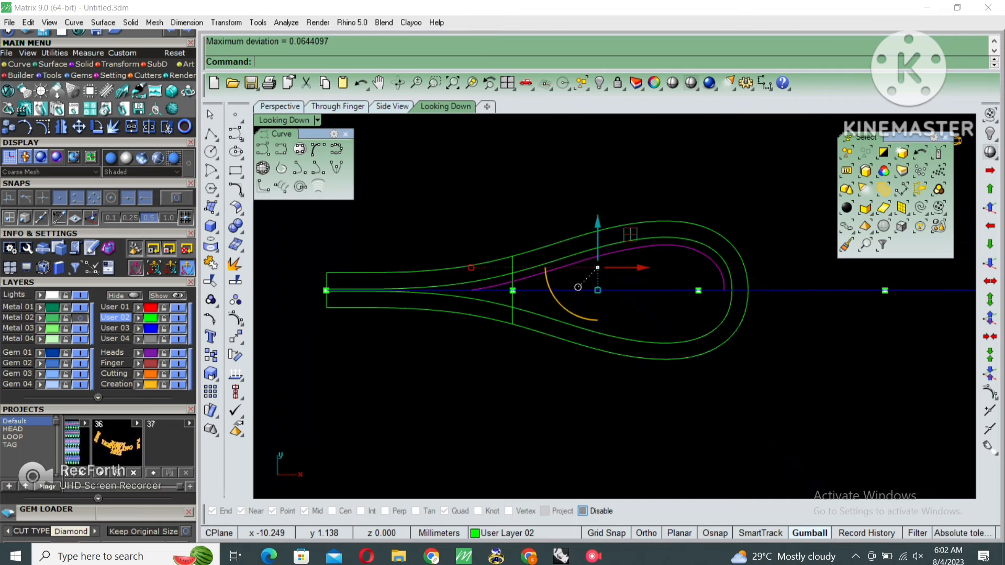
Step: Move the rebuilt curve's four control points nearest its pointed end straight up by about 0.51 mm
right_click_drag(625, 289, 651, 291)
key("F10")
scroll(553, 286, "up", 4)
left_click_drag(459, 245, 530, 361)
scroll(539, 316, "up", 4)
left_click_drag(543, 230, 610, 332, "shift")
left_click_drag(631, 187, 716, 303, "shift")
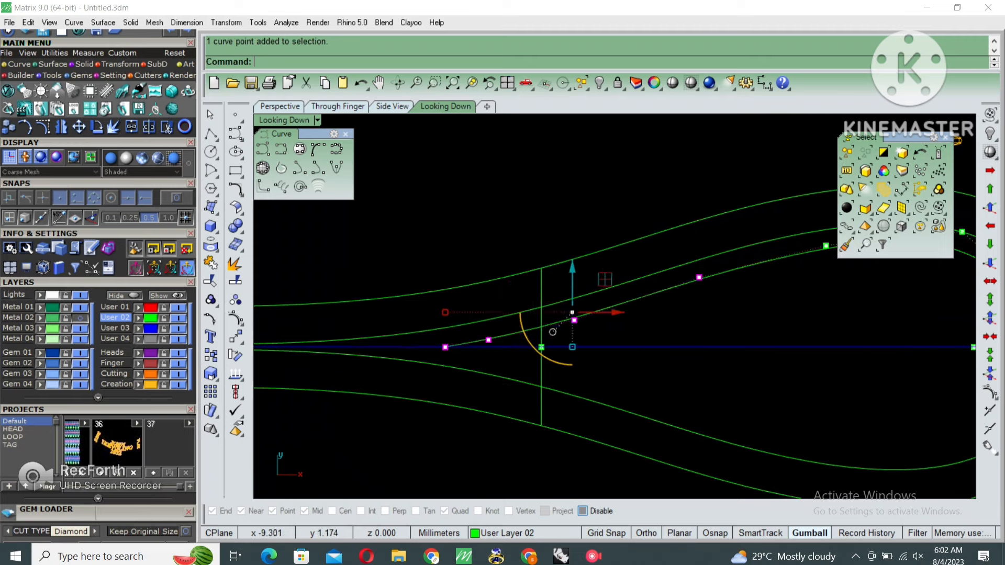
scroll(714, 327, "down", 3)
type("m")
key("Return")
scroll(614, 338, "up", 10)
left_click(647, 356)
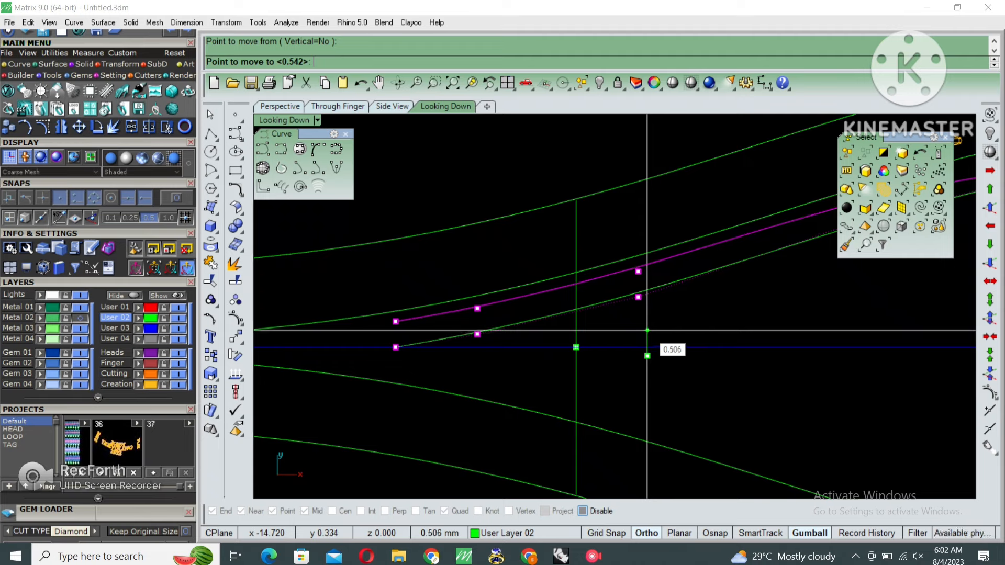
left_click(644, 333)
scroll(513, 345, "down", 10)
key("Escape")
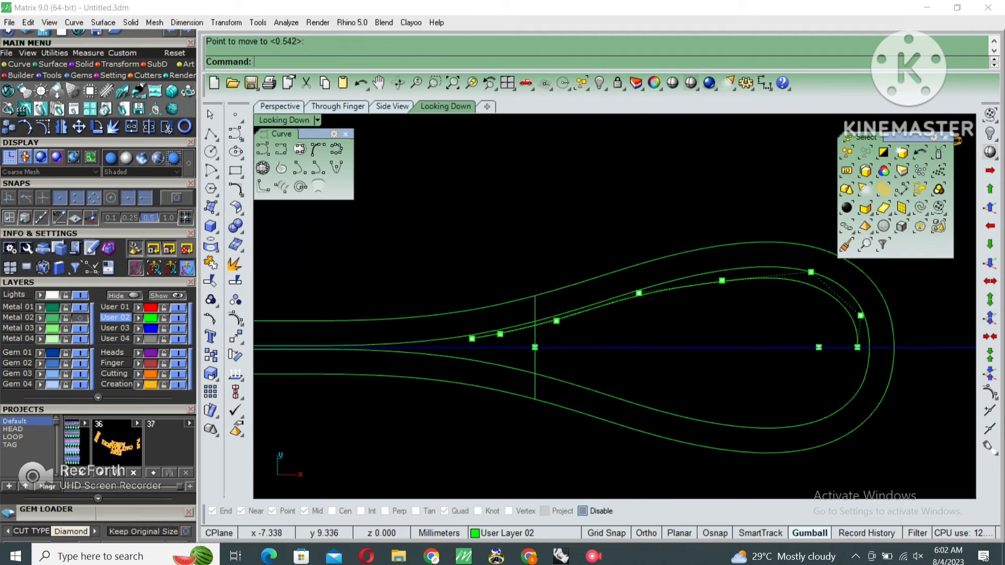
Step: Move the rebuilt curve's fifth control point from the pointed end slightly straight up
left_click_drag(691, 178, 758, 325)
scroll(752, 311, "up", 3)
type("M")
key("Return")
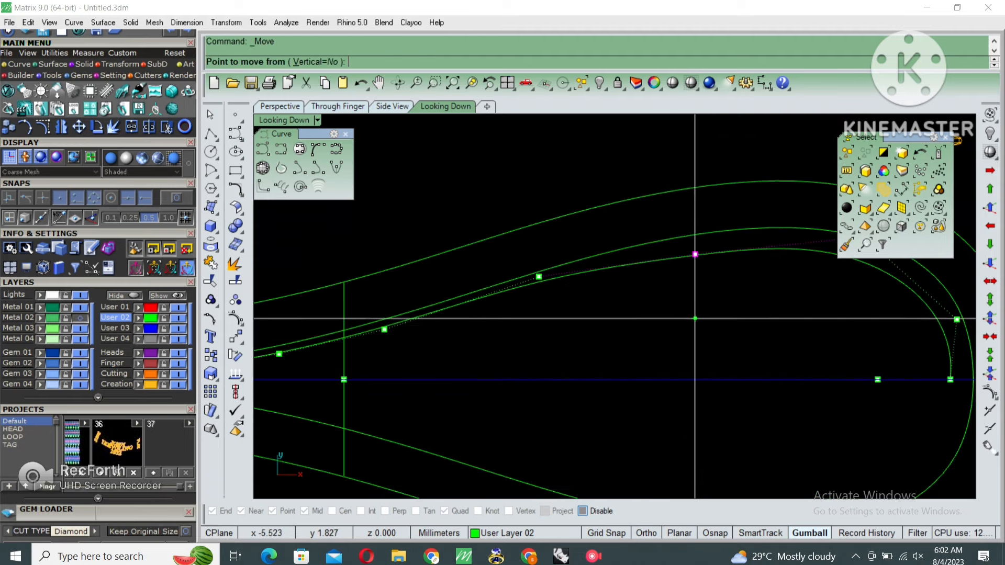
left_click(695, 254)
left_click(706, 318)
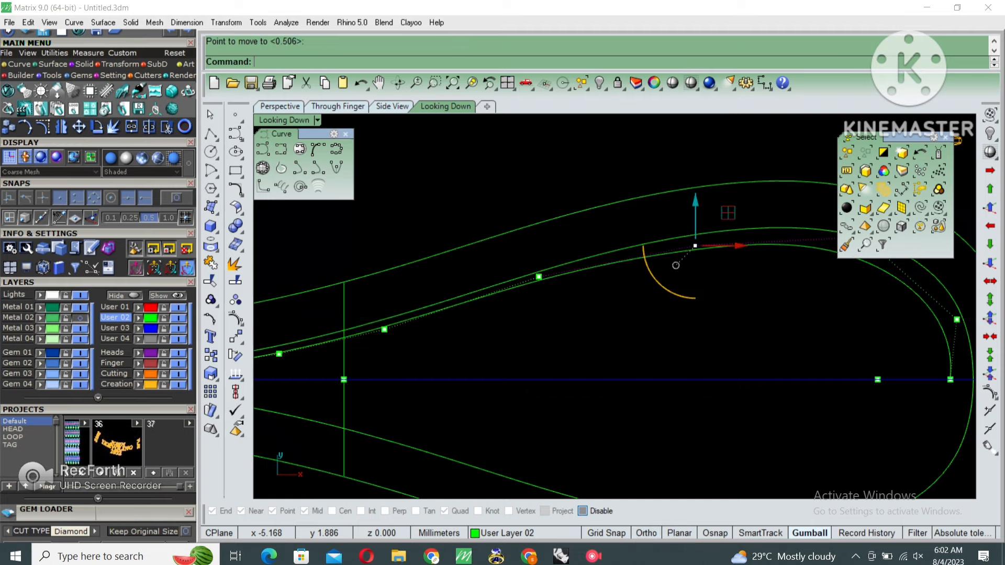
Step: Move the two control points along the upper middle of the rebuilt half-curve straight down by about 0.07 mm
left_click_drag(503, 168, 708, 305)
type("M")
key("Return")
scroll(664, 305, "up", 4)
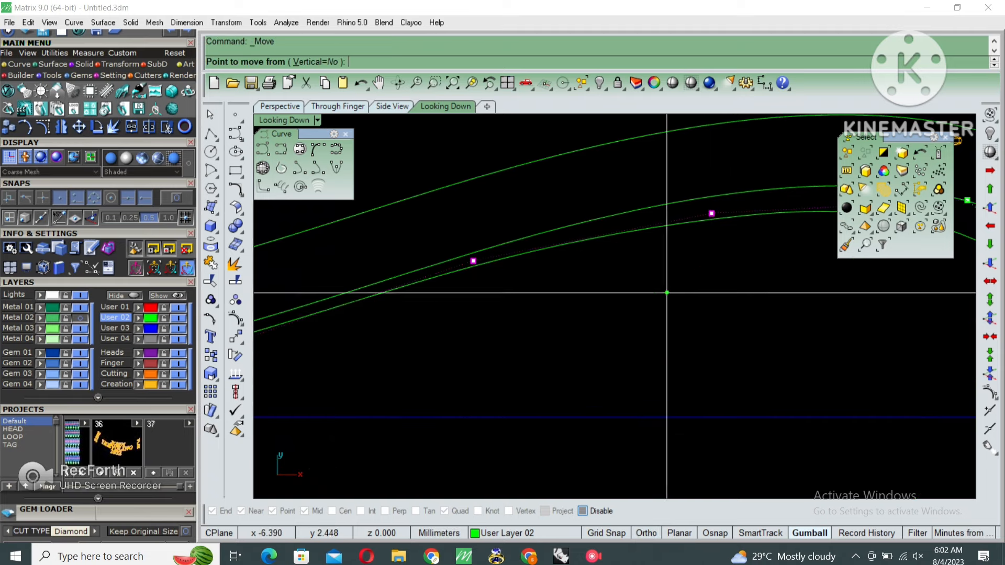
left_click(667, 290)
left_click(668, 293)
scroll(525, 311, "down", 4)
key("Escape")
key("Escape")
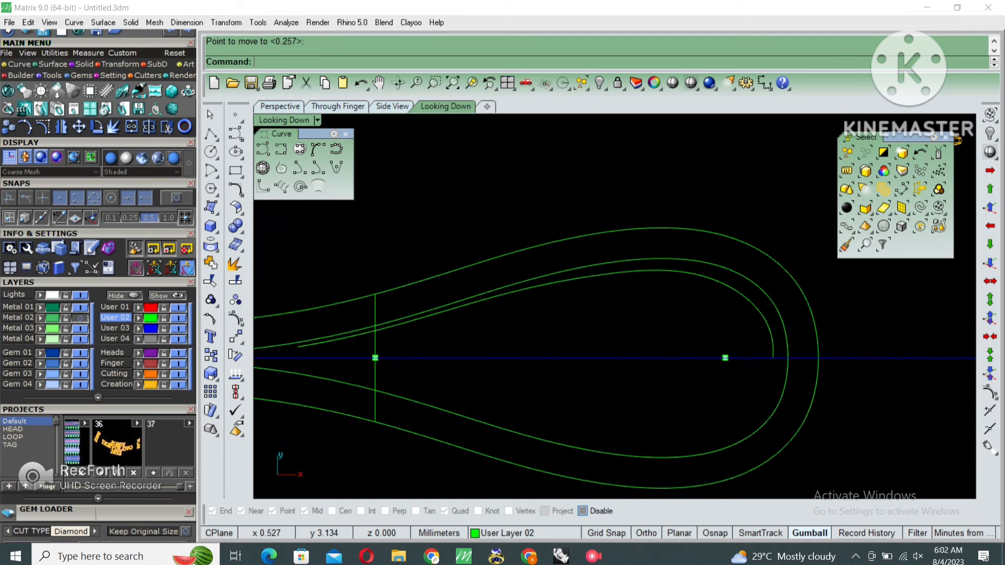
Step: Mirror the reshaped upper half-curve across the horizontal centre line
left_click(738, 294)
scroll(740, 341, "down", 1)
scroll(718, 211, "down", 2)
type("MI")
key("Return")
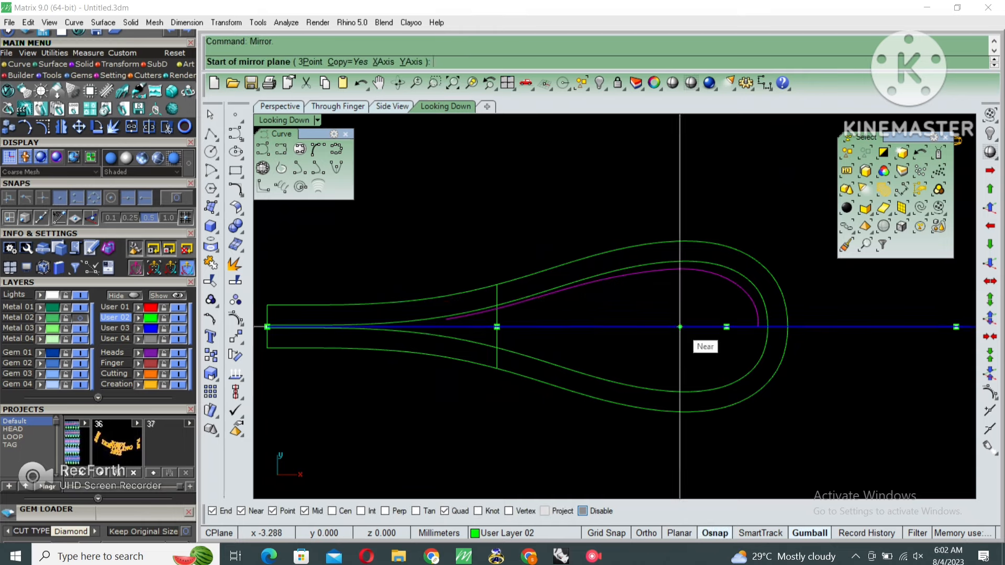
left_click(680, 326)
left_click(734, 327)
Step: Join the two mirrored halves, show the control points and delete the shared point at the rounded end
left_click(758, 331, "shift")
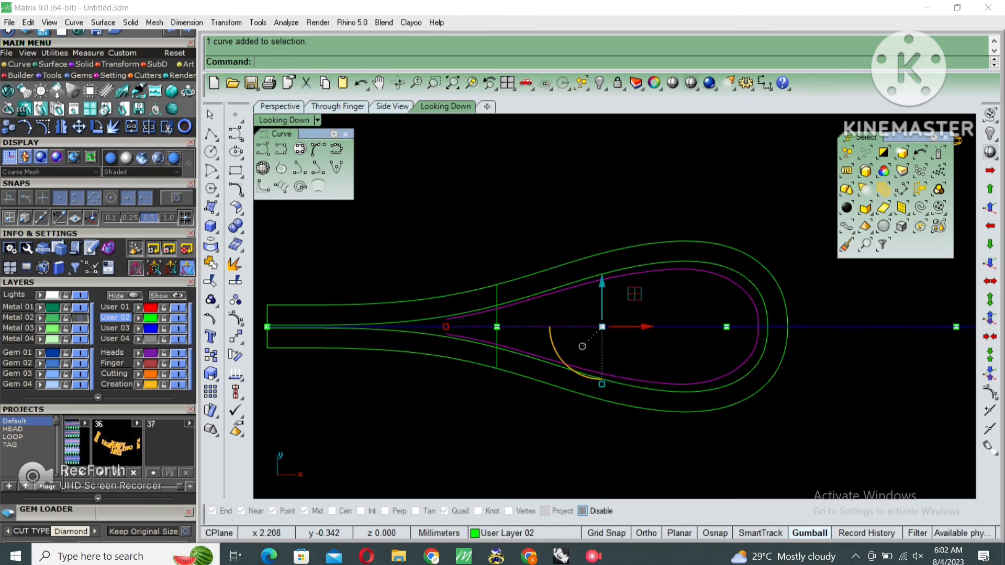
scroll(766, 328, "up", 6)
key("ctrl+j")
key("F10")
scroll(757, 320, "up", 9)
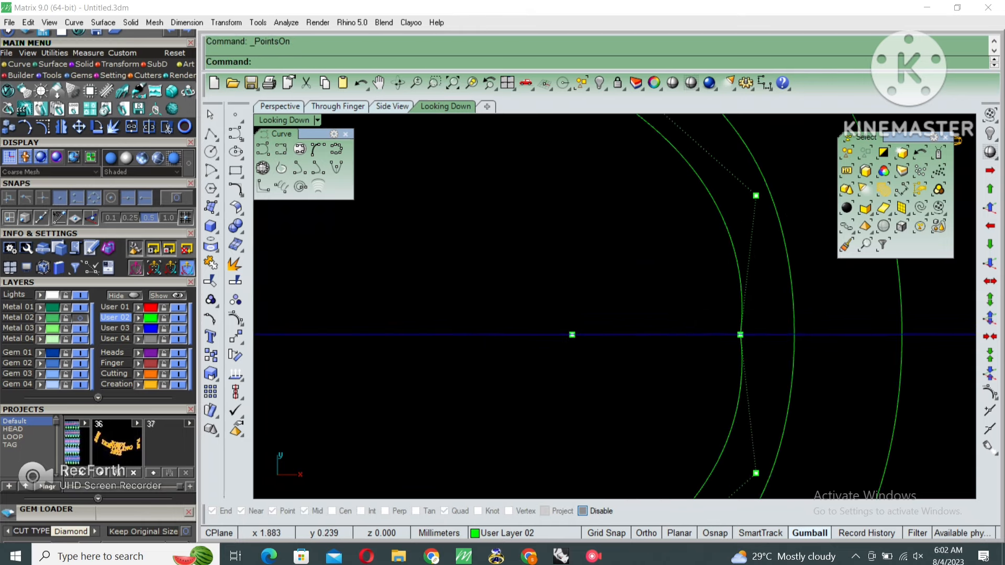
left_click_drag(706, 300, 767, 359)
key("Delete")
Step: Move the two control points beside the rounded end slightly inward along the horizontal, then turn the points off
scroll(758, 335, "down", 5)
left_click_drag(749, 172, 804, 433)
type("m")
key("Return")
scroll(806, 355, "up", 2)
left_click(845, 350)
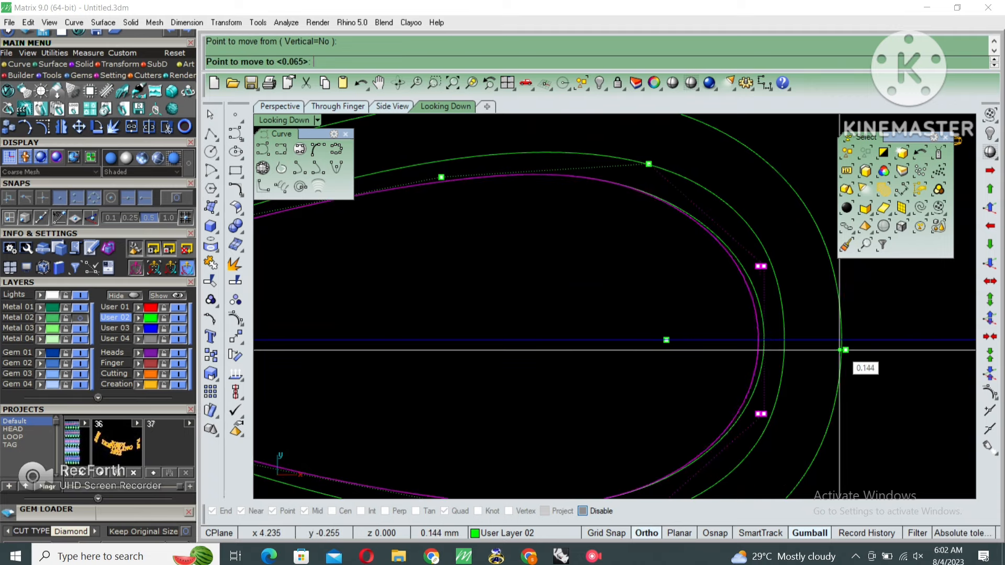
left_click(837, 350)
scroll(787, 356, "down", 6)
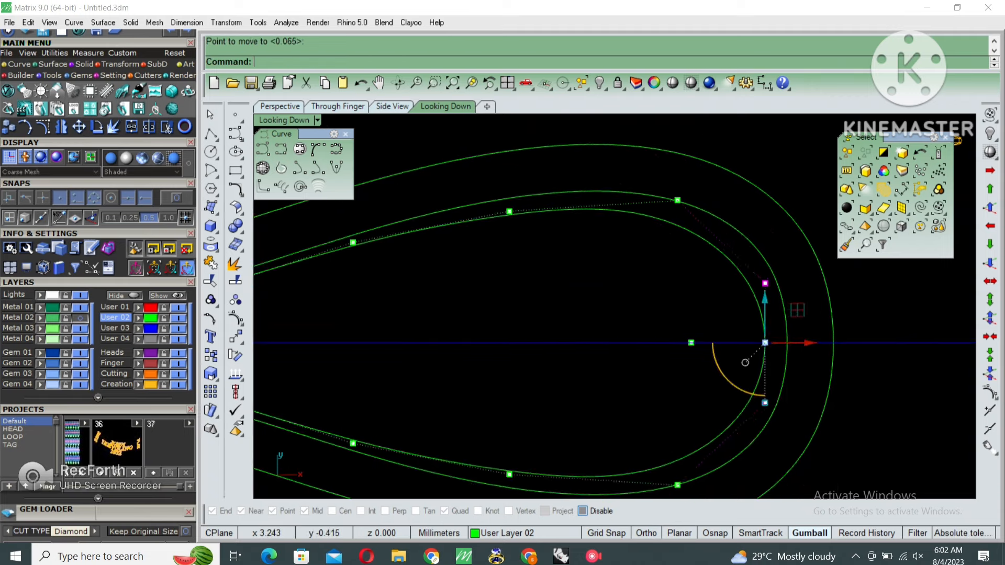
key("Escape")
key("Escape")
Step: Offset the joined inner curve 1.3 mm inward with sharp corners
left_click(770, 367)
right_click_drag(721, 365, 739, 348)
type("o")
key("Return")
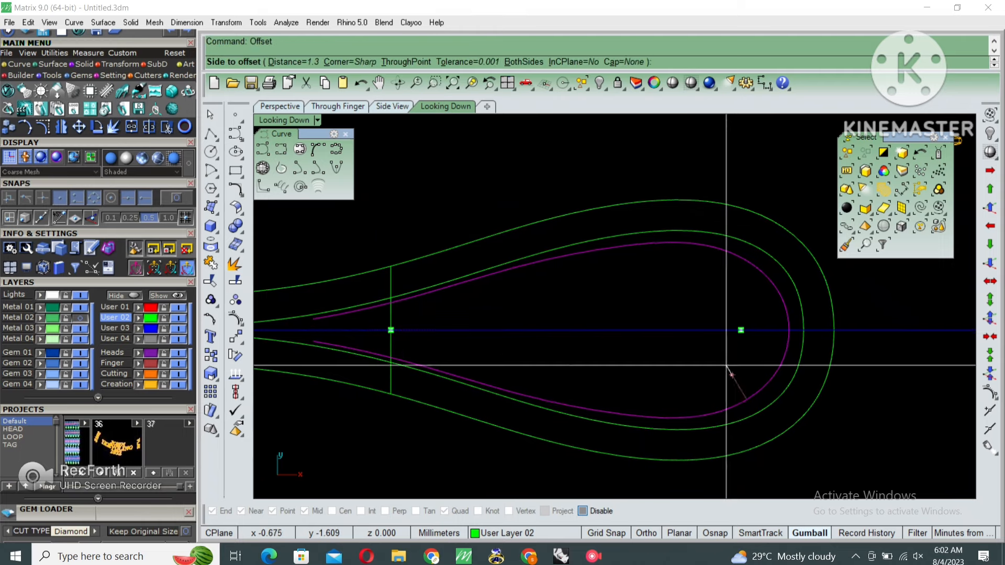
left_click(670, 367)
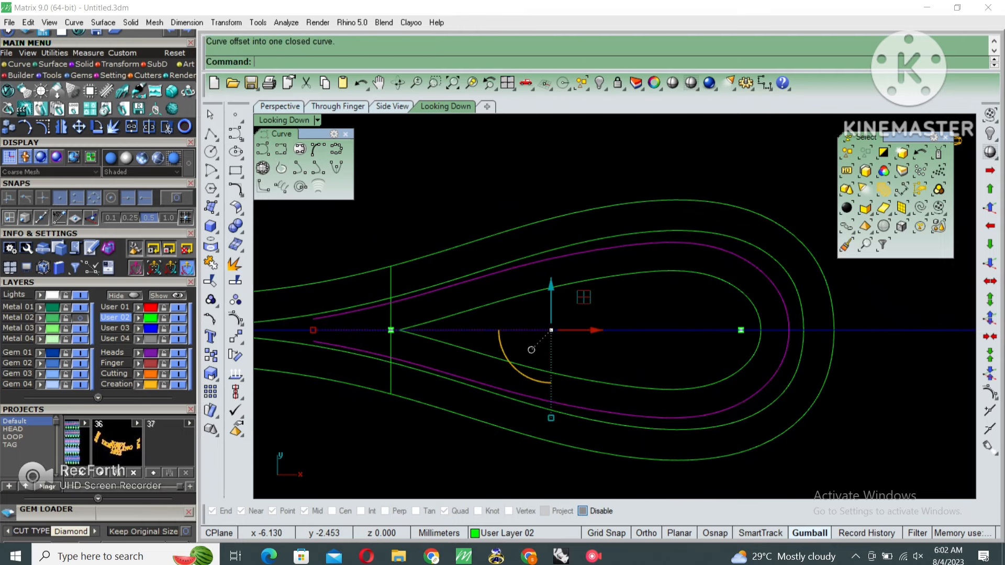
Step: Hide the reference picture on the Metal 02 layer and select the vertical line crossing the loop's narrow end
left_click(621, 386, "shift")
scroll(621, 388, "down", 4)
right_click_drag(475, 355, 524, 345)
scroll(524, 344, "up", 6)
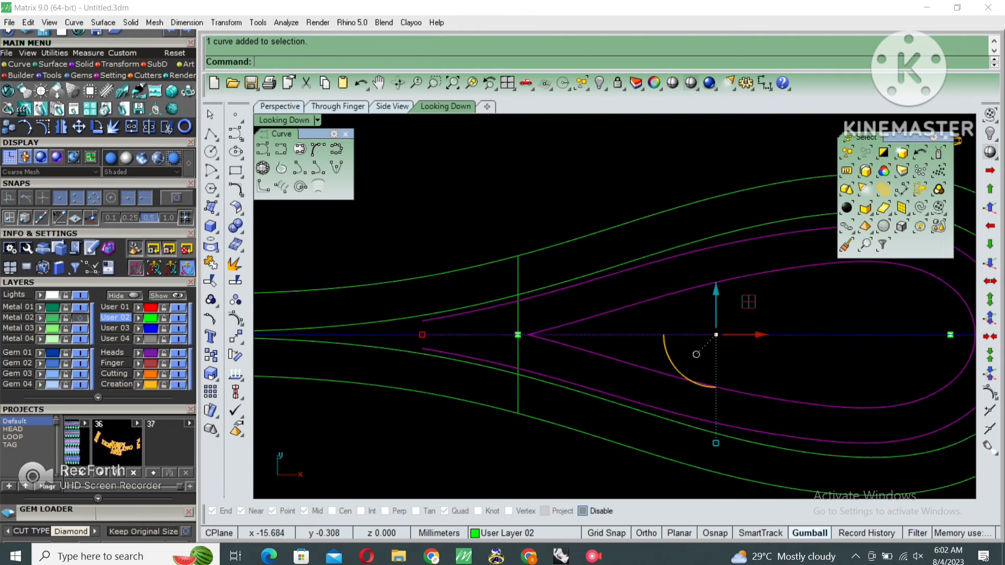
scroll(542, 343, "up", 4)
scroll(786, 351, "down", 6)
right_click_drag(787, 350, 578, 361)
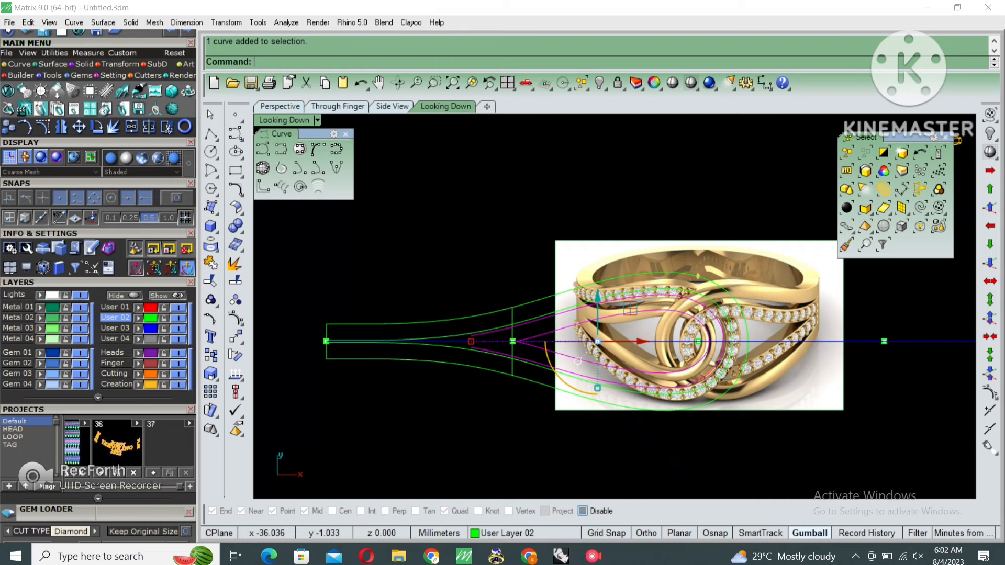
left_click(80, 318)
scroll(504, 333, "up", 6)
key("Escape")
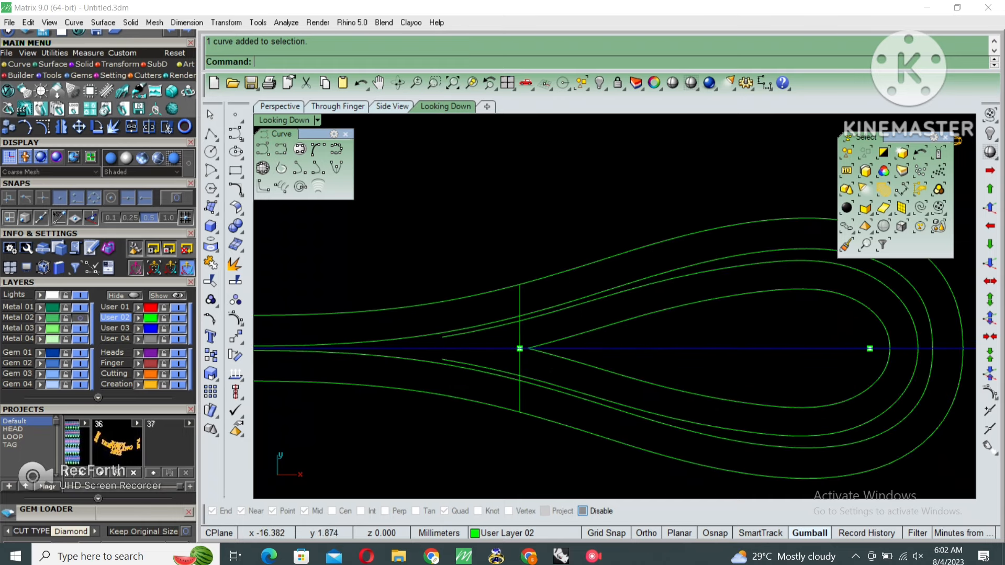
left_click(520, 300)
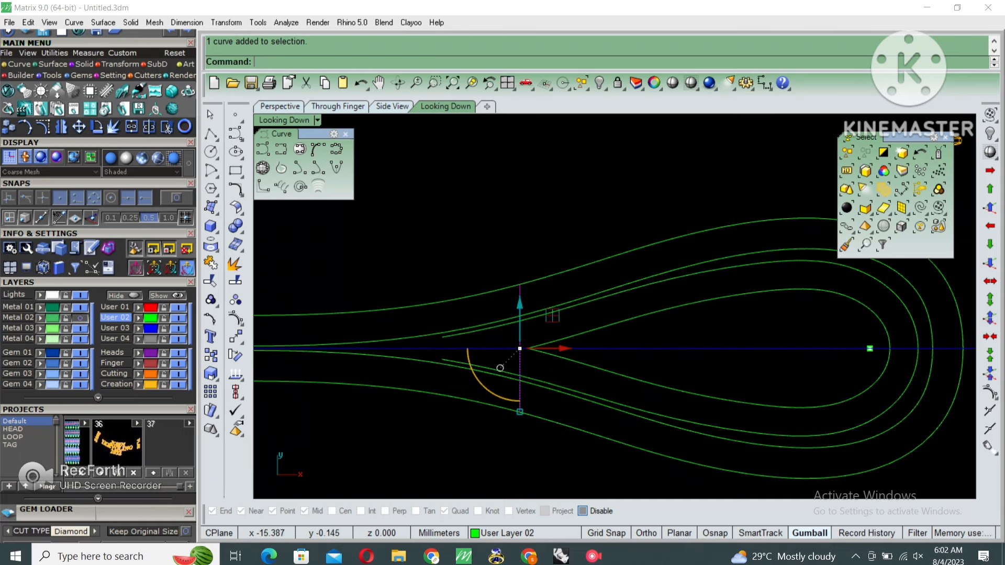
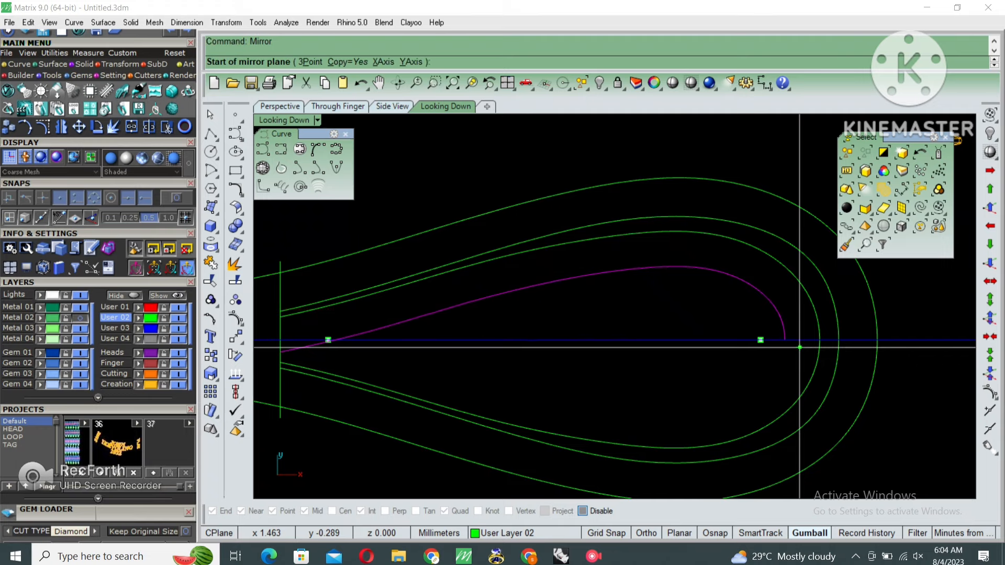
Step: Mirror the innermost upper half-curve across the horizontal centre line from the origin and select both halves
type("0")
key("Return")
left_click(801, 348, "shift")
left_click(724, 409, "shift")
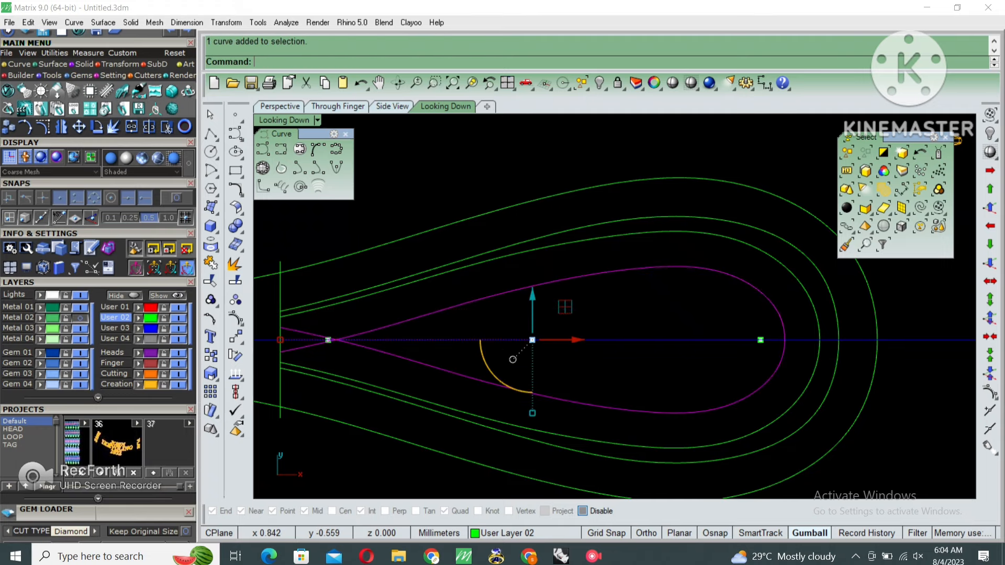
Step: Join the two innermost halves and delete the shared control point at the rounded end
key("ctrl+j")
key("F10")
scroll(783, 340, "up", 10)
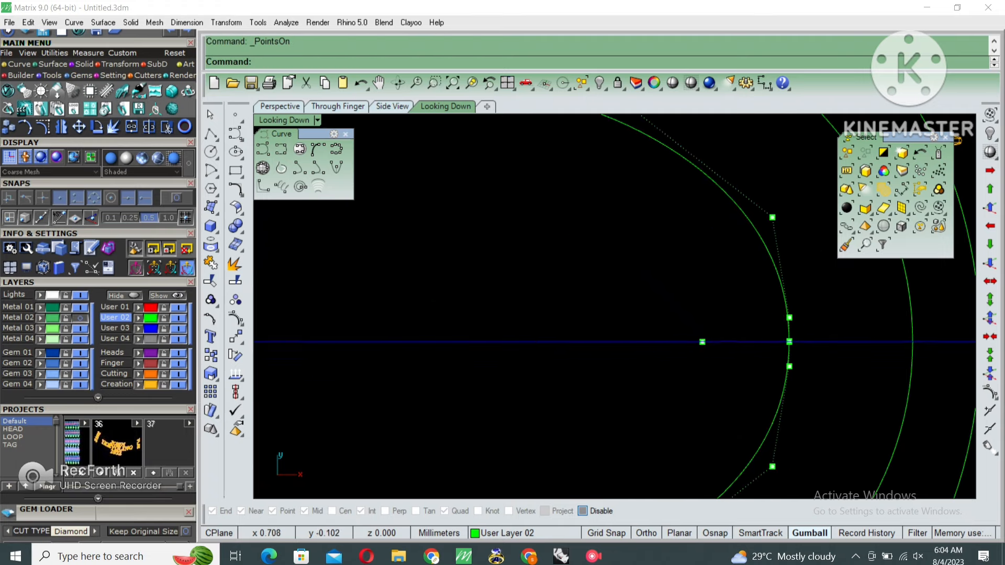
left_click_drag(770, 328, 804, 348)
key("Delete")
scroll(794, 337, "down", 8)
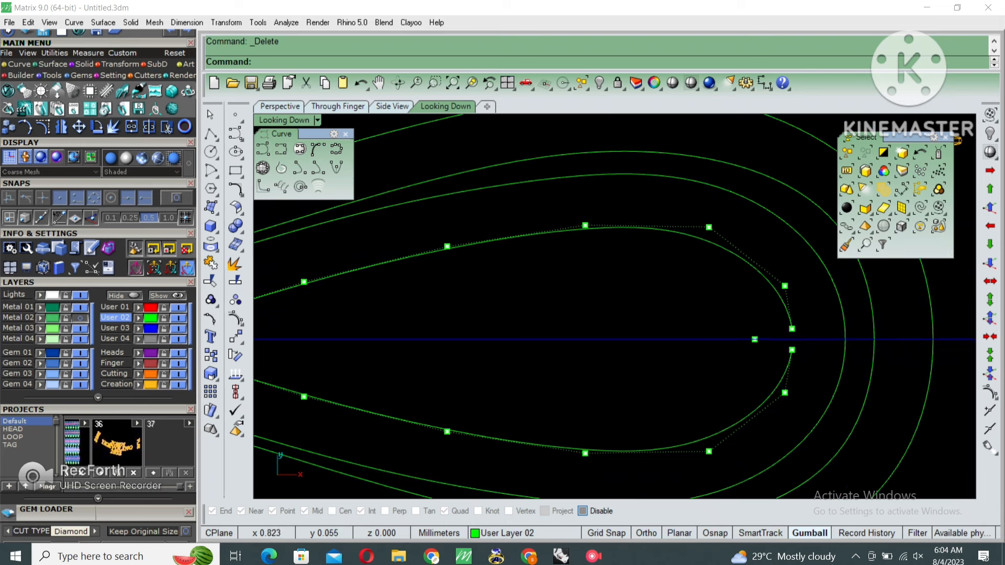
Step: Undo the innermost curve's point deletion, join and mirror, and go back to before its split at the centre line
key("ctrl+z")
key("ctrl+z")
scroll(793, 340, "up", 12)
scroll(788, 333, "up", 10)
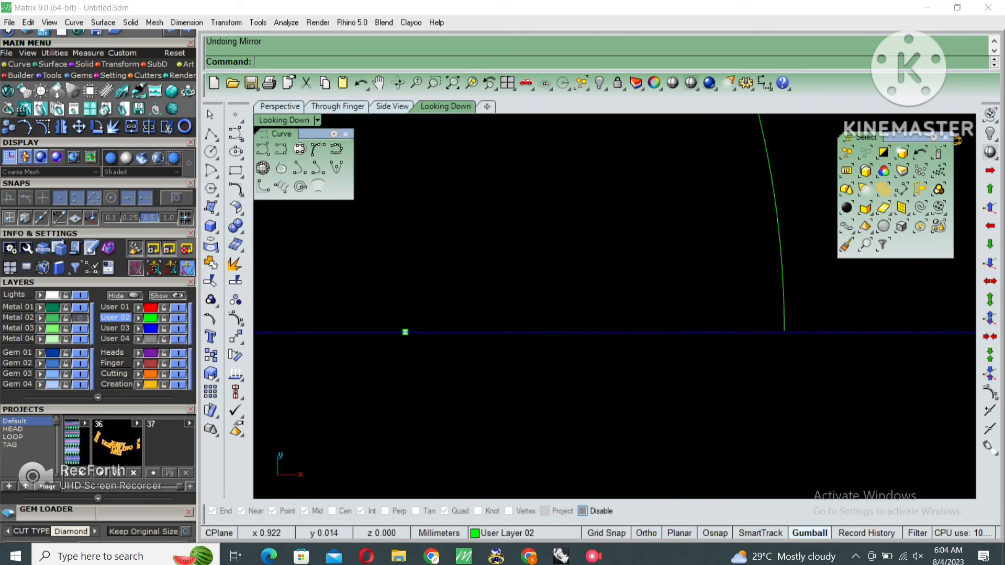
key("ctrl+z")
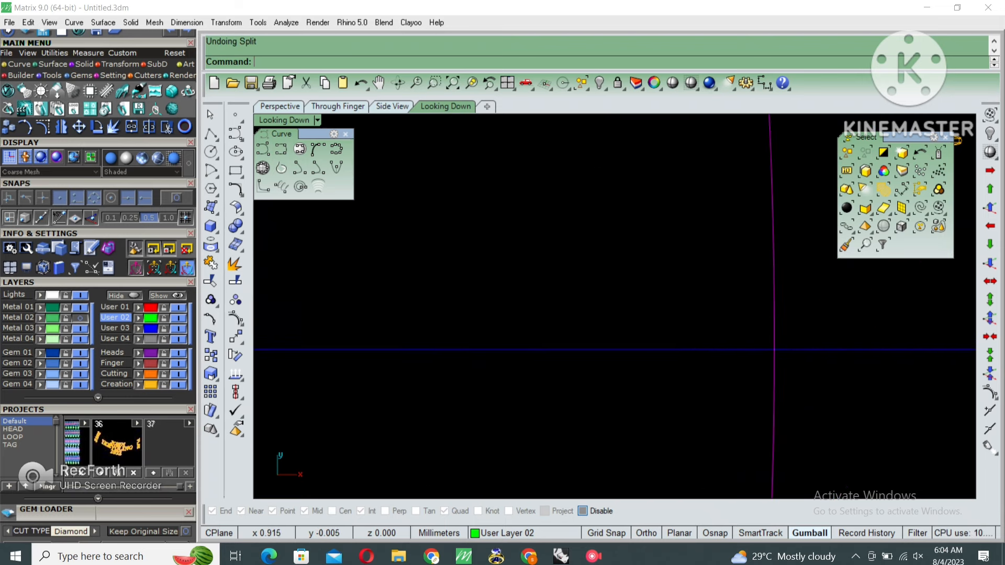
key("Return")
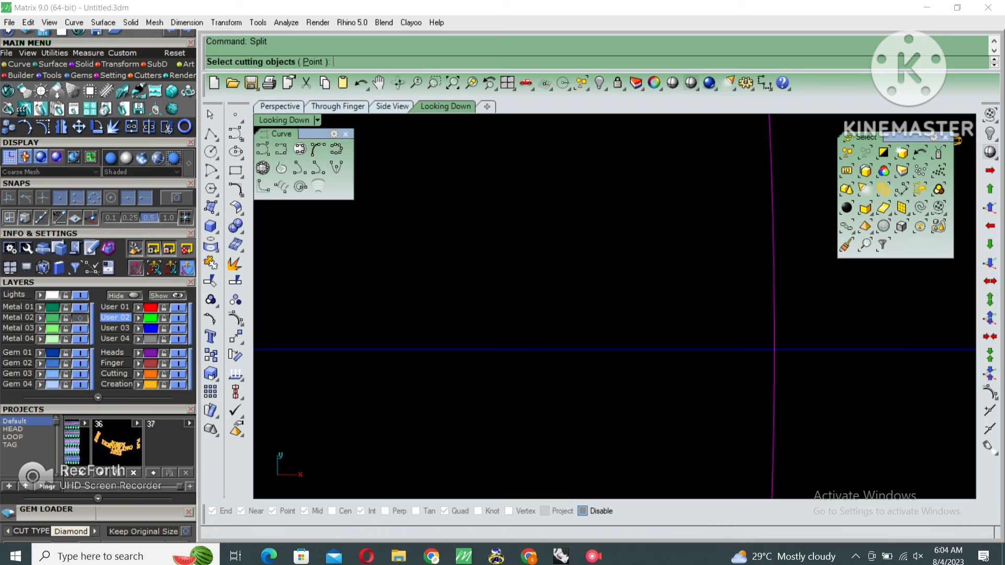
key("Escape")
left_click(774, 380)
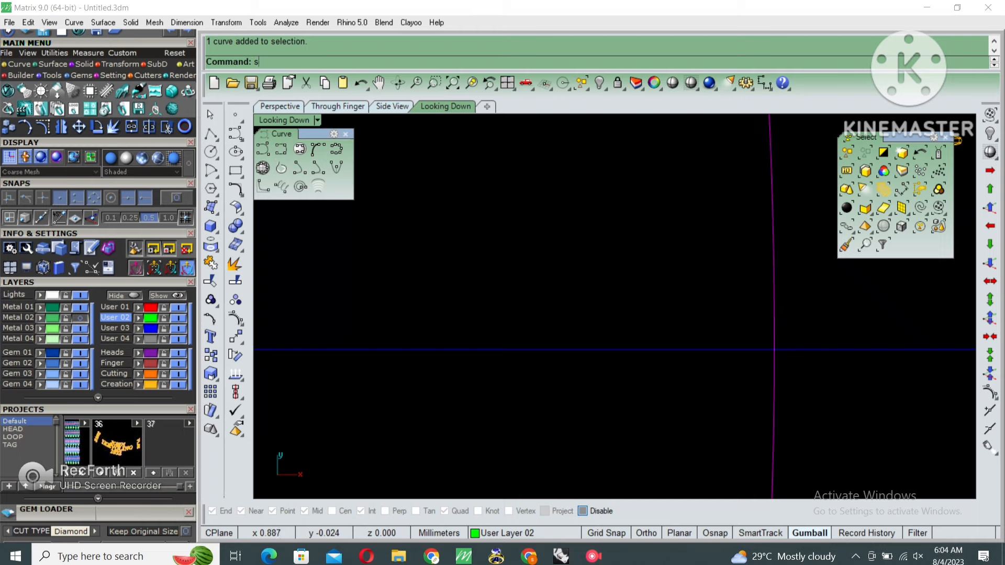
type("plit")
key("Return")
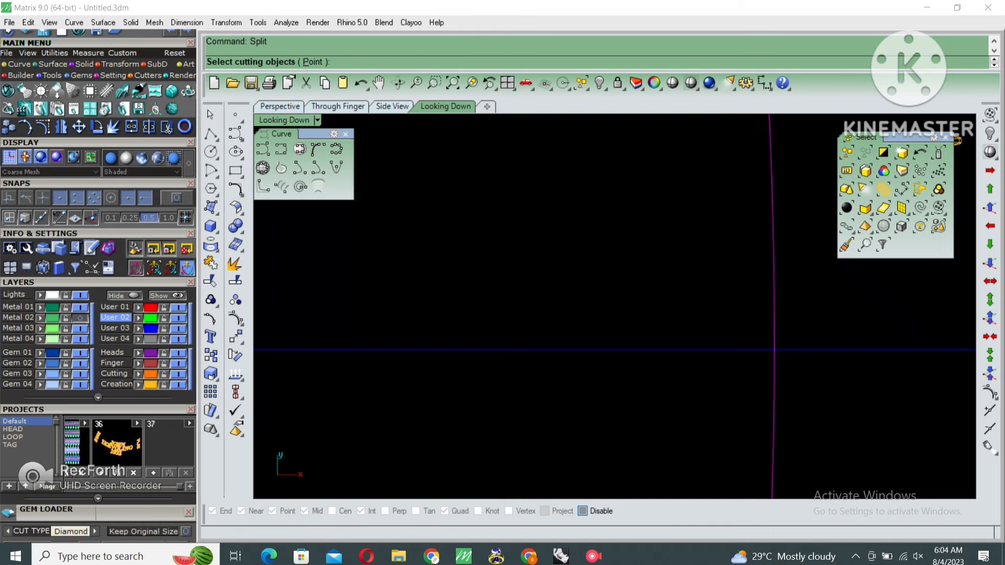
scroll(758, 371, "down", 18)
key("Escape")
Step: Lock the long horizontal centre line
left_click(750, 426)
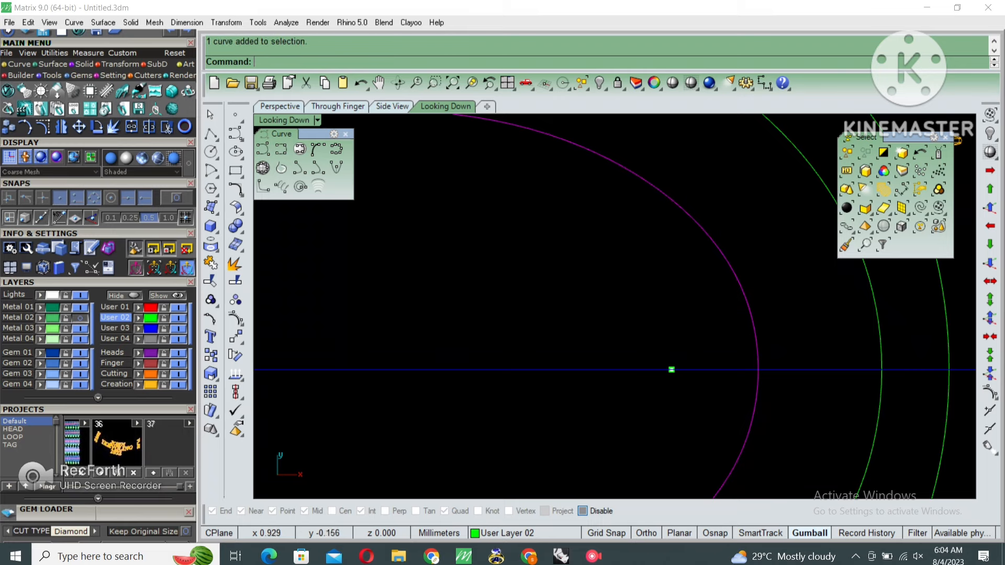
left_click(796, 370)
scroll(775, 367, "down", 4)
key("ctrl+l")
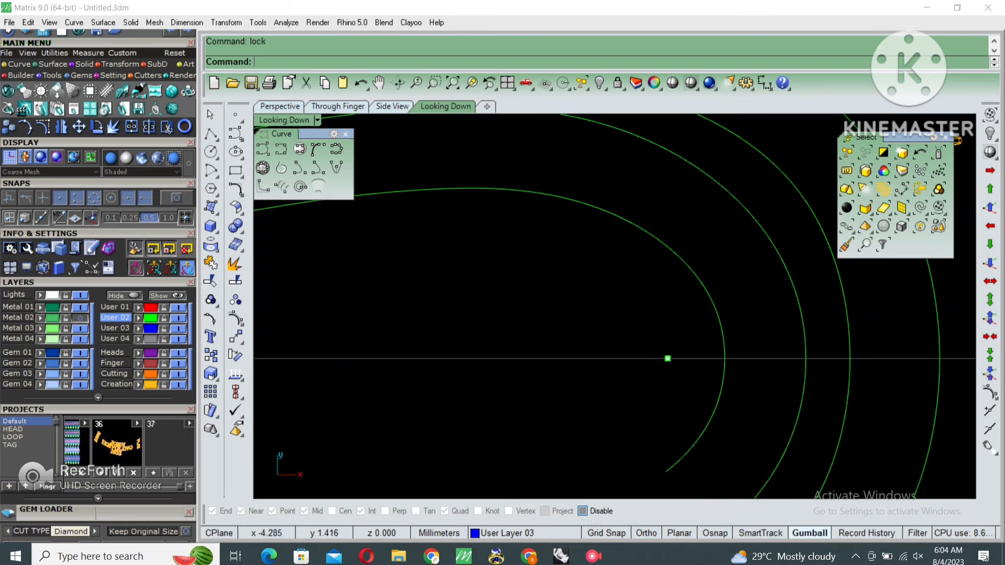
Step: Draw a short horizontal line on the centre line, crossing the innermost curve at its rounded end
left_click(211, 134)
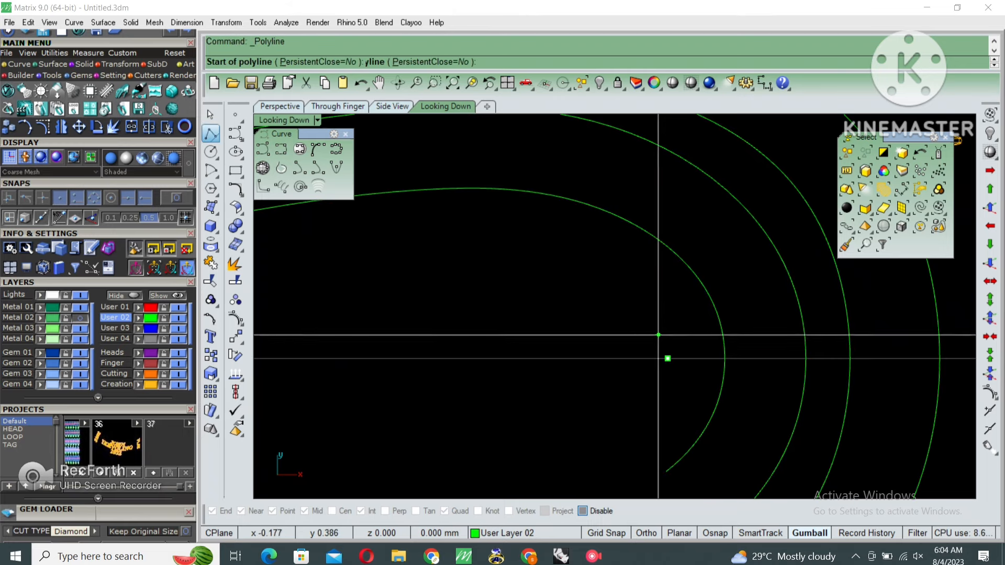
left_click(697, 358)
left_click(758, 359)
right_click(758, 359)
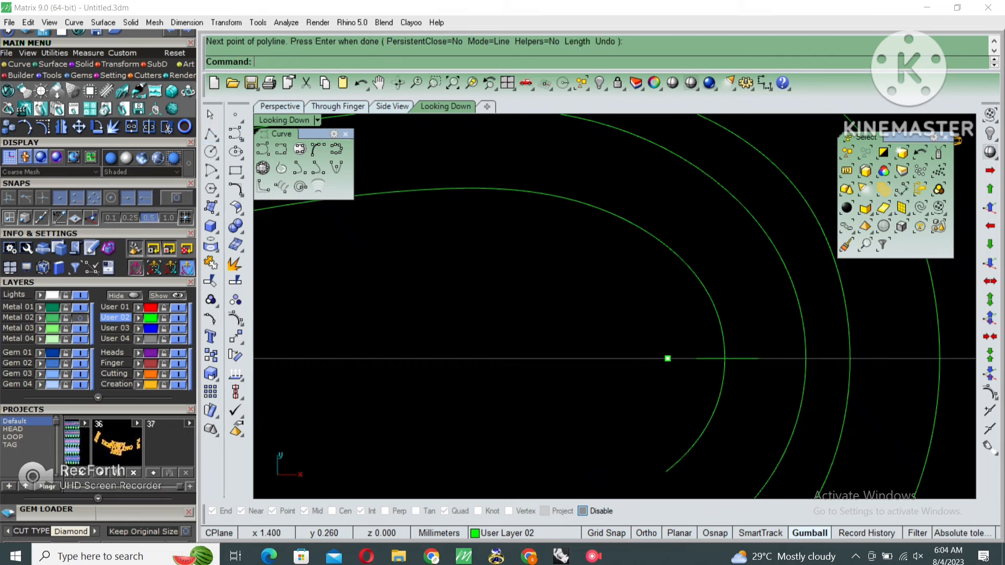
Step: Split the innermost curve with the short line and delete its lower piece, the cutting line and the nearby point
left_click(724, 340)
key("ctrl+shift+s")
left_click_drag(738, 382, 641, 307)
key("Return")
left_click(691, 376)
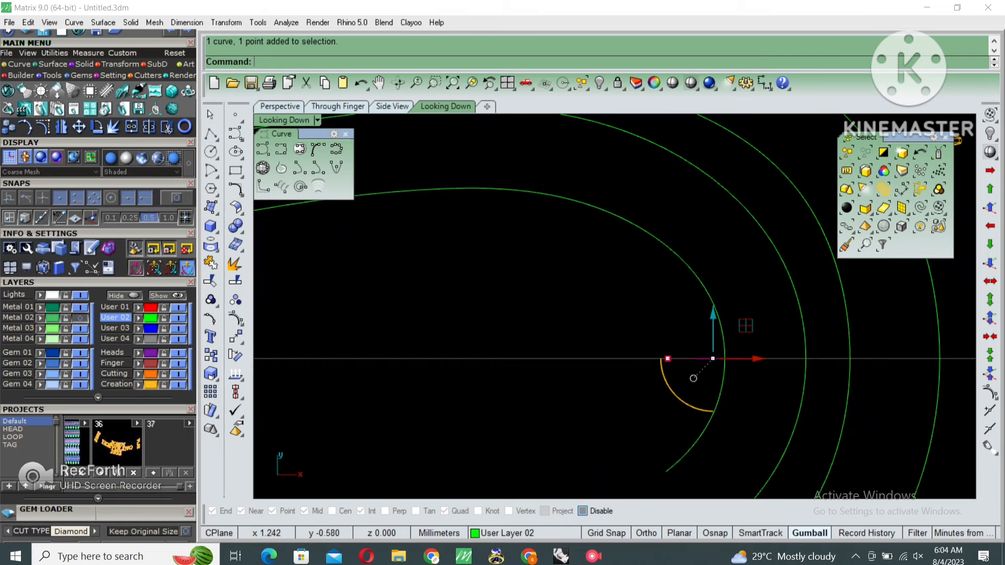
key("Delete")
scroll(691, 375, "down", 3)
Step: Mirror the remaining upper half of the innermost curve across the locked horizontal centre line
left_click(728, 349)
scroll(754, 370, "down", 4)
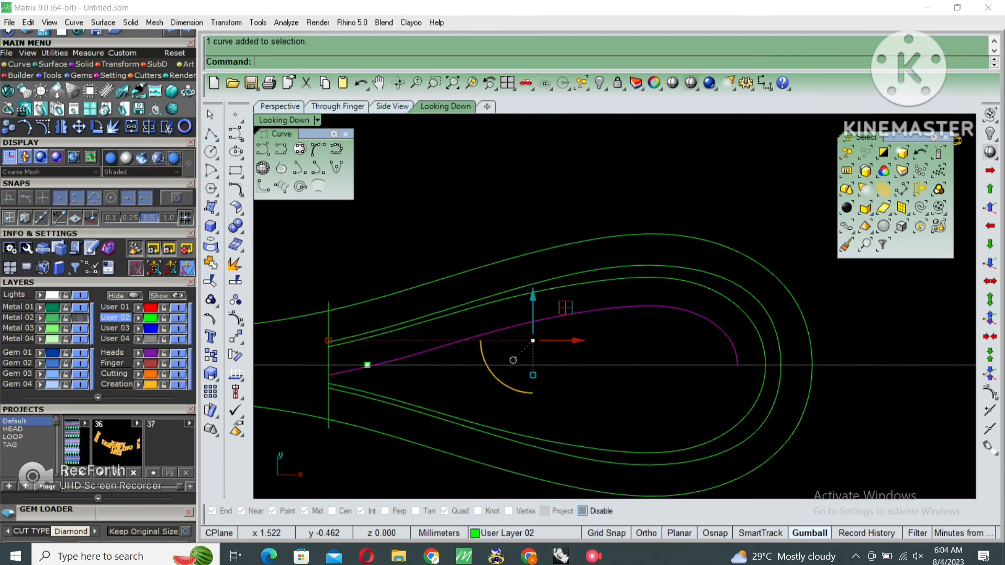
type("Mirror")
key("Return")
left_click(367, 365)
left_click(718, 365)
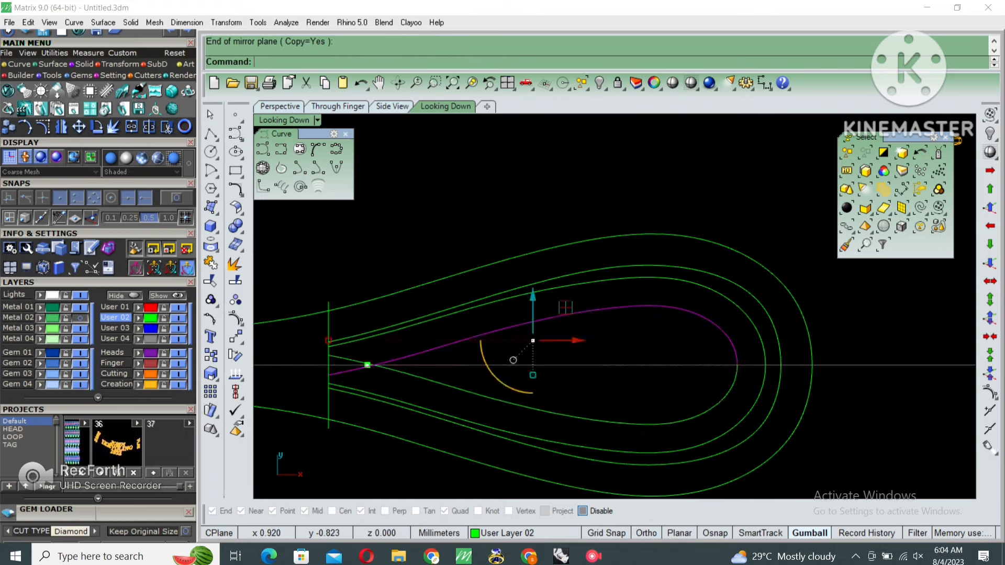
Step: Join the newly mirrored innermost halves, delete their shared control point at the rounded end and hide the points
key("ctrl+j")
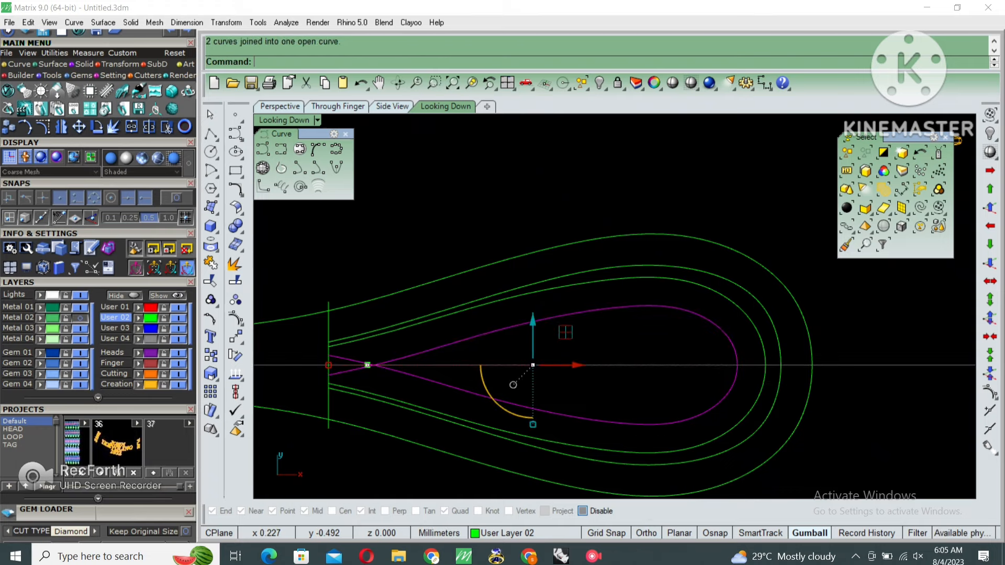
key("F10")
scroll(733, 366, "up", 12)
left_click_drag(698, 374, 779, 334)
key("Delete")
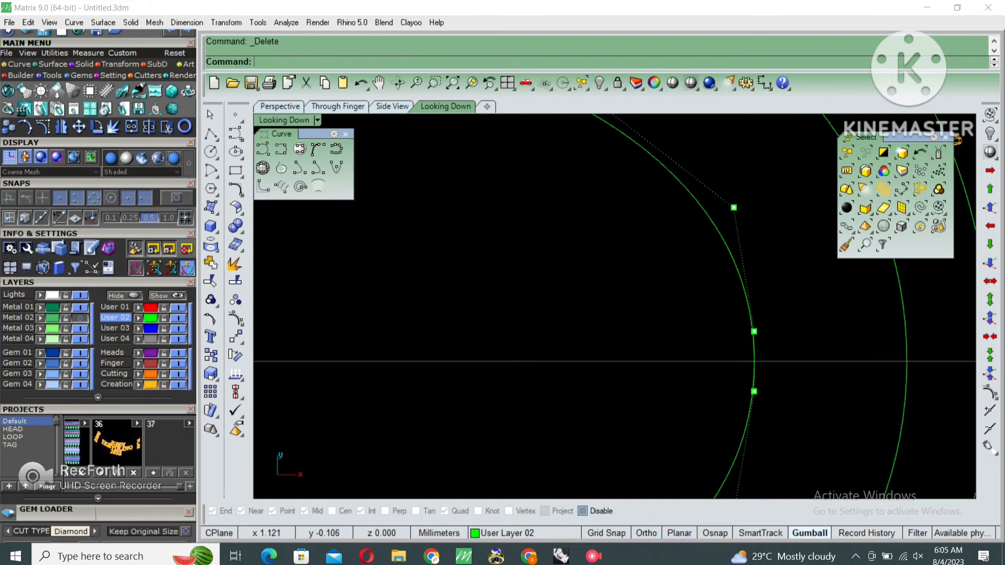
scroll(755, 374, "down", 16)
key("Escape")
Step: Rebuild the second-innermost teardrop curve with 14 points and degree 3, previewing 15 points as a comparison
left_click(710, 317)
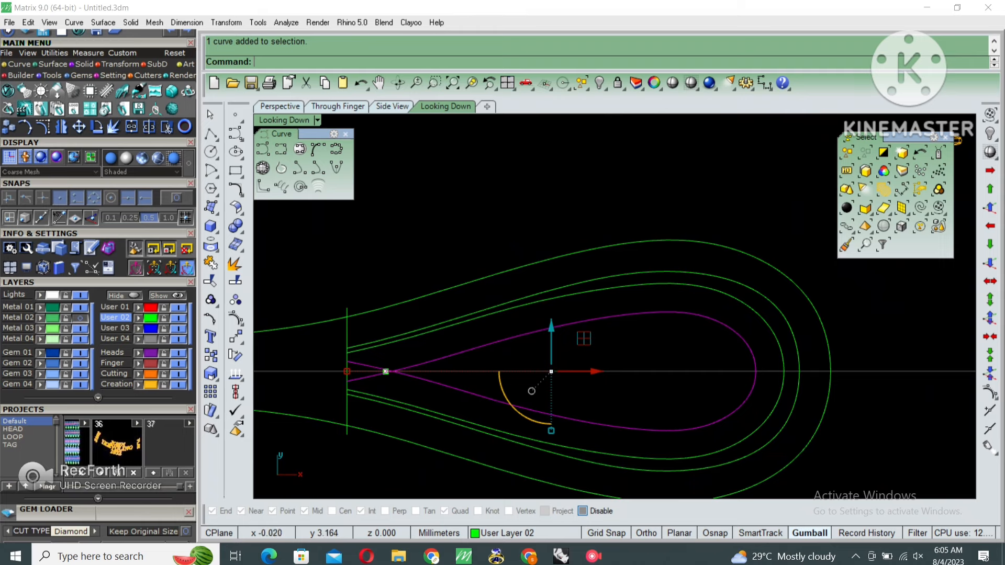
left_click(545, 300)
right_click_drag(564, 346, 522, 330)
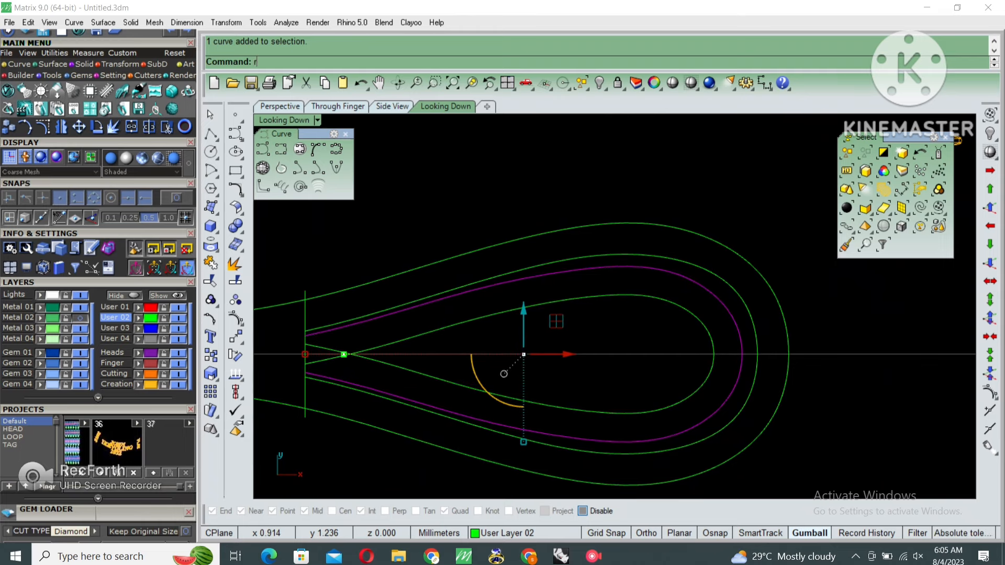
key("ctrl+r")
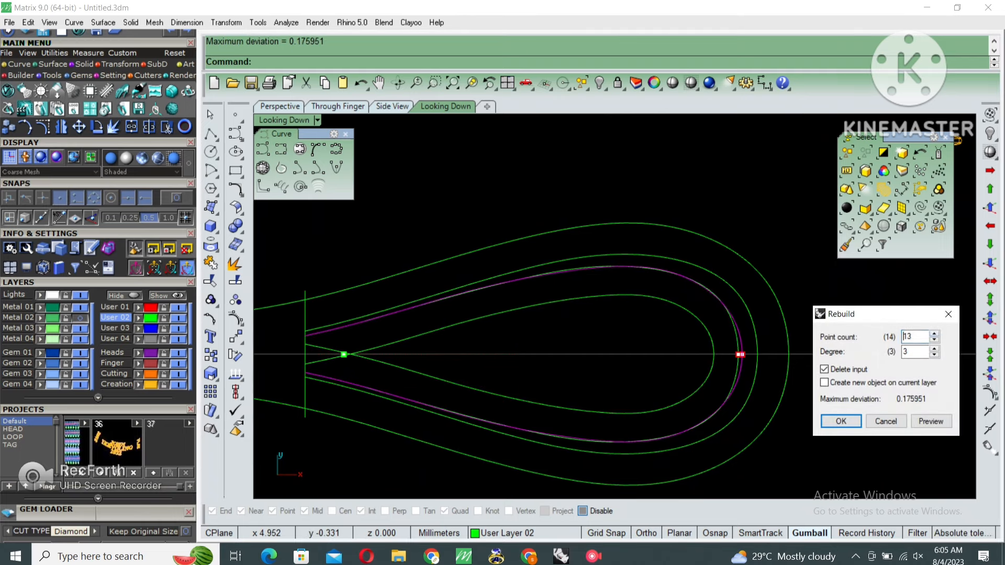
left_click(931, 421)
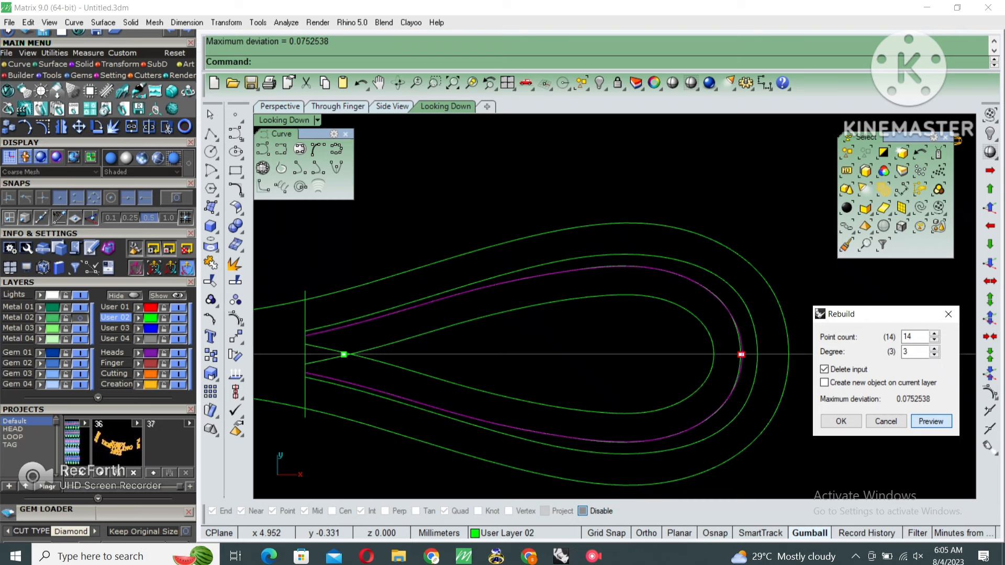
left_click(934, 334)
left_click(931, 421)
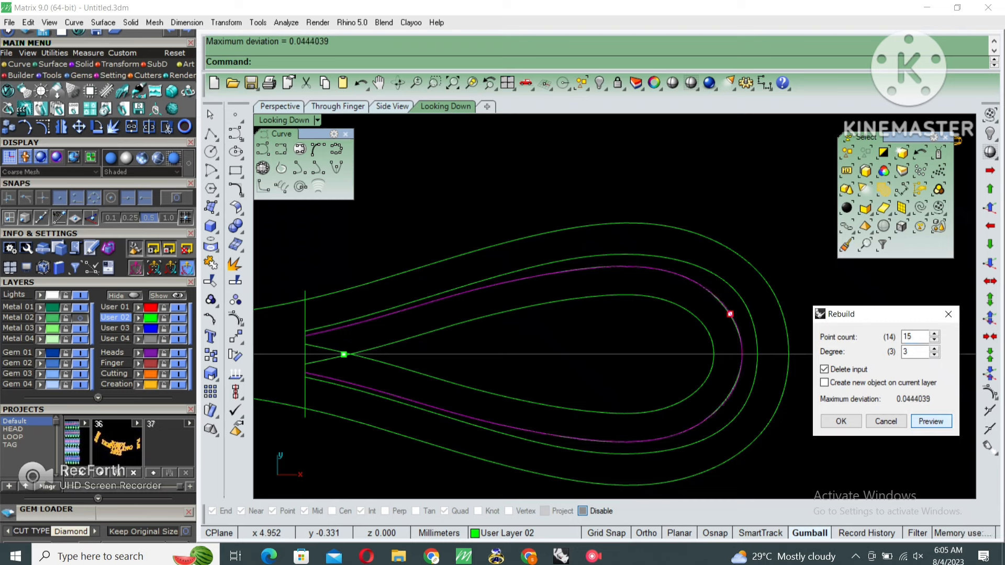
left_click(934, 340)
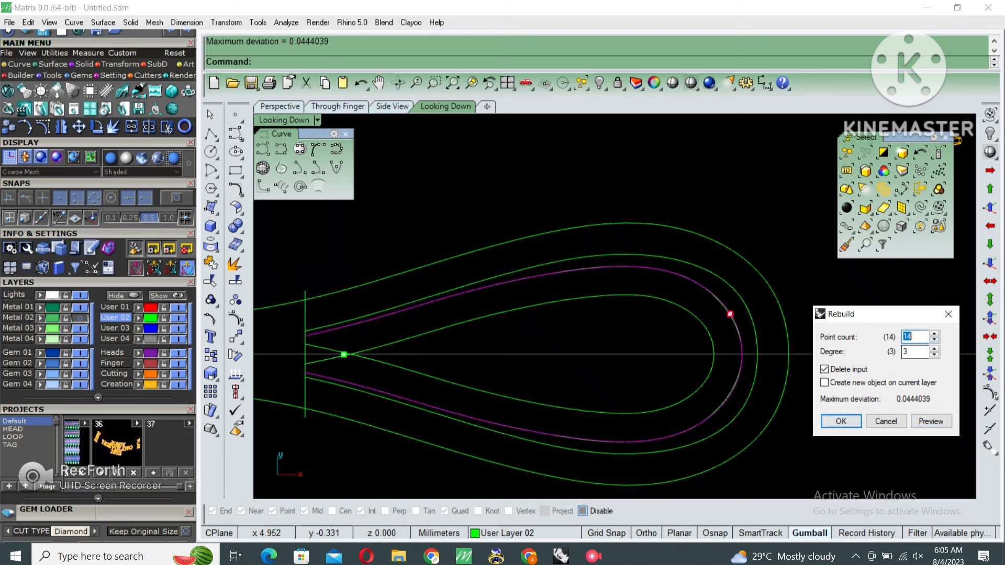
left_click(840, 422)
left_click_drag(716, 339, 685, 327)
key("Return")
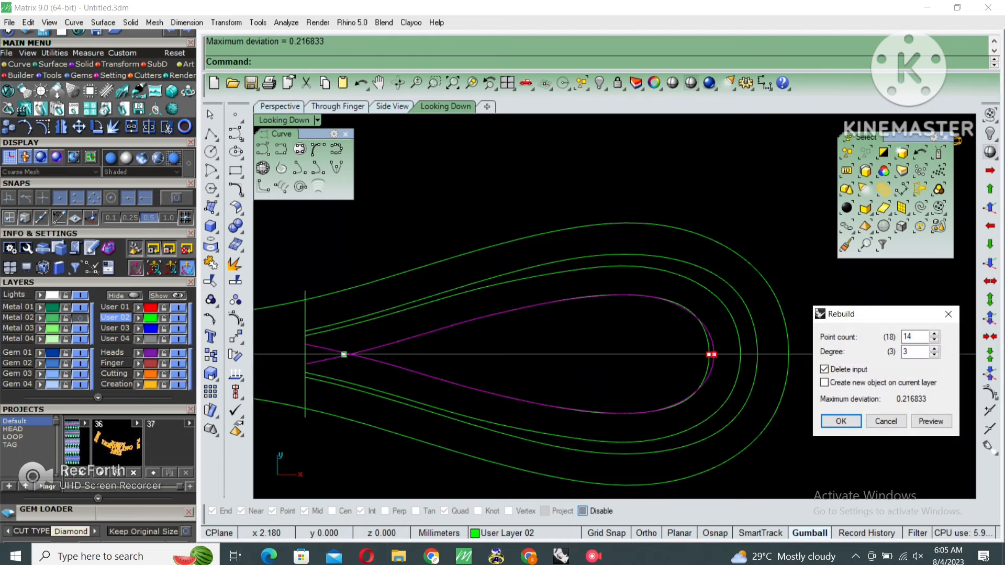
key("Return")
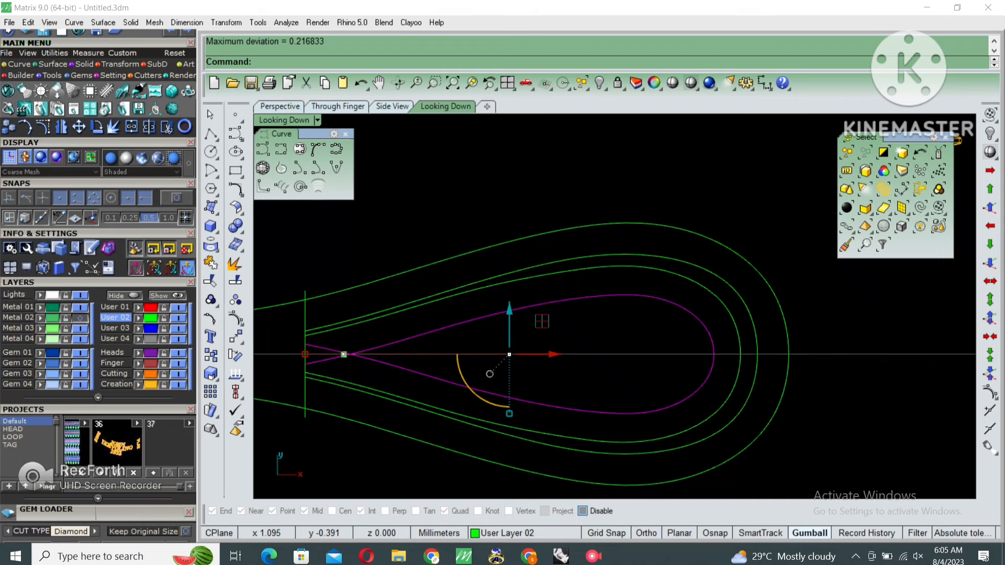
Step: Switch to the Perspective view and select all four nested teardrop curves
scroll(728, 346, "down", 4)
left_click(728, 341)
left_click(736, 318)
left_click(753, 307, "shift")
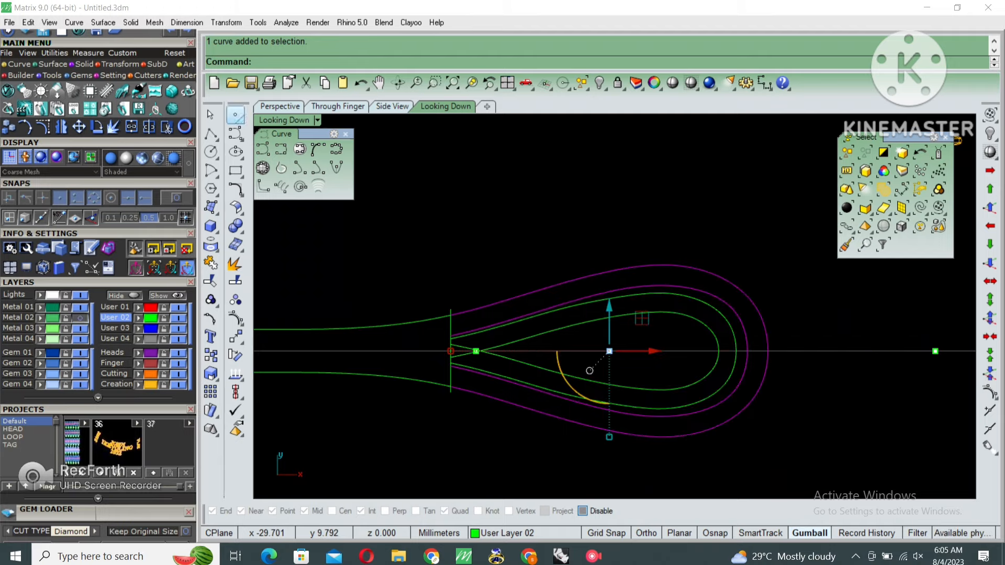
double_click(272, 121)
double_click(640, 120)
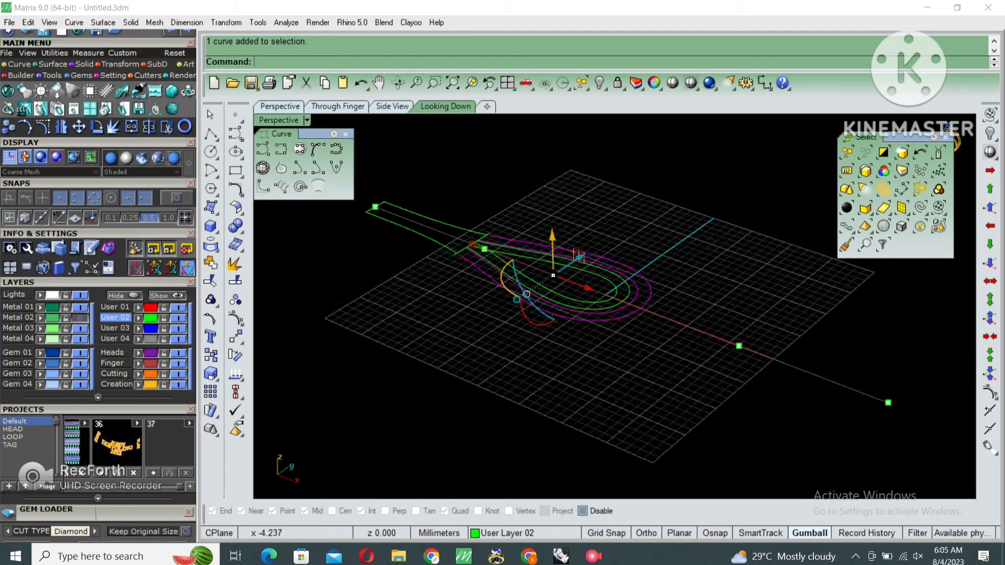
right_click_drag(754, 262, 622, 356)
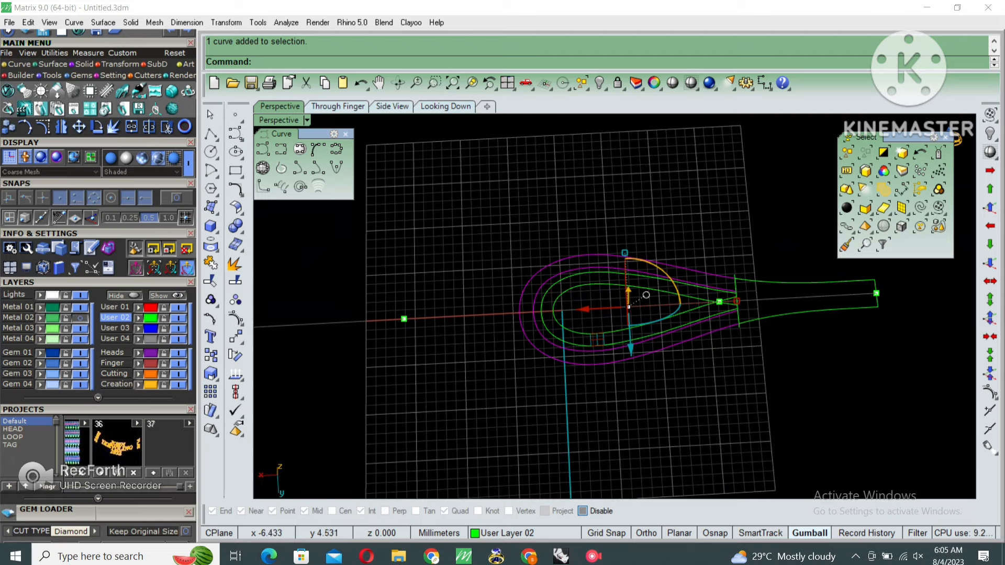
left_click(647, 323, "shift")
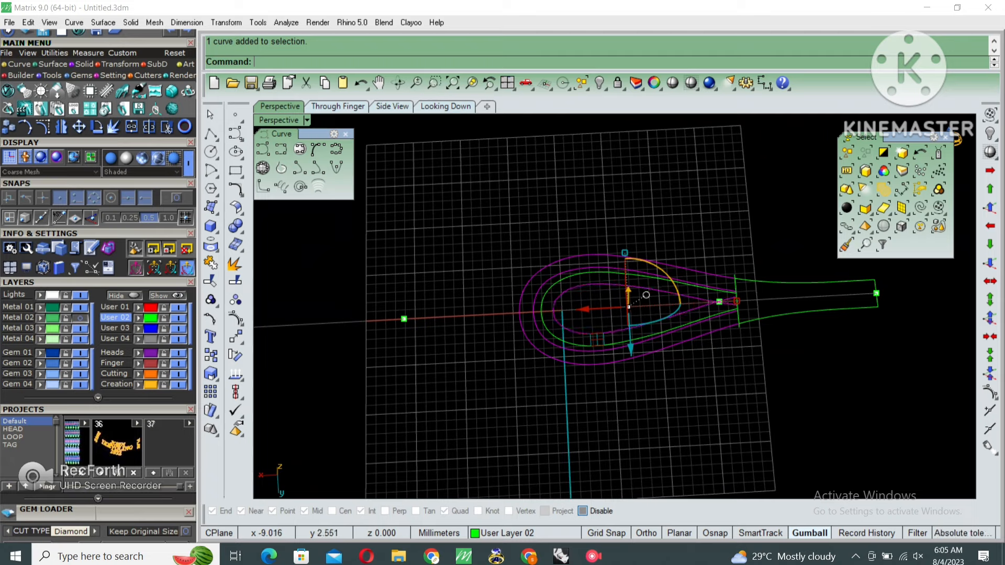
left_click(645, 336, "shift")
Step: Try a rotated copy of the four teardrop curves at 90 degrees about the origin and undo it
key("Return")
type("0")
key("Return")
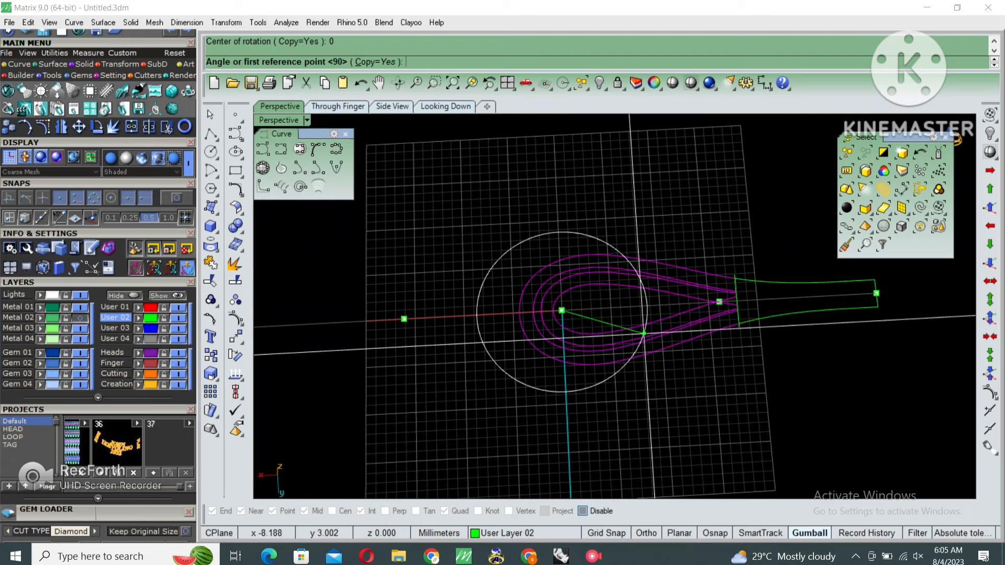
key("Return")
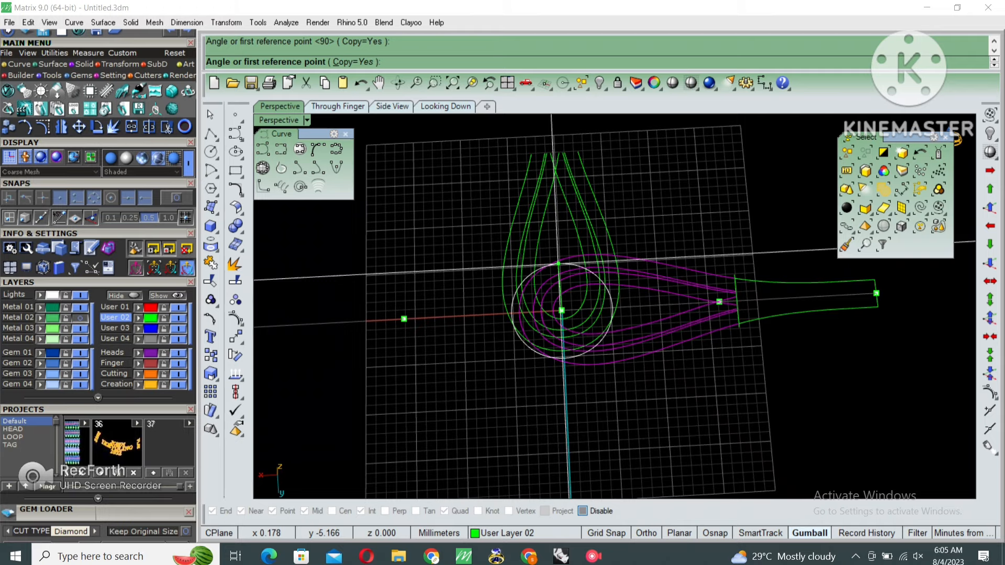
key("Return")
key("ctrl+z")
Step: Make a copy of the four teardrop curves rotated 180 degrees about the origin
key("Return")
type("0")
key("Return")
type("180")
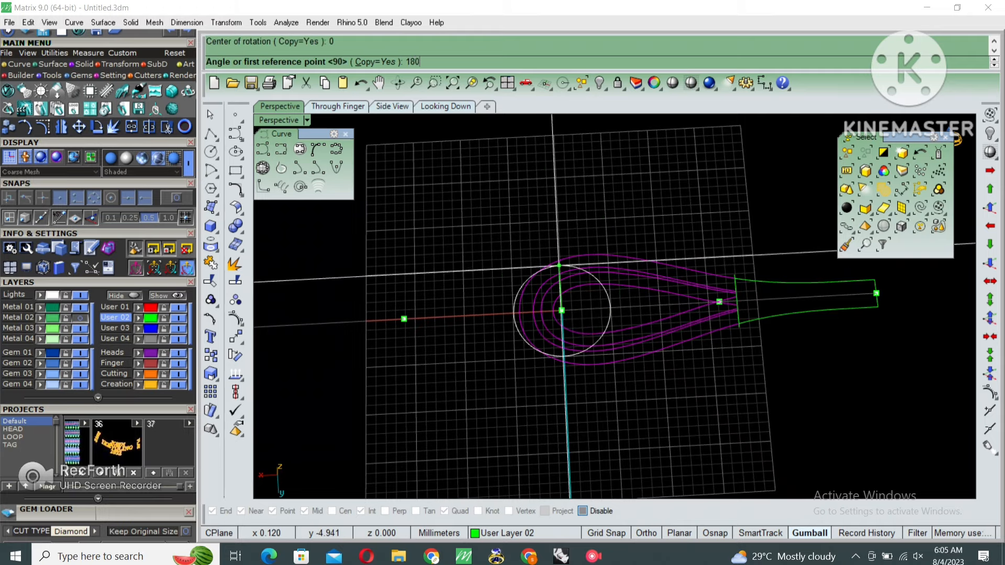
key("Return")
key("Return")
right_click_drag(553, 272, 689, 299)
Step: Copy the two shank edge curves to the opposite side by rotating them 180 degrees about the origin
left_click(467, 340)
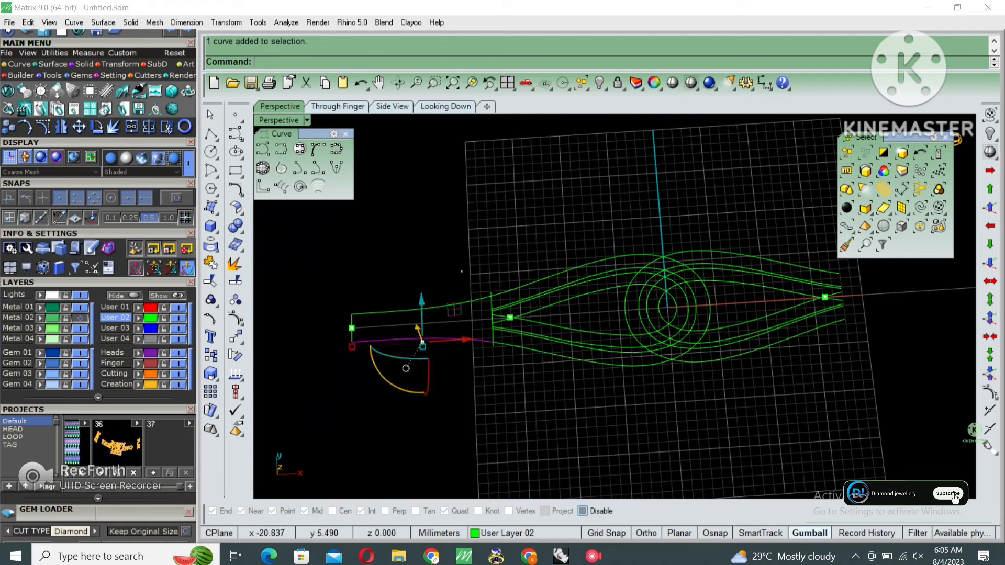
left_click(467, 302, "shift")
key("Return")
type("0")
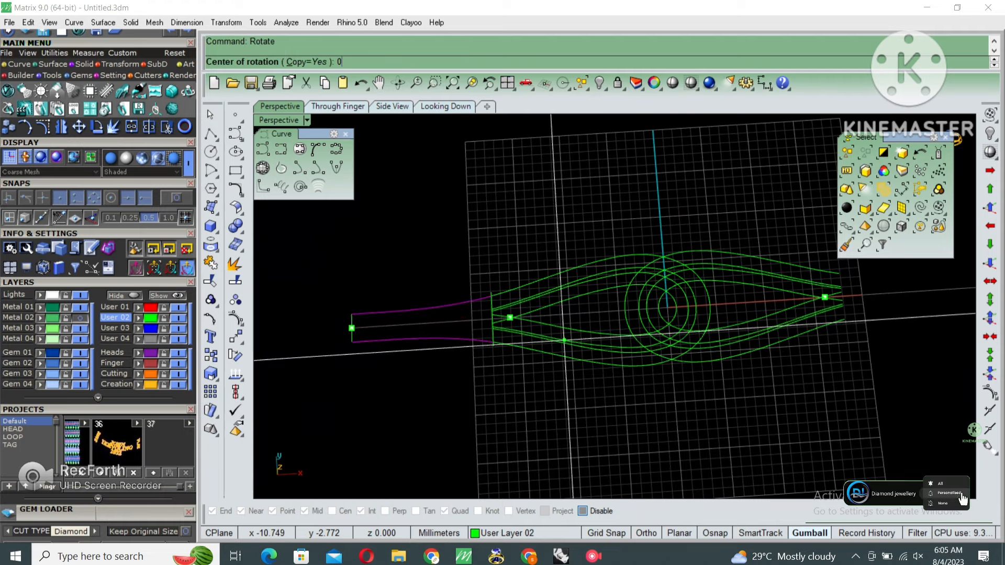
key("Return")
key("Return")
right_click_drag(760, 304, 747, 267, "shift")
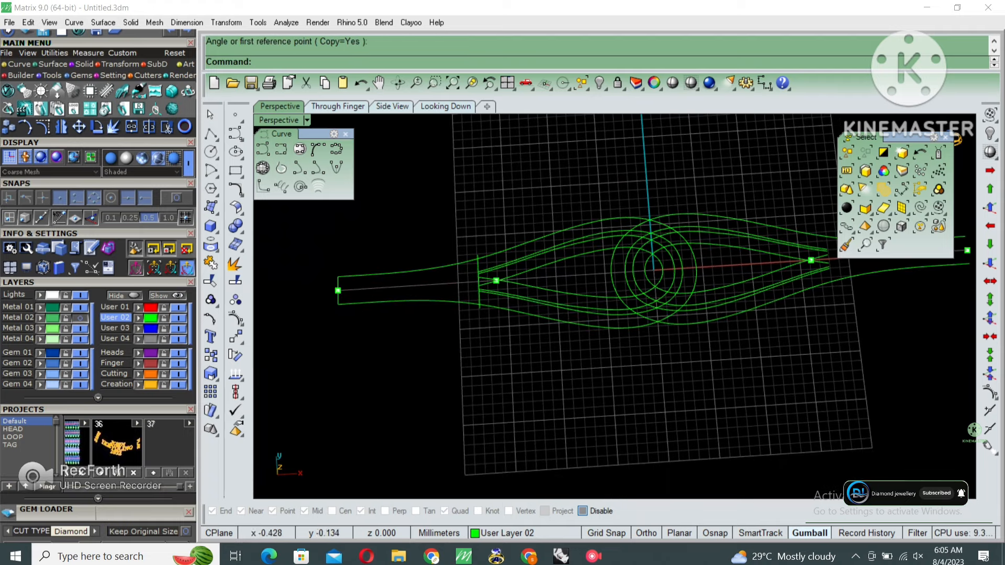
Step: Turn on history recording and lock the four rotated teardrop copies
scroll(631, 236, "up", 3)
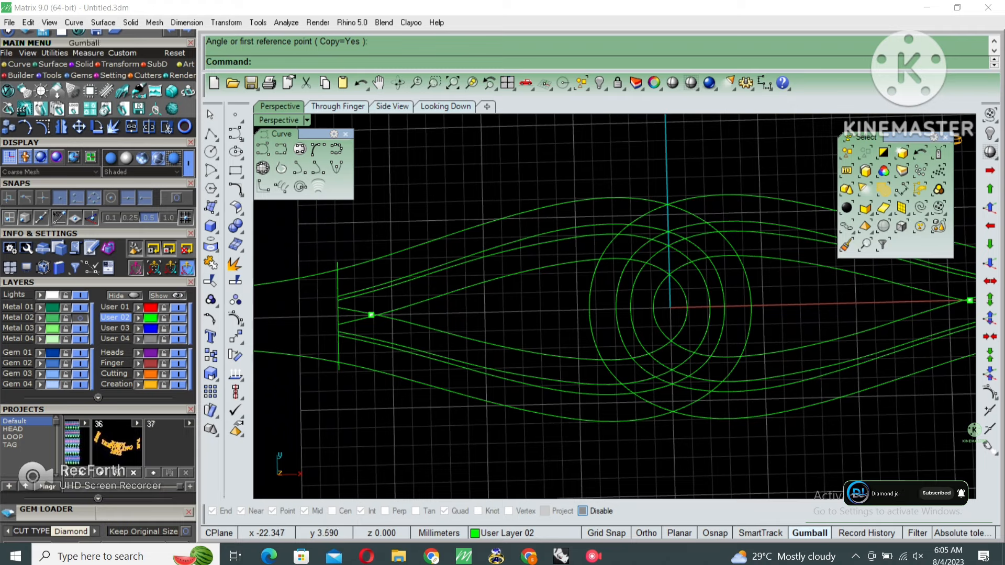
left_click(135, 249)
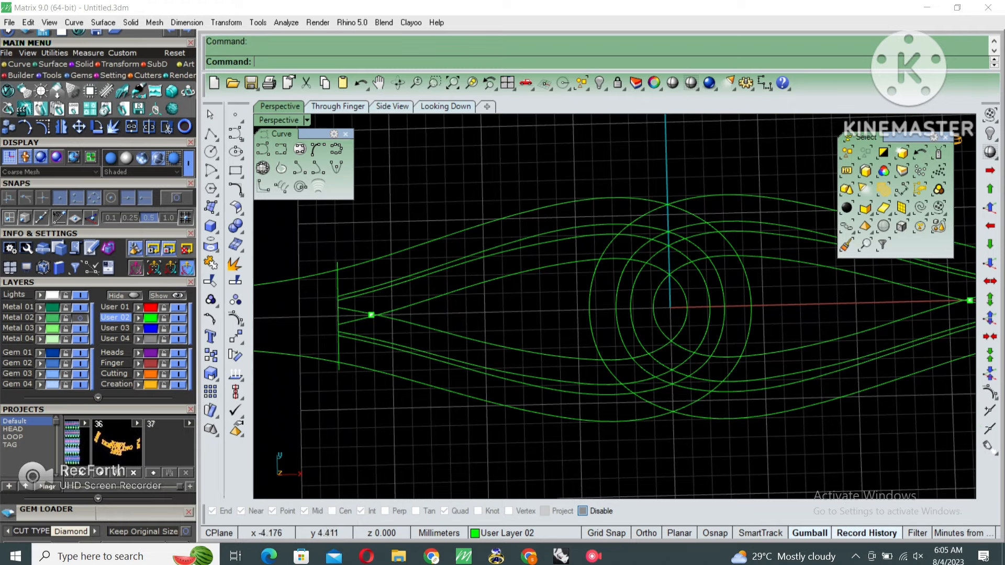
scroll(485, 264, "down", 3)
left_click_drag(708, 191, 704, 190)
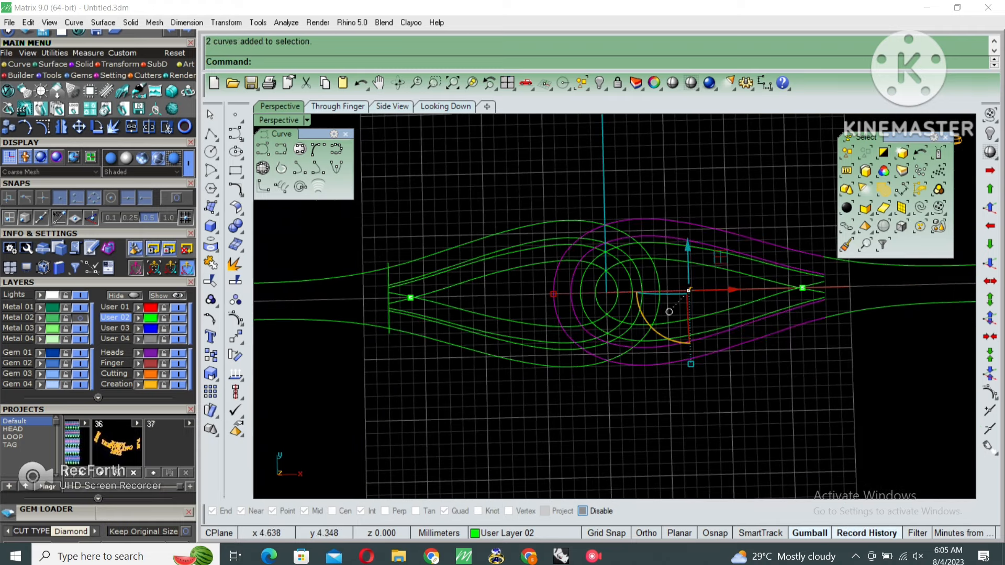
scroll(602, 225, "up", 2)
right_click_drag(614, 242, 658, 245)
key("ctrl+l")
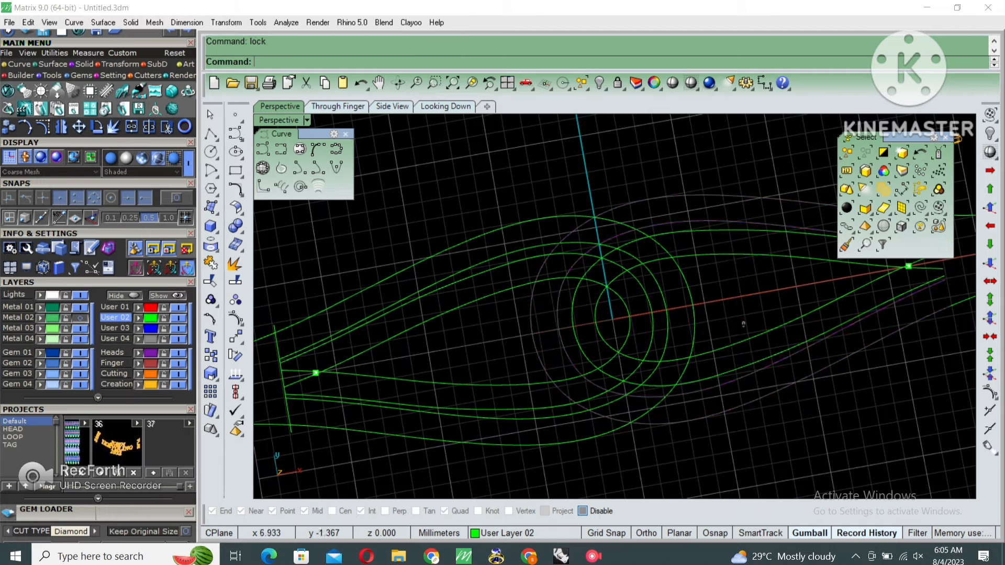
left_click_drag(743, 324, 717, 378)
key("ctrl+l")
Step: Examine the control points of the two outer unlocked teardrop curves around their rounded end, and hide them again
right_click_drag(615, 256, 565, 241)
scroll(635, 291, "up", 4)
left_click(618, 283)
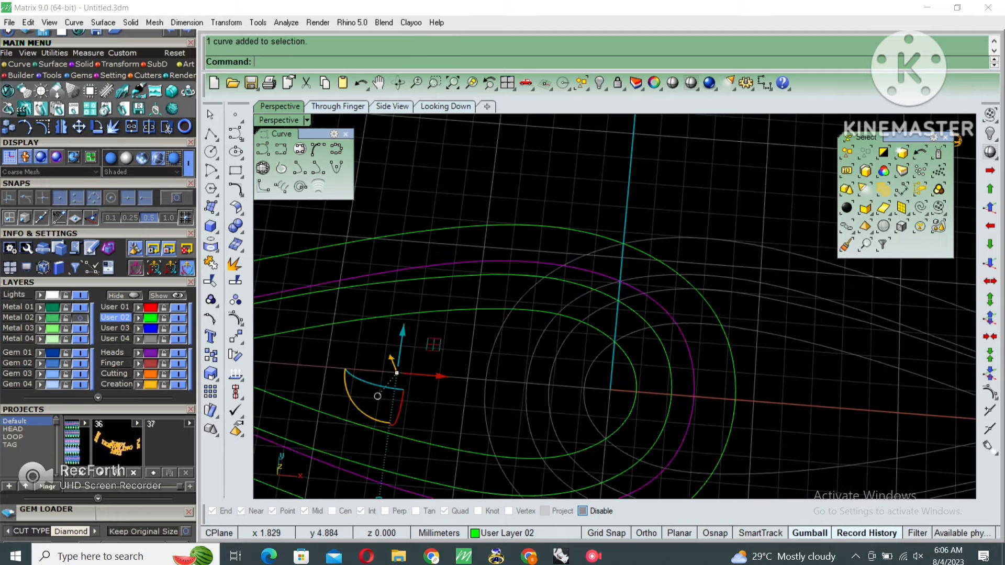
left_click(649, 260, "shift")
key("F10")
right_click_drag(649, 262, 526, 286)
scroll(576, 293, "down", 3)
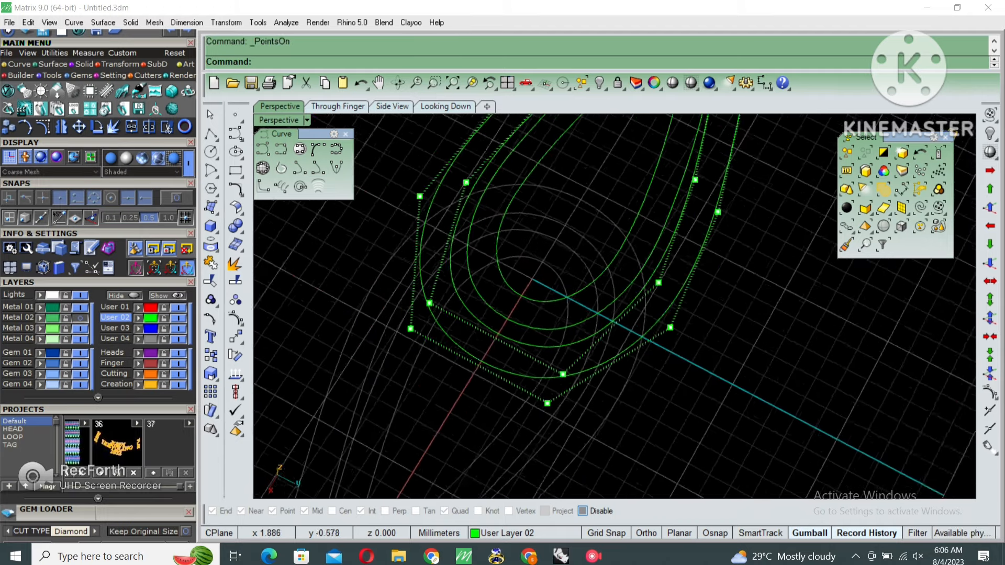
right_click_drag(623, 295, 553, 315)
key("Escape")
Step: Rebuild the two outer unlocked teardrop curves with 18 points and degree 3
left_click(717, 343)
left_click(719, 369, "shift")
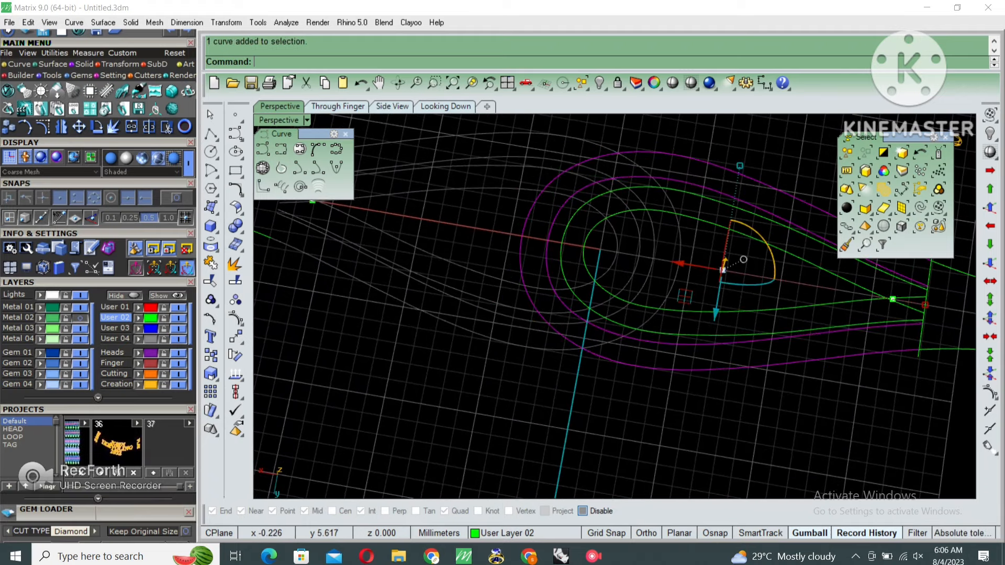
right_click_drag(728, 386, 649, 386, "shift")
scroll(649, 386, "down", 2)
type("ebuild")
key("Return")
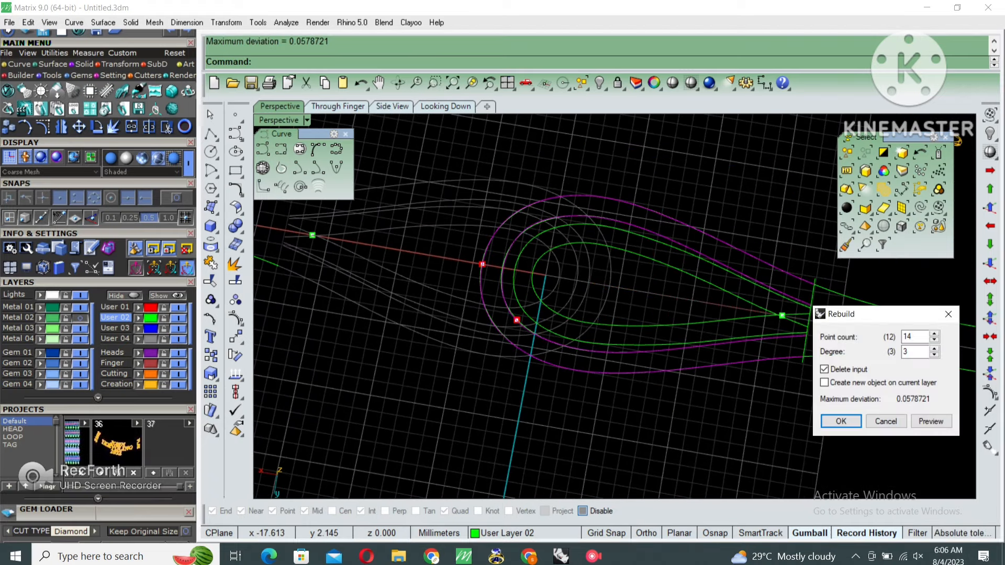
left_click(931, 421)
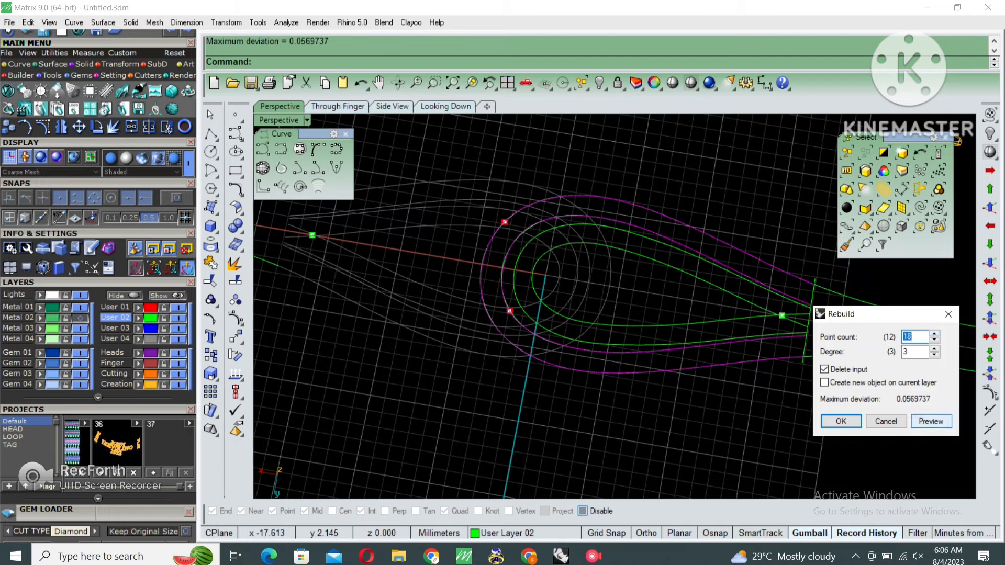
left_click(841, 422)
Step: Show the control points of the two outer curves and lower four points near the crossing on the positive Y side
right_click_drag(565, 341, 612, 363)
key("F10")
scroll(657, 342, "up", 2)
scroll(623, 340, "up", 2)
left_click_drag(560, 337, 684, 392)
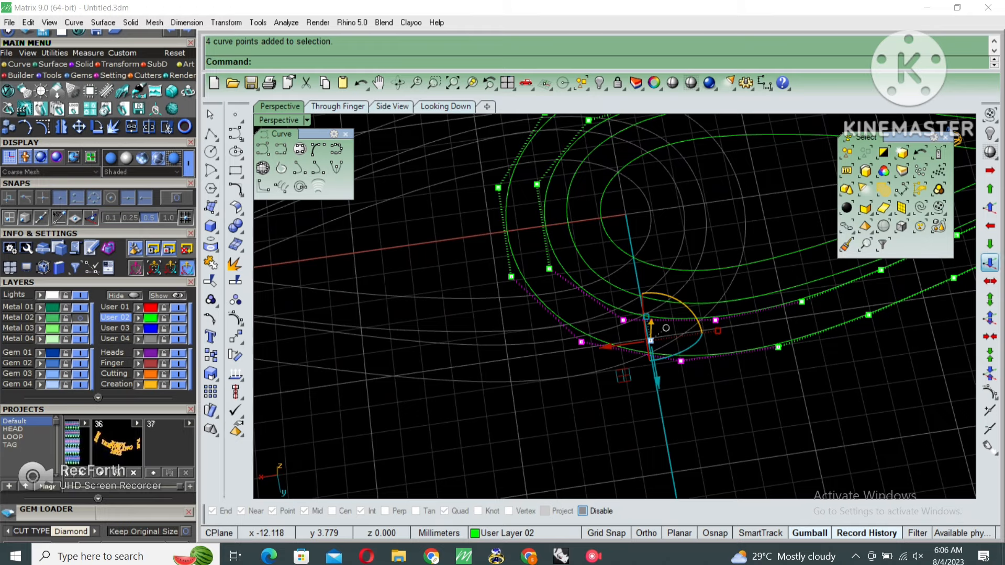
mouse_move(666, 328)
right_mouse_down()
mouse_move(664, 352)
mouse_move(743, 361)
mouse_move(804, 336)
mouse_move(770, 240)
mouse_move(725, 287)
mouse_move(780, 287)
mouse_move(747, 275)
mouse_move(738, 259)
mouse_move(497, 330)
mouse_move(562, 362)
mouse_move(594, 393)
mouse_move(655, 340)
right_mouse_up()
key("Page_Up")
Step: Raise the four matching control points on the negative Y side of the two outer curves by three nudges
left_click_drag(403, 343, 538, 445)
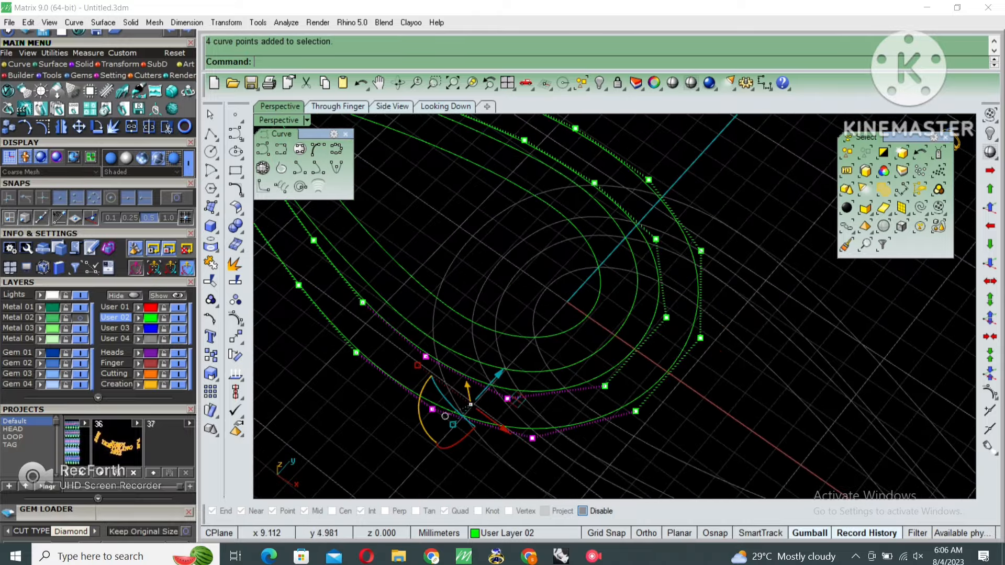
left_click(990, 208)
right_click_drag(586, 377, 502, 251)
right_click(615, 301)
right_click(615, 302)
right_click_drag(444, 345, 539, 371)
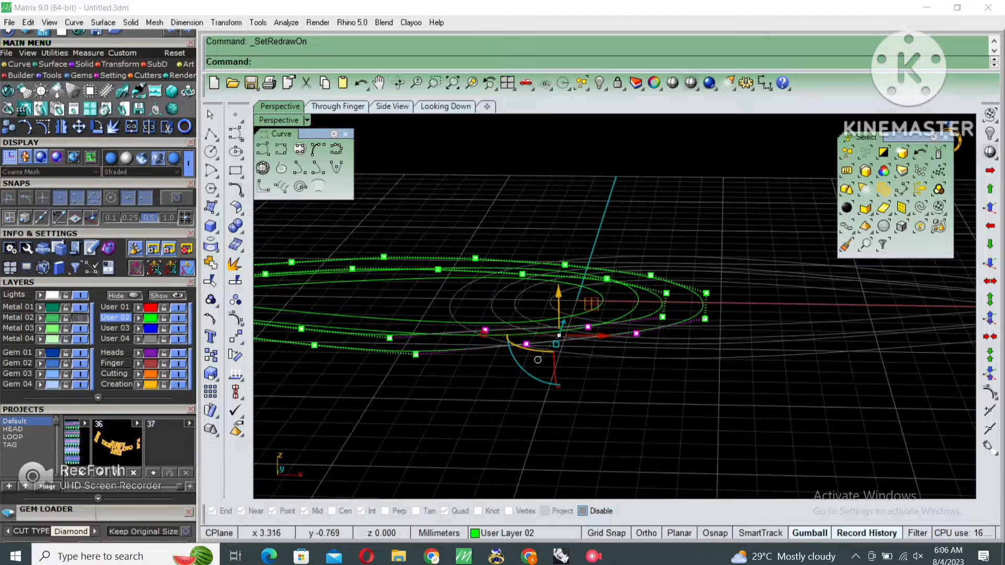
Step: Raise the next pair of control points on the negative Y side by smaller steps and hide the points
right_click_drag(455, 398, 592, 419, "shift")
left_click_drag(472, 324, 562, 393)
right_click(560, 390)
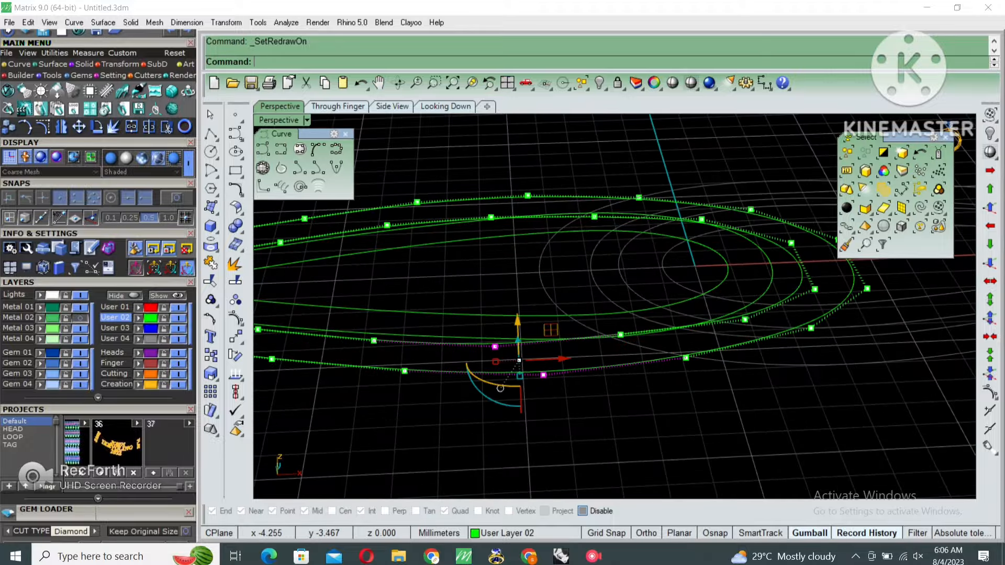
right_click_drag(560, 390, 565, 335)
right_click_drag(502, 318, 666, 298)
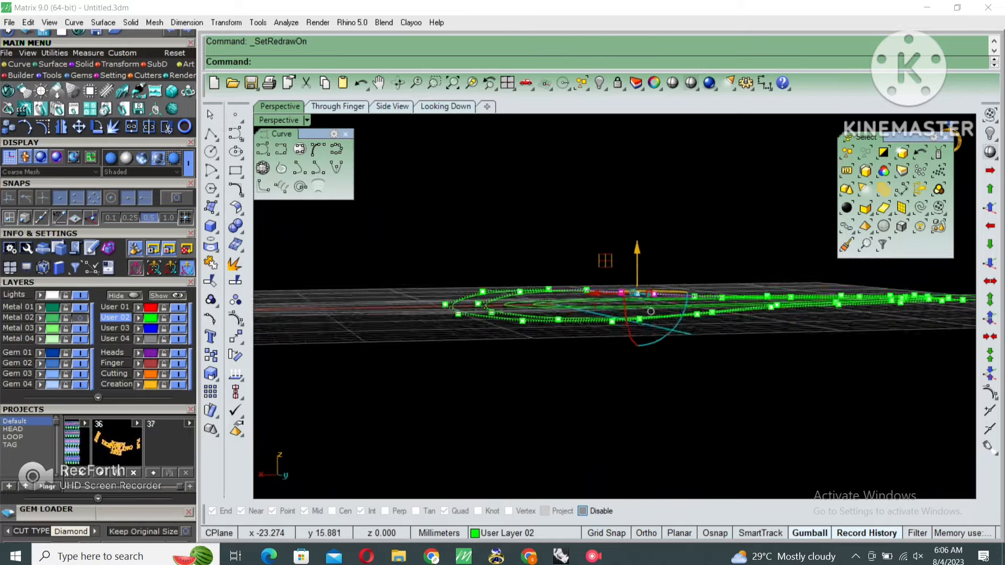
right_click_drag(555, 324, 524, 348)
scroll(592, 364, "up", 4)
key("Escape")
key("Escape")
right_click_drag(629, 337, 597, 386)
scroll(597, 386, "up", 2)
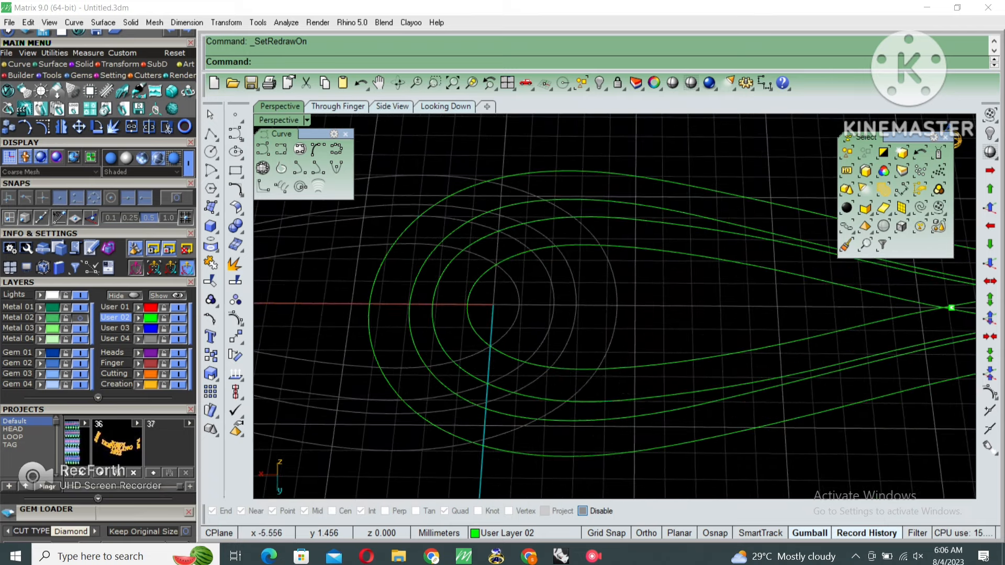
left_click_drag(652, 340, 617, 398)
right_click_drag(597, 356, 553, 348, "shift")
key("Return")
key("Return")
key("F10")
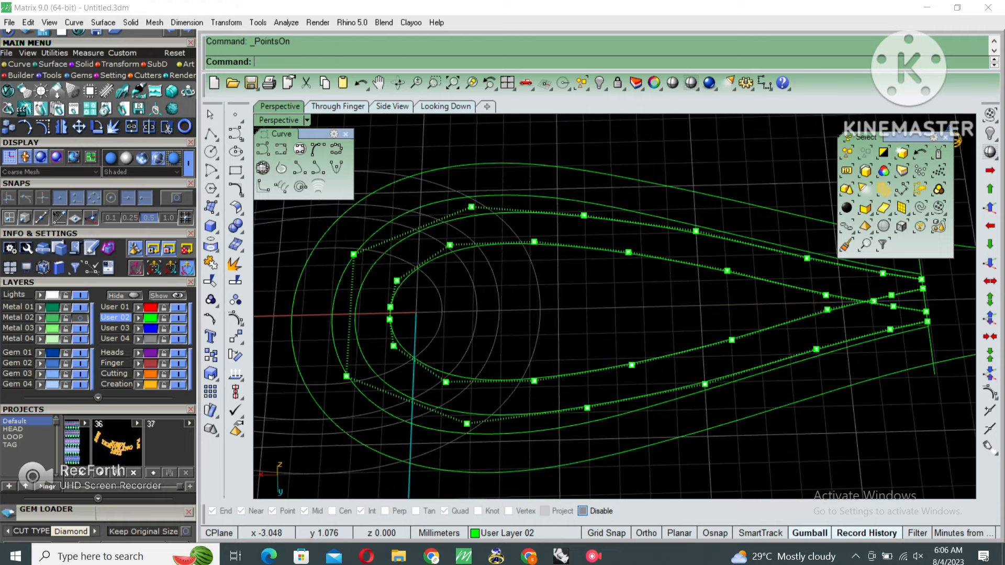
right_click_drag(502, 341, 497, 365)
key("Escape")
Step: Rebuild the two inner teardrop curves with 18 points and degree 3
left_click(479, 423)
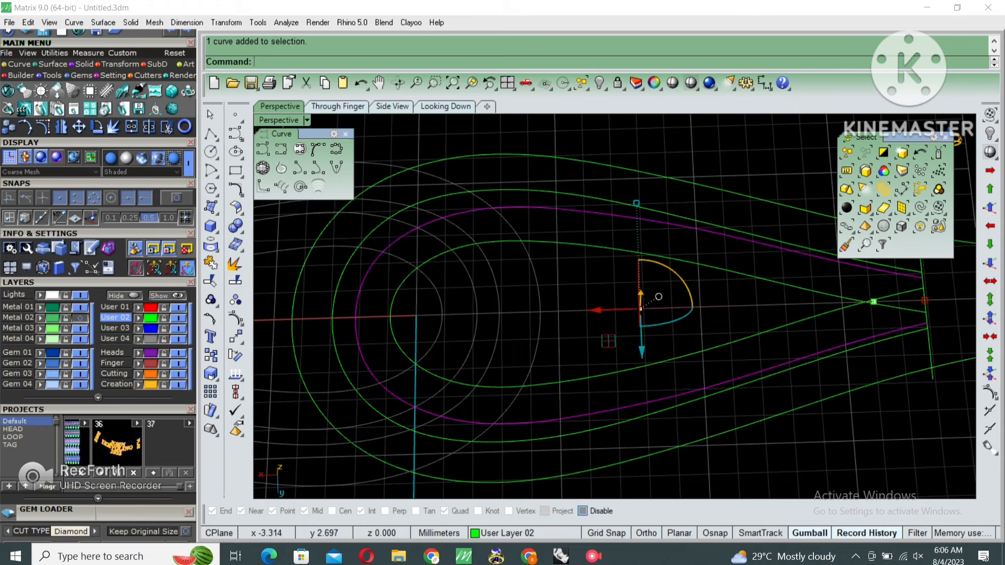
left_click(517, 386, "shift")
type("rebuild")
key("Return")
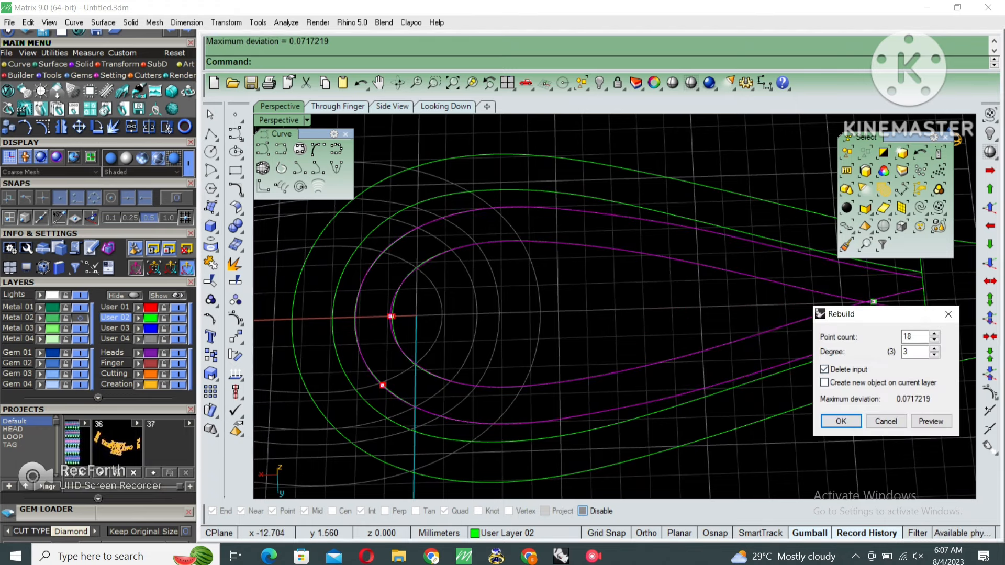
left_click(841, 422)
Step: Show the control points of the two inner curves and lower the four points at their rounded end by repeated nudges
scroll(644, 301, "down", 4)
right_click_drag(639, 305, 668, 293)
right_click_drag(586, 392, 603, 350, "shift")
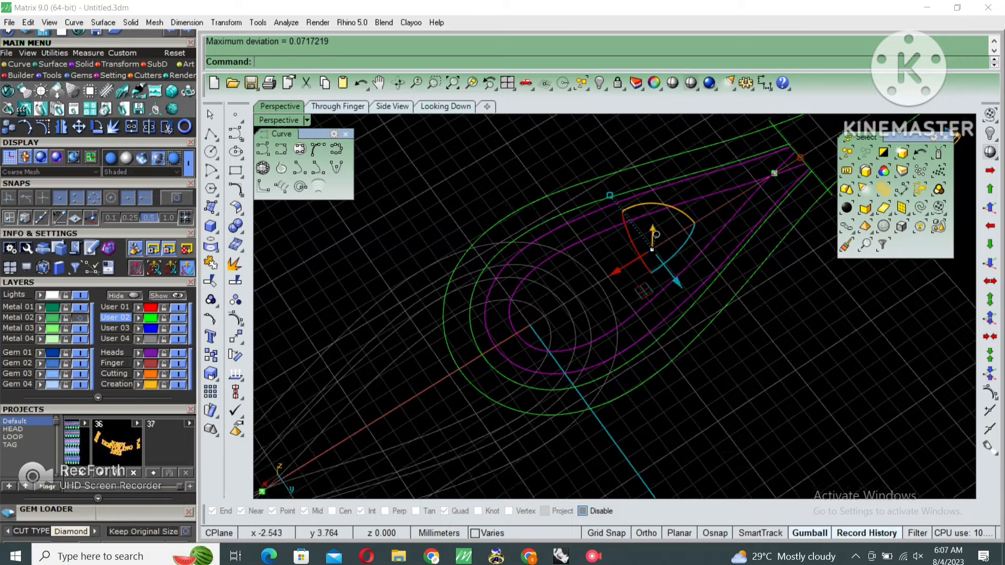
scroll(656, 235, "up", 4)
right_click_drag(623, 309, 649, 267)
key("F10")
scroll(584, 293, "down", 4)
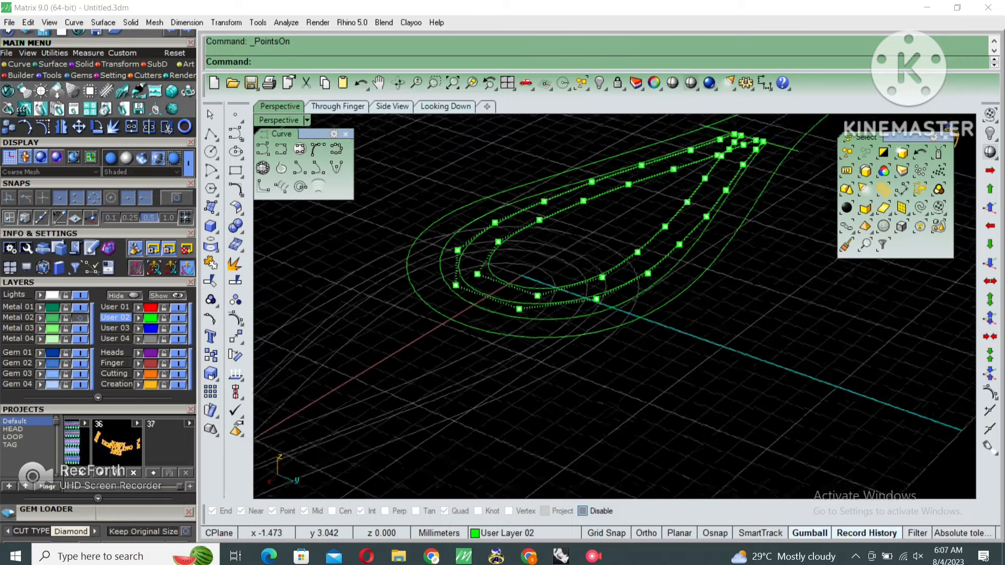
scroll(554, 293, "up", 5)
left_click_drag(528, 421, 589, 277)
left_click_drag(444, 391, 560, 295, "shift")
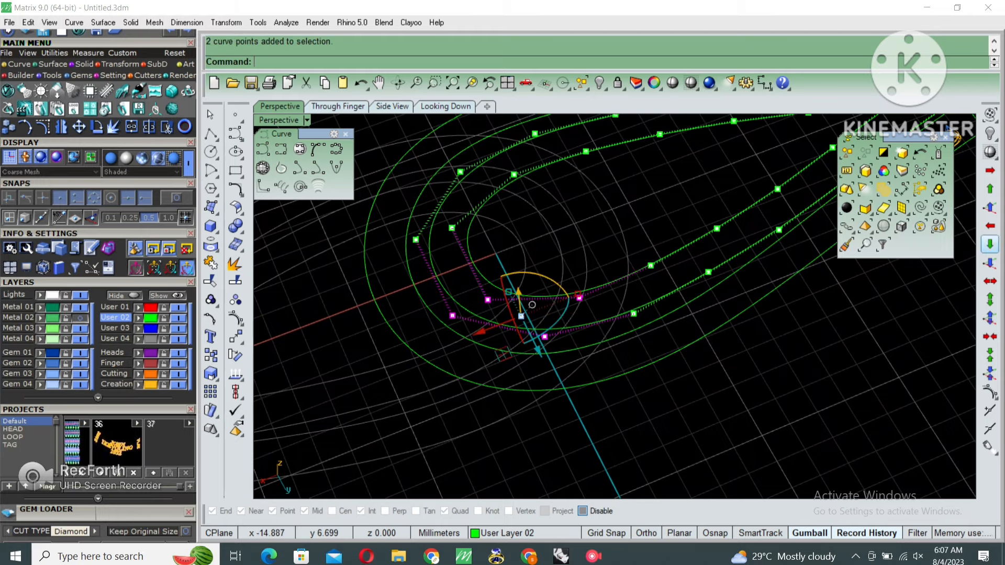
left_click(990, 263)
right_click_drag(645, 390, 642, 344)
right_click(645, 344)
right_click(659, 340)
right_click(679, 345)
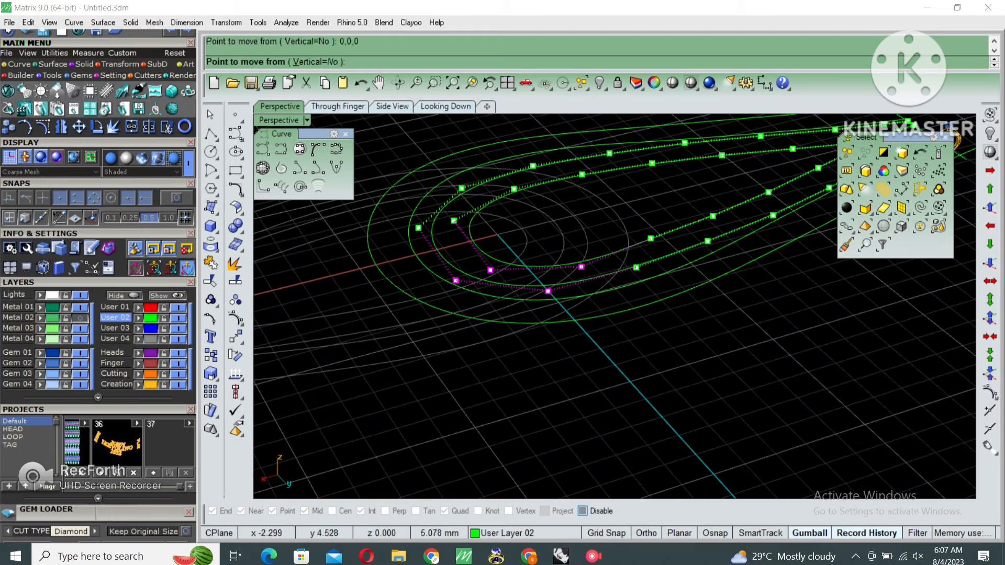
Step: Lower the next two pairs of control points along the positive Y side of the inner curves by one nudge each
right_click_drag(628, 275, 611, 291)
scroll(611, 292, "up", 4)
left_click_drag(582, 400, 684, 214)
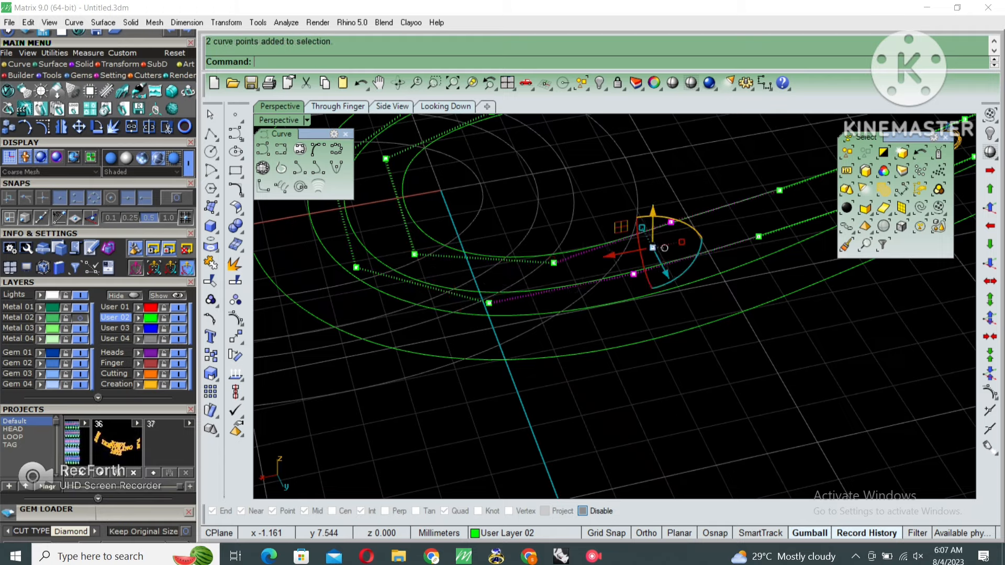
right_click(677, 222)
right_click_drag(675, 223, 630, 215)
left_click_drag(668, 333, 746, 169)
right_click(747, 171)
right_click_drag(747, 170, 654, 209)
Step: Nudge three further pairs of control points on the two inner curves, one 0.1 step per pair
left_click_drag(528, 230, 675, 180)
right_click_drag(629, 204, 589, 309)
right_click(576, 260)
left_click_drag(604, 351, 705, 210)
right_click(705, 211)
right_click_drag(705, 210, 806, 175)
right_click_drag(513, 199, 471, 282)
left_click_drag(446, 348, 566, 199)
right_click(565, 199)
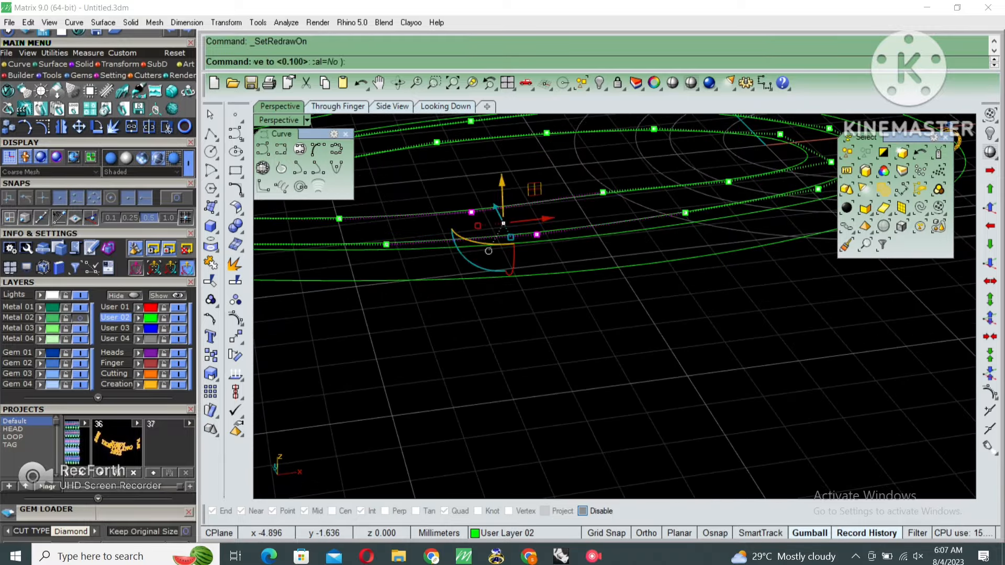
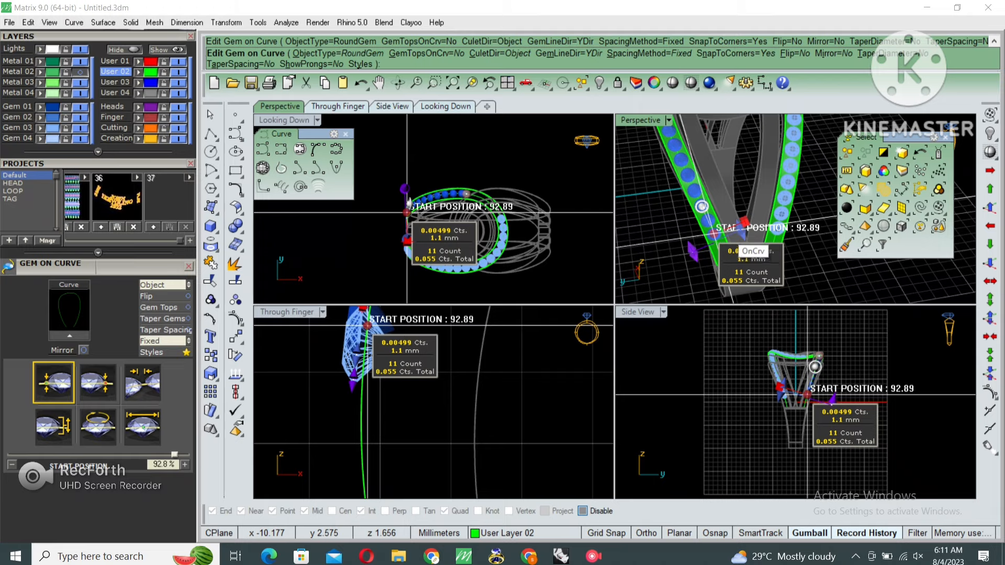
Step: Set the start position of the 1.1 mm gem row to about 93.5% and finish placing the gems on the curve
left_click_drag(715, 233, 717, 238)
scroll(692, 259, "down", 7)
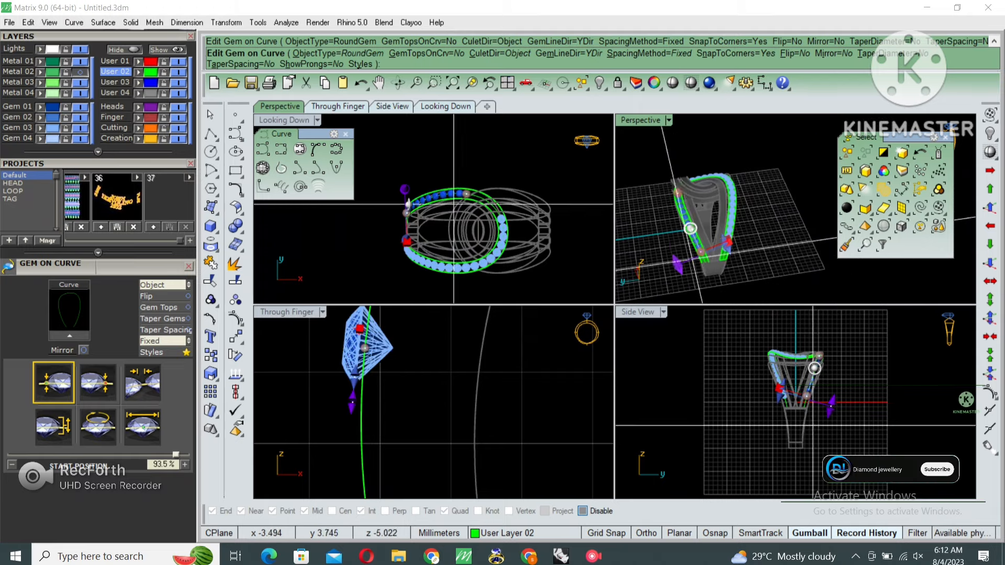
double_click(641, 121)
right_click_drag(366, 235, 361, 328)
scroll(361, 328, "up", 4)
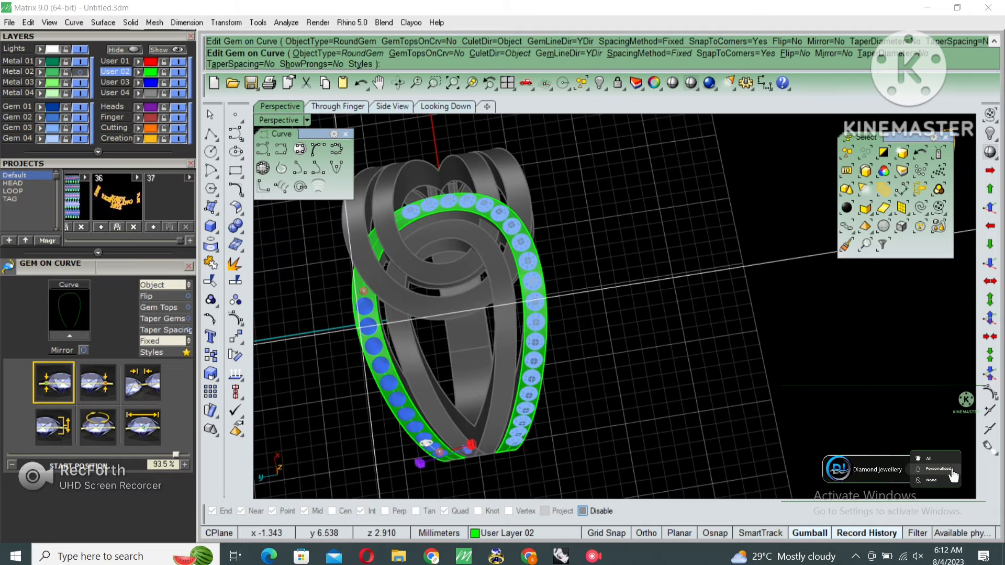
scroll(361, 328, "up", 5)
right_click(366, 325)
Step: Add two shared prongs, 0.55 mm in diameter and 0.8 mm high, between the gems of the shorter row
right_click_drag(515, 335, 507, 207)
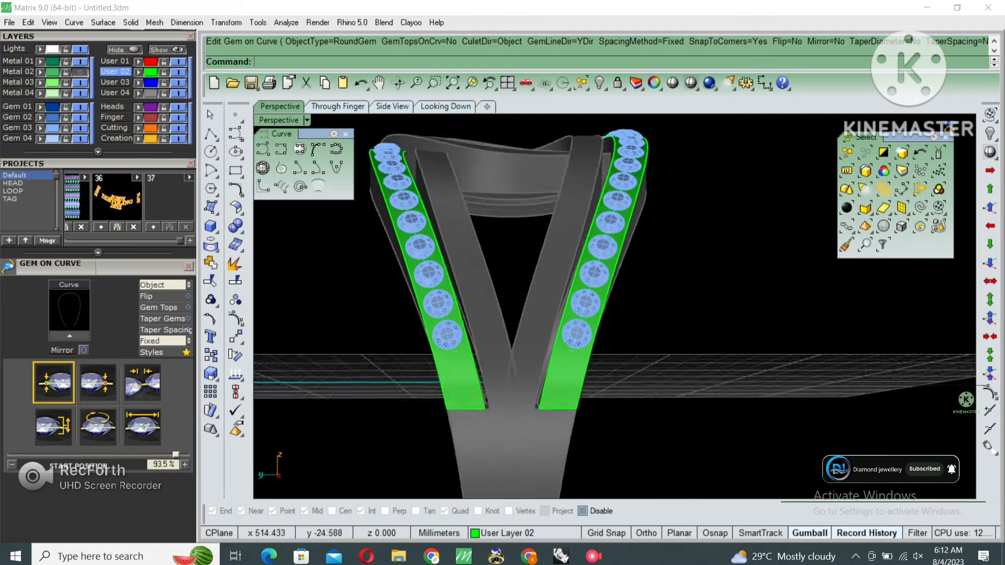
scroll(502, 251, "up", 3)
left_click(420, 375)
scroll(502, 375, "down", 5)
right_click_drag(503, 376, 524, 439)
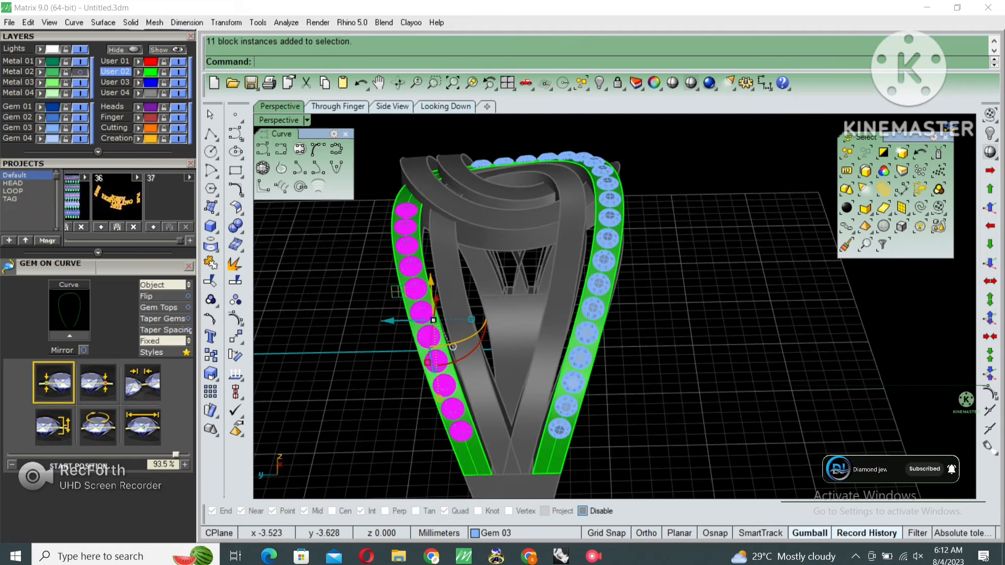
key("F6")
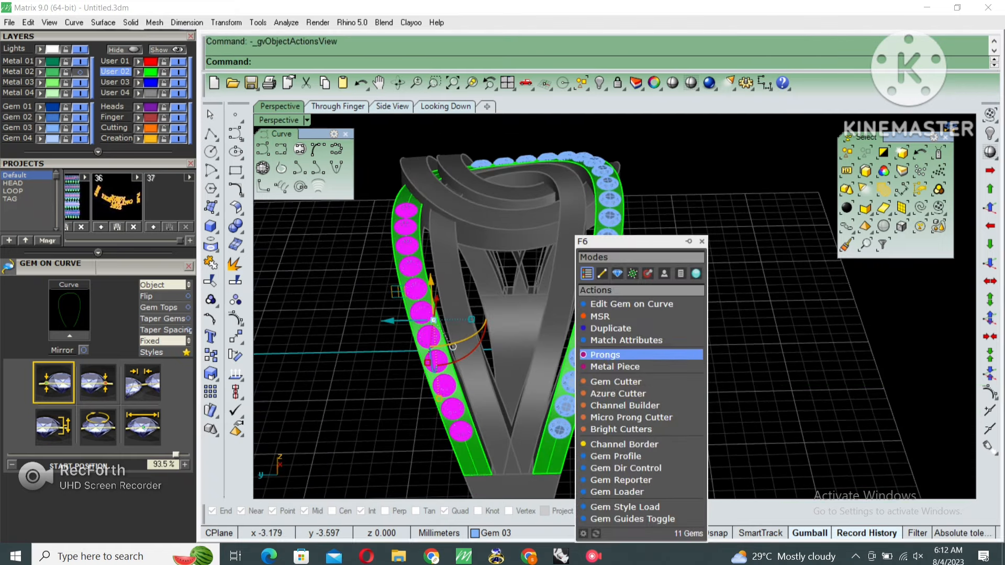
left_click(605, 355)
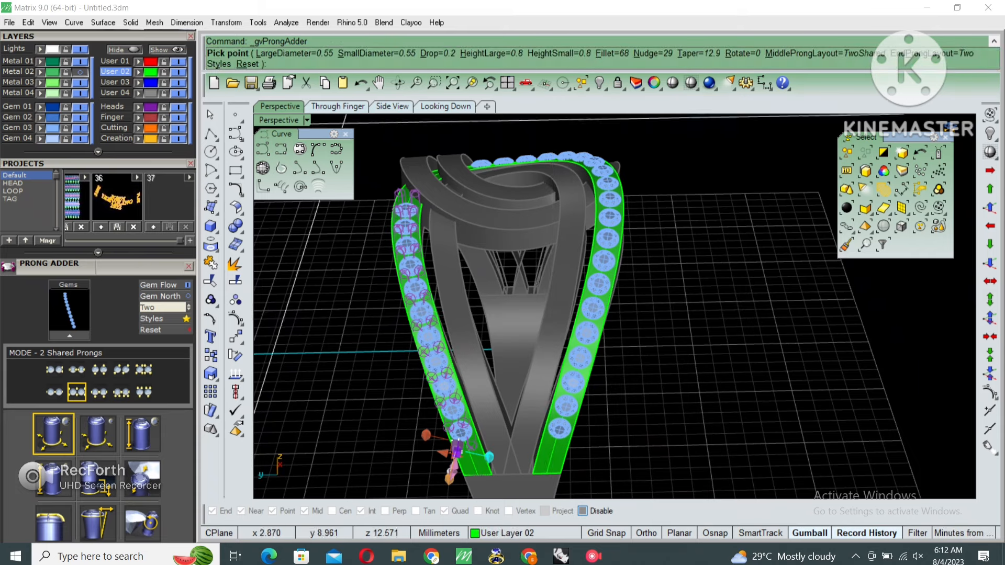
key("Return")
Step: Add the same two-shared prong layout to the longer gem row on the other side of the band
scroll(568, 401, "up", 2)
left_click(567, 403)
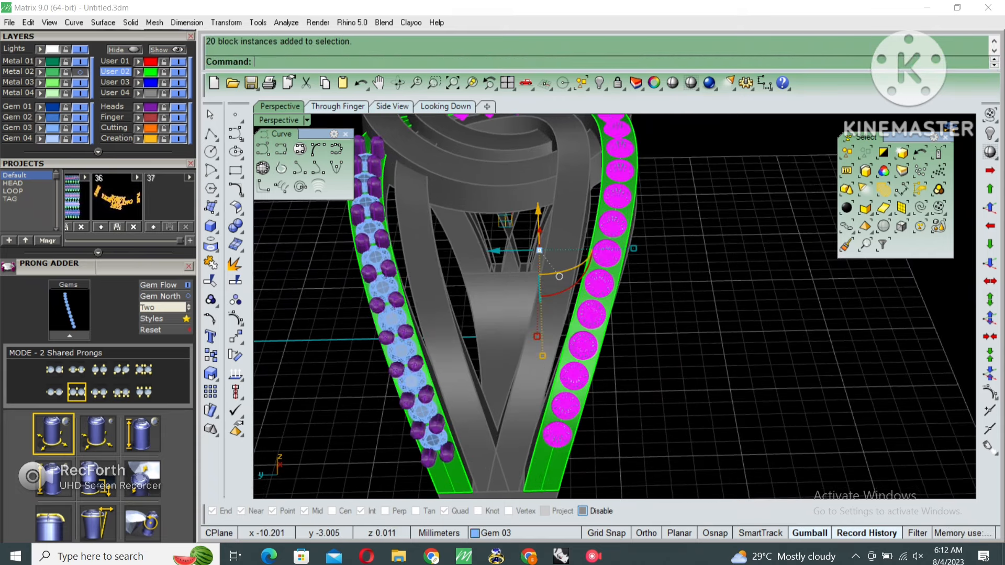
key("Return")
key("Return")
Step: Set up Prong on Surface for the green band surface with height 0.7, drop 0.2 and diameter 0.55 mm
scroll(539, 414, "down", 5)
right_click_drag(591, 157, 607, 256)
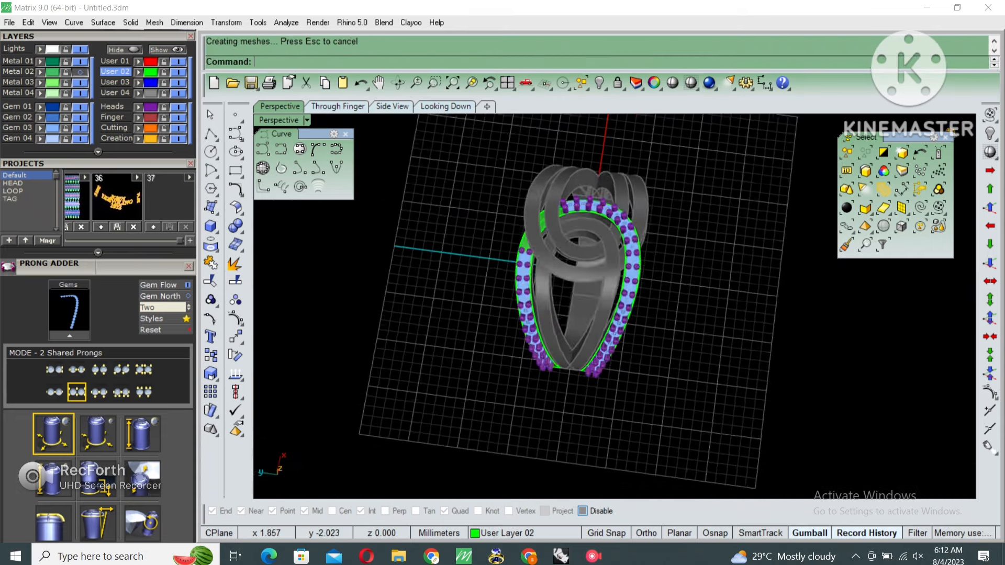
scroll(550, 251, "up", 3)
right_click_drag(529, 272, 586, 321)
scroll(525, 350, "up", 4)
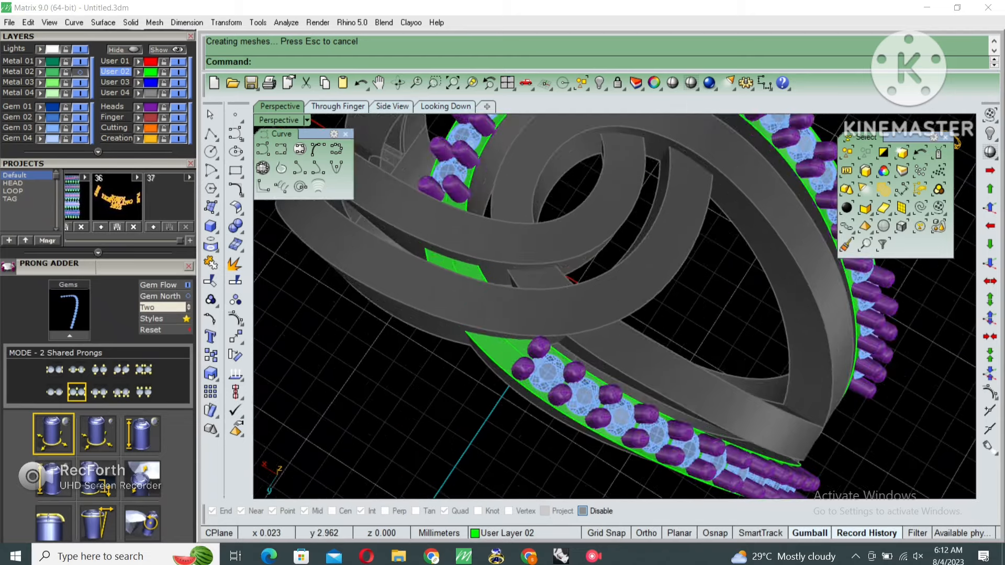
scroll(525, 361, "up", 3)
left_click(525, 369)
scroll(526, 371, "down", 3)
right_click_drag(526, 372, 534, 396)
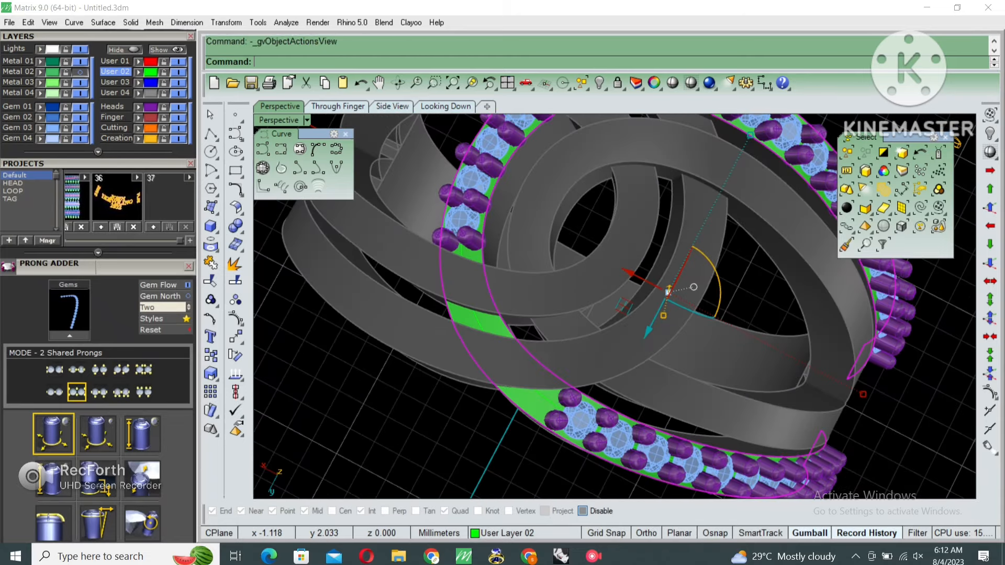
middle_click(585, 367)
left_click(673, 339)
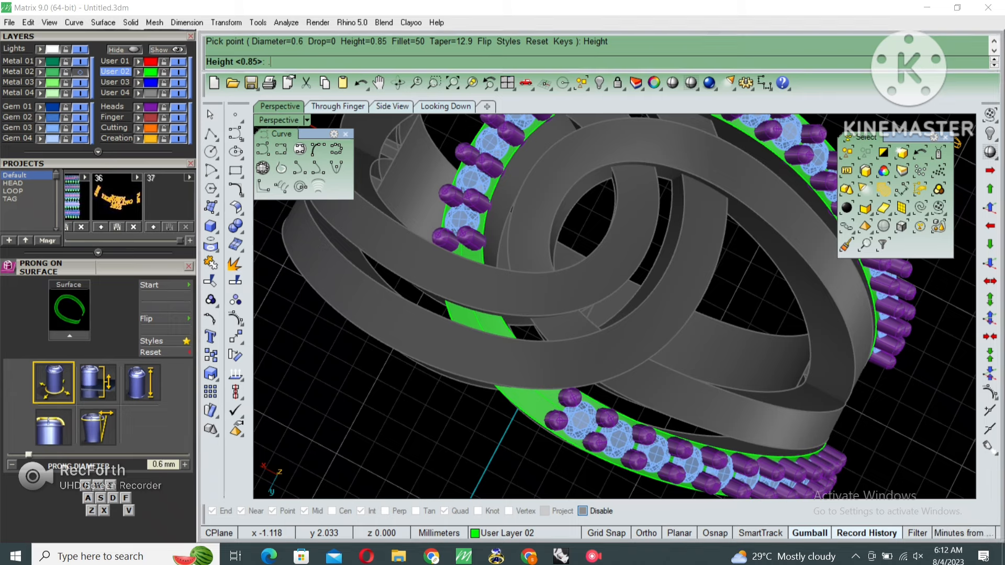
key("Return")
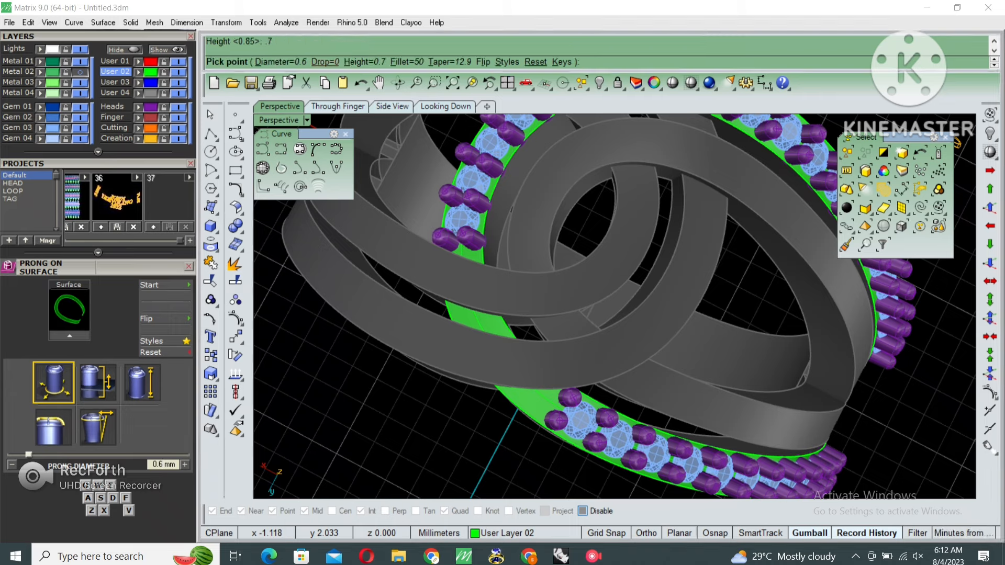
left_click(326, 62)
key("Return")
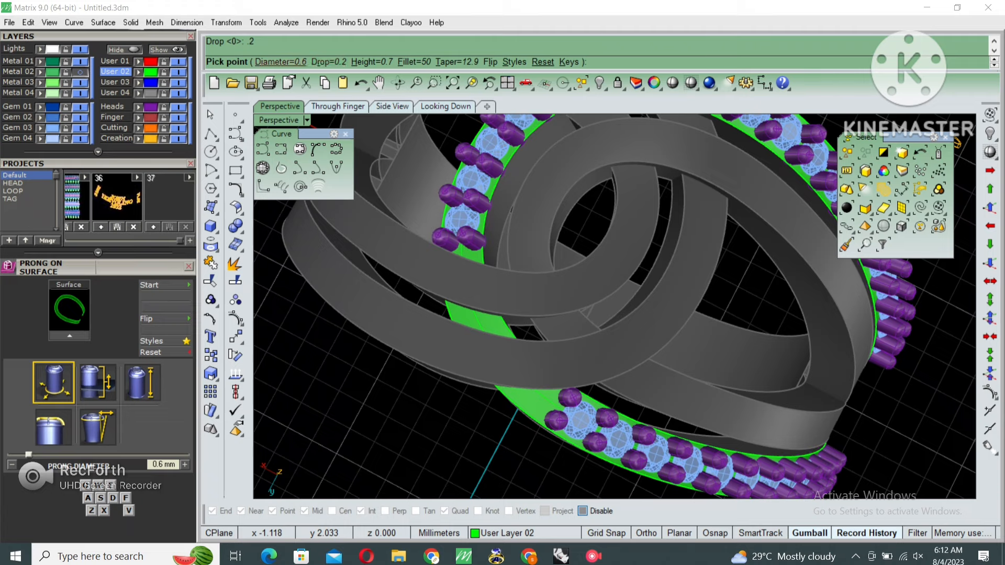
left_click(280, 61)
type(".55")
key("Return")
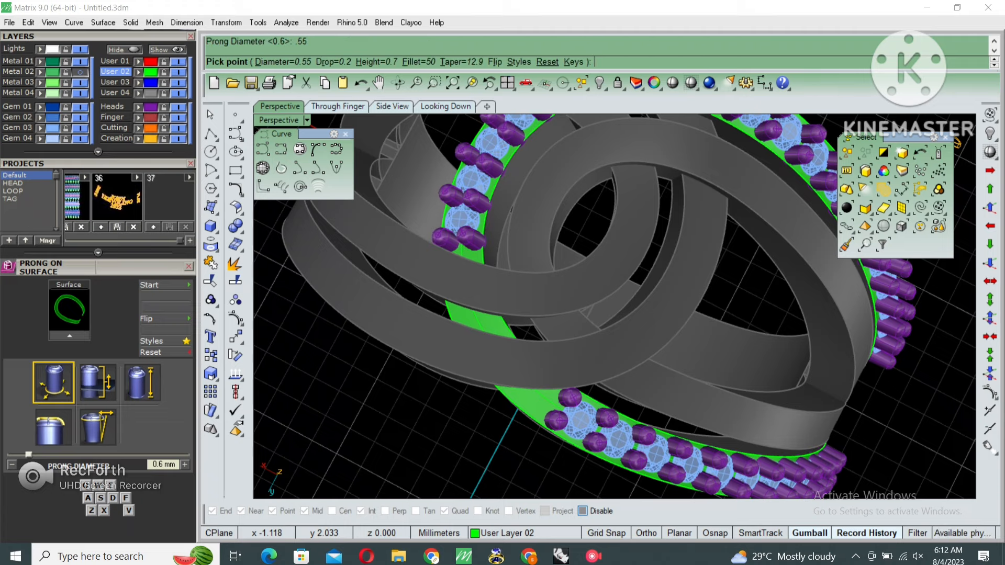
Step: Place a single prong beyond the last gem near the band crossing and group it with the shorter row's prongs
scroll(552, 411, "up", 6)
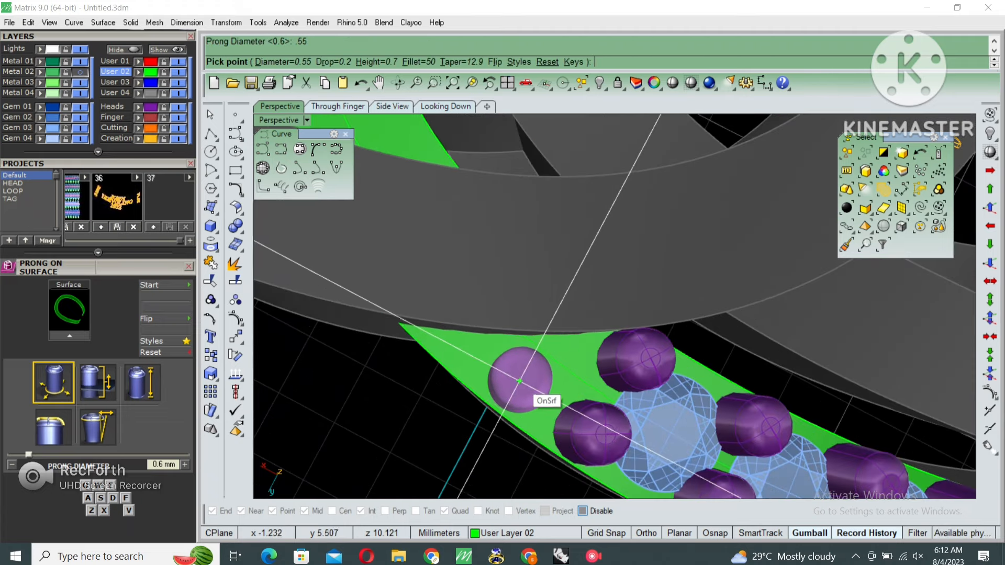
left_click(520, 381)
right_click(521, 382)
left_click(580, 430)
left_click(532, 385, "shift")
scroll(533, 385, "down", 6)
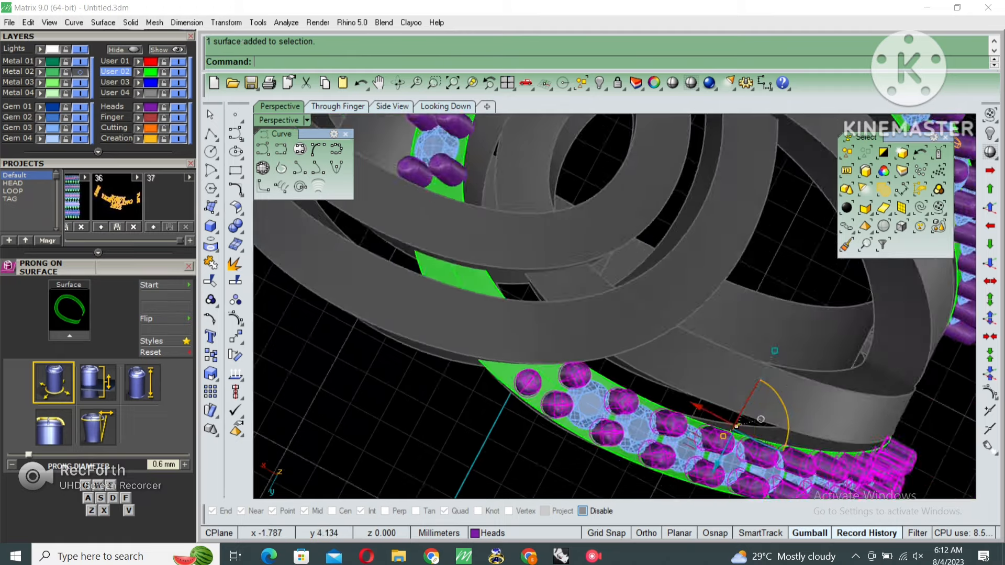
right_click_drag(533, 384, 484, 399)
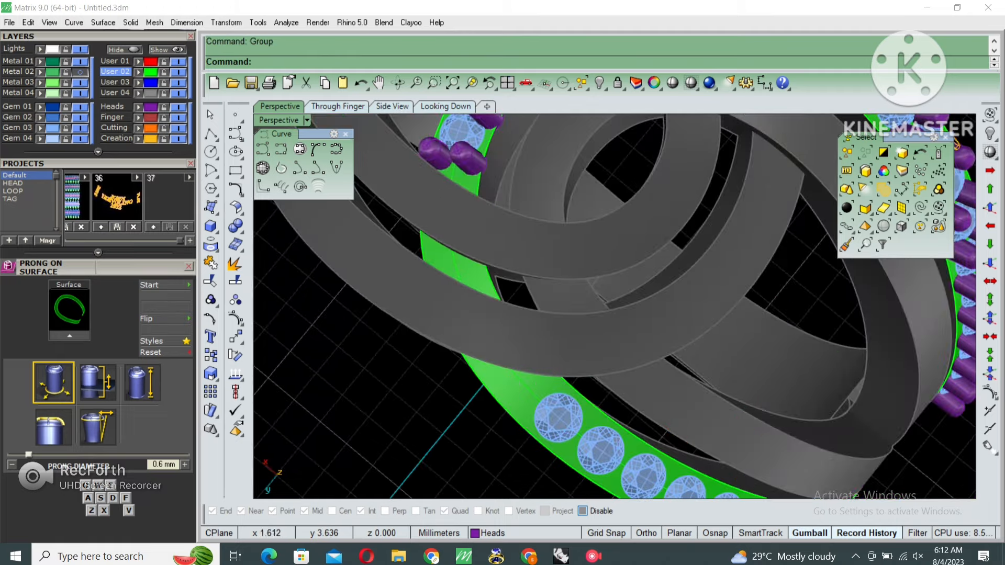
Step: Delete the green surface under the gems and unlock the locked ring bands
left_click(467, 273)
key("Delete")
scroll(493, 313, "down", 8)
right_click_drag(718, 414, 551, 355)
scroll(641, 332, "up", 4)
key("ctrl+alt+l")
Step: Create gem cutters for both gem rows with the lower depth extended to -600% so they pass through the bands
scroll(598, 349, "up", 4)
left_click(592, 354)
left_click(401, 282, "shift")
scroll(516, 374, "down", 7)
key("F6")
left_click(587, 381)
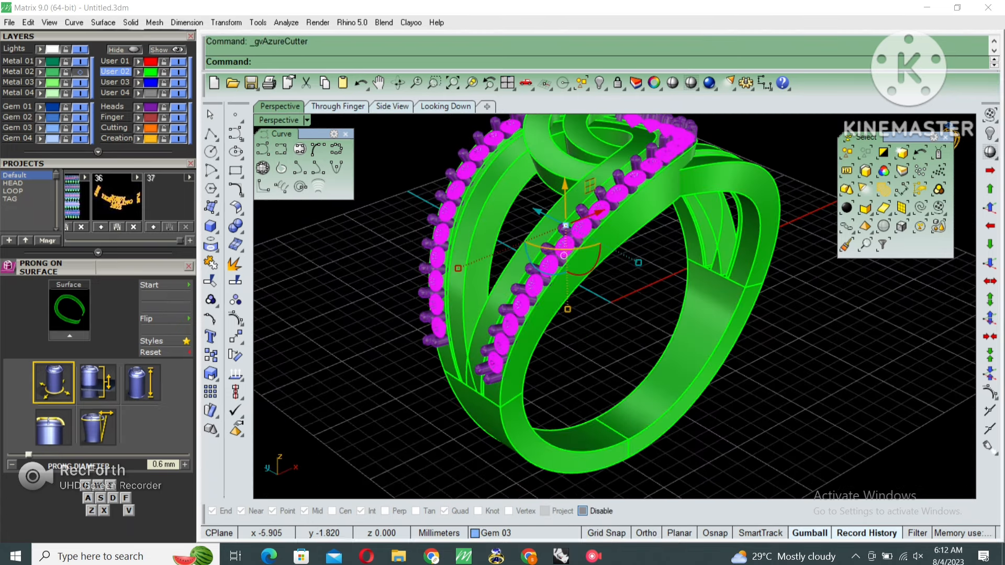
right_click_drag(588, 375, 528, 319)
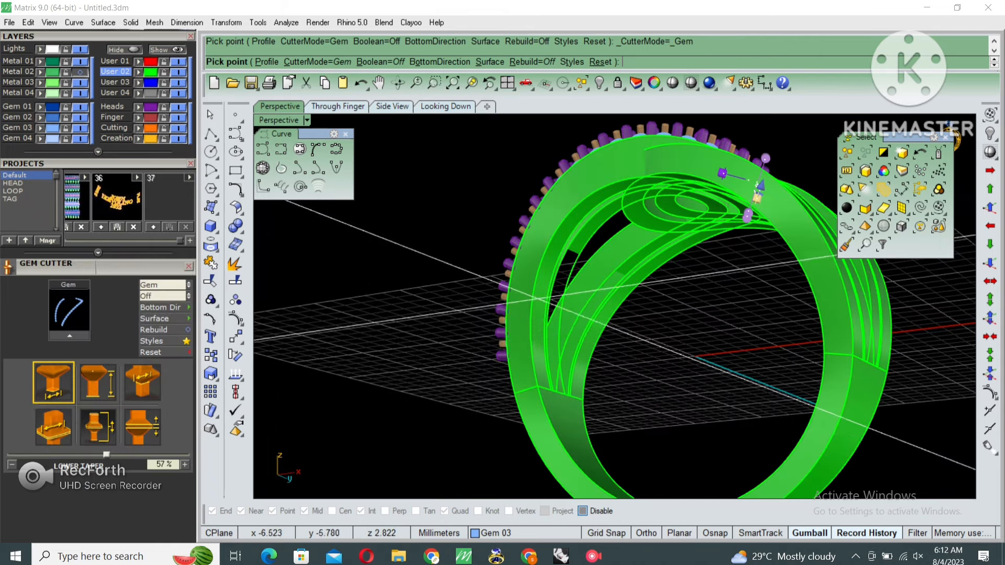
left_click(98, 382)
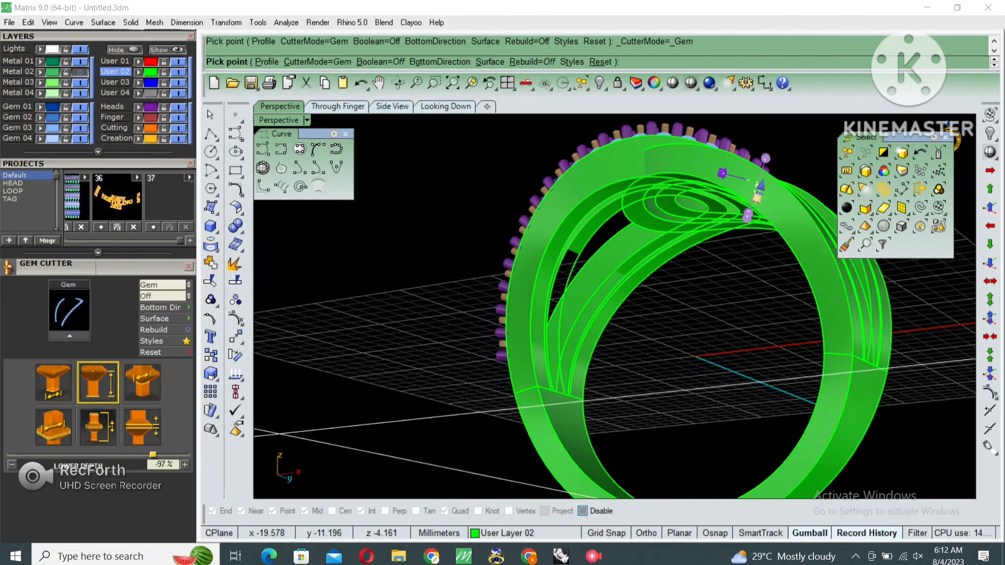
left_click_drag(756, 198, 747, 230)
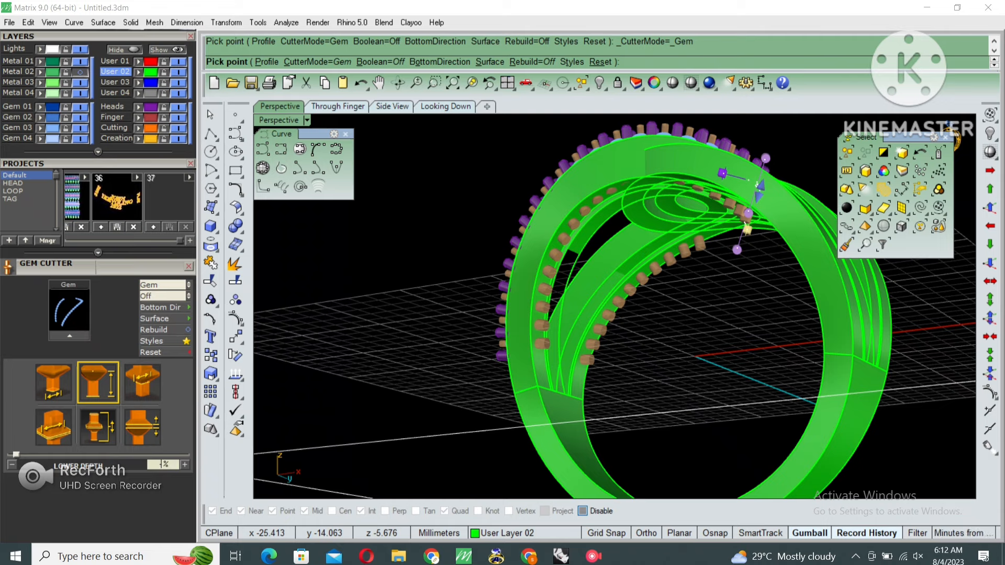
key("Return")
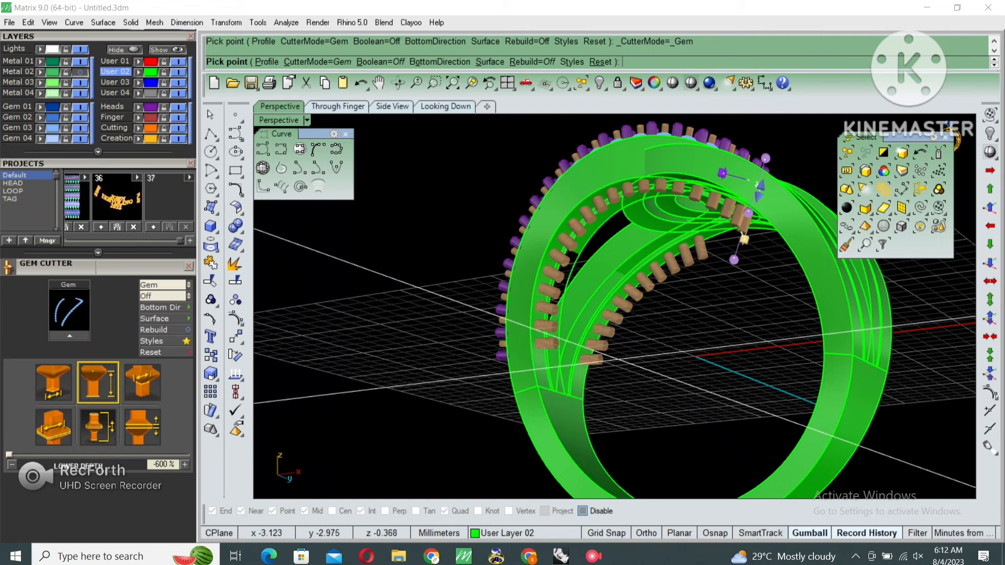
right_click(636, 333)
Step: Delete the half of the ring opposite the gem-set bands
scroll(681, 299, "down", 6)
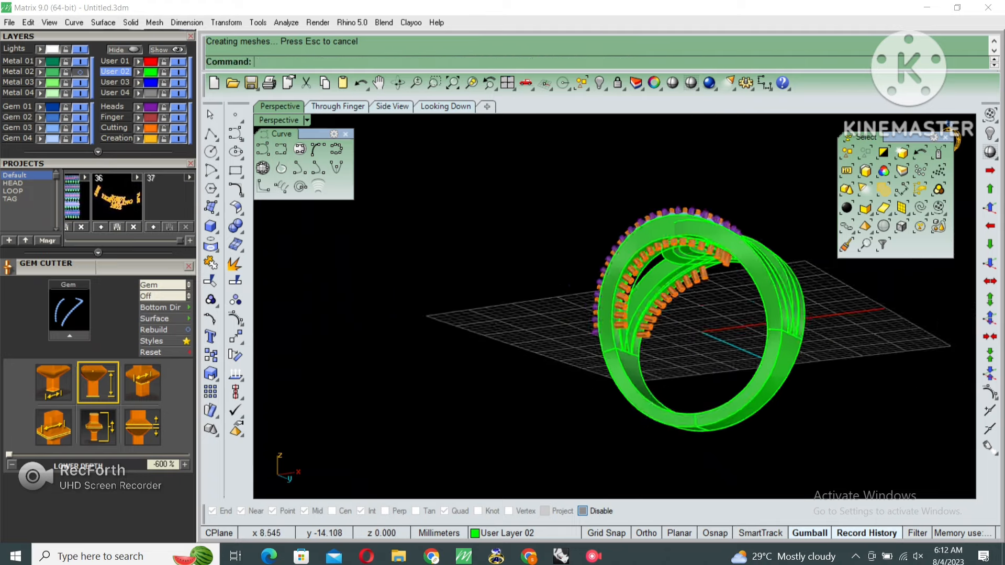
right_click_drag(683, 298, 749, 338)
left_click_drag(818, 289, 754, 398)
key("Delete")
right_click_drag(675, 363, 665, 325)
scroll(581, 321, "up", 9)
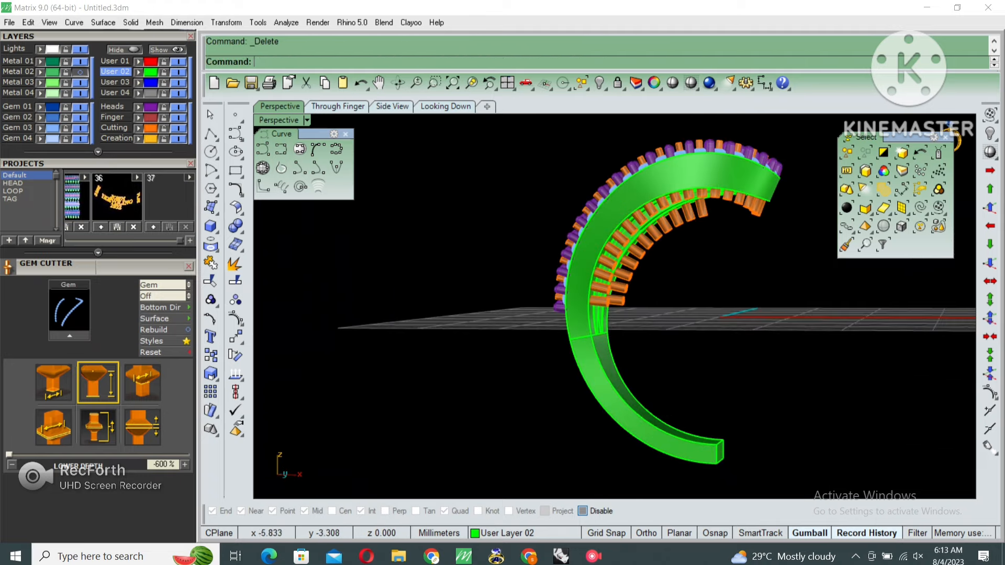
Step: Lock the gems, prongs and cutters by selecting the three ring bands and inverting the selection
left_click_drag(675, 348, 582, 386)
right_click_drag(617, 387, 613, 356)
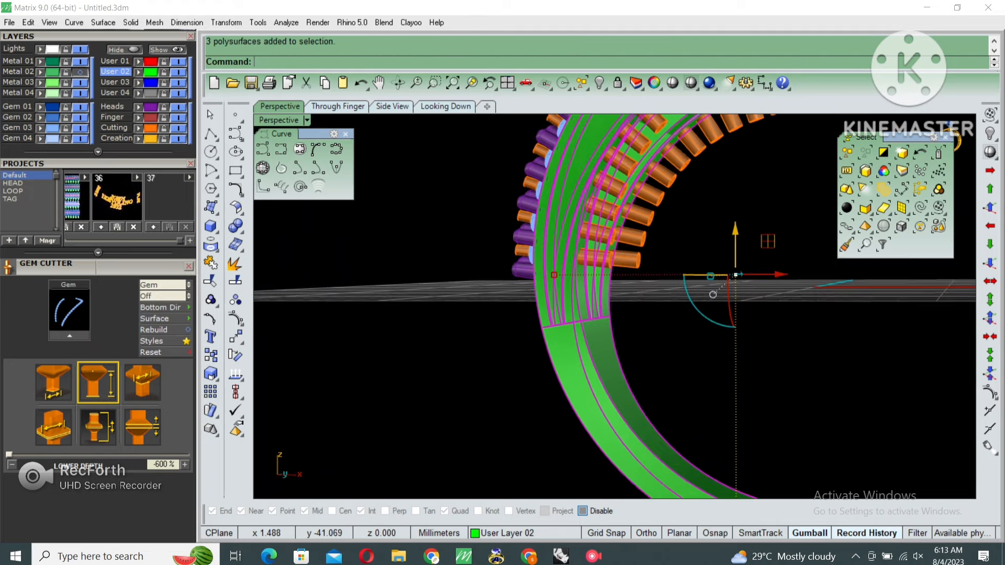
type("nvert")
key("Return")
type("n")
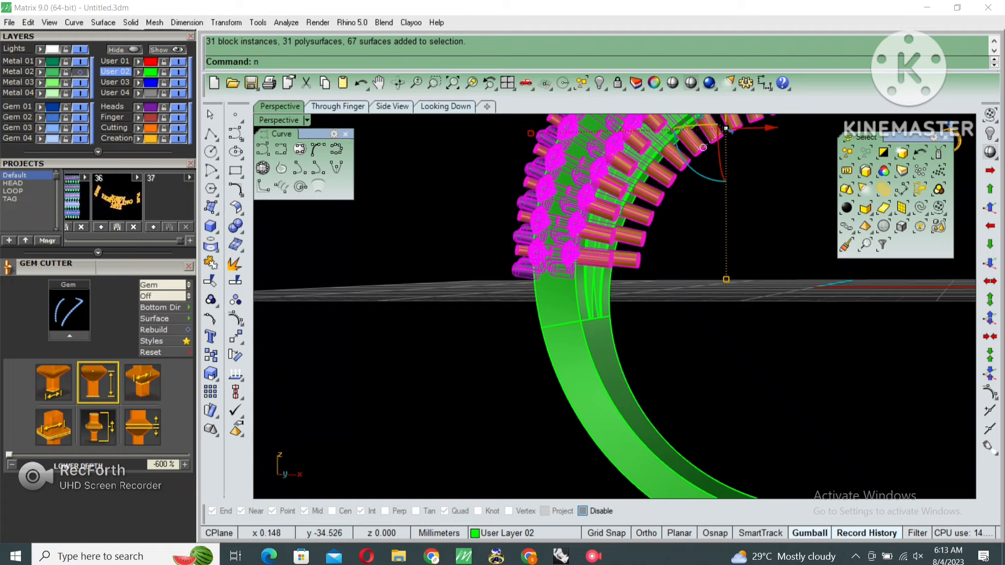
type("h")
key("Return")
scroll(665, 351, "down", 4)
key("ctrl+l")
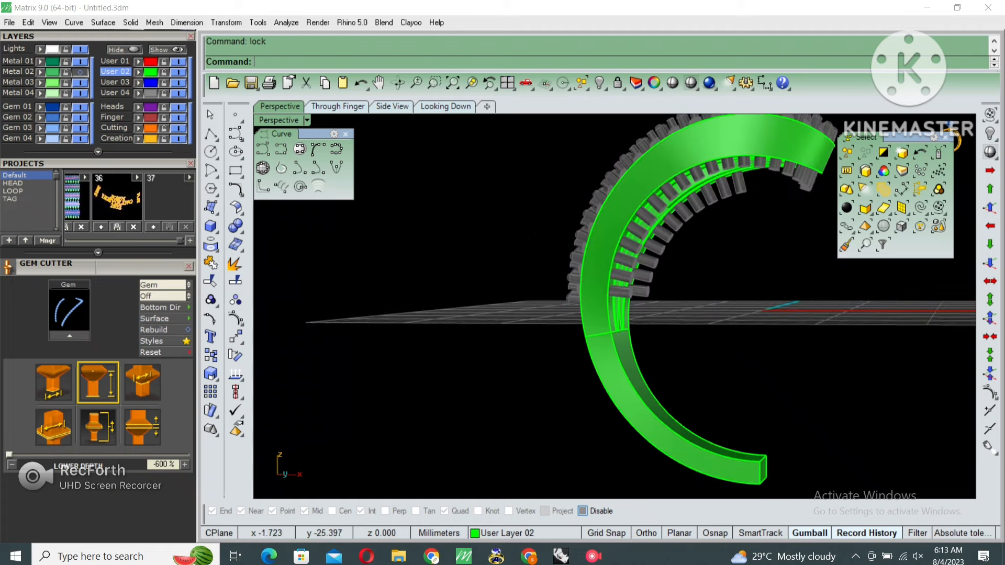
Step: Try to fillet the inner edges of the ring bands with a 0.5 radius
right_click_drag(634, 329, 649, 347)
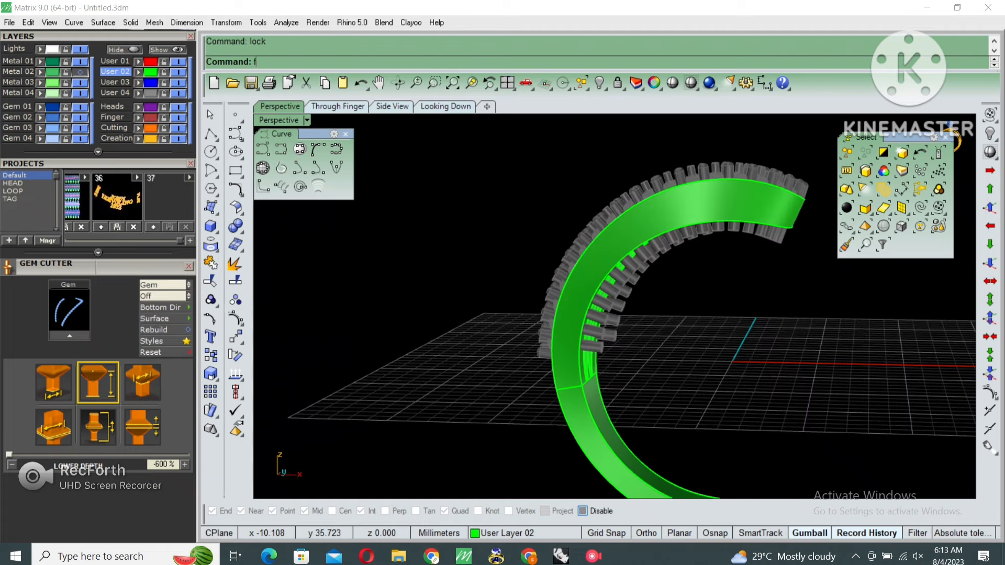
key("Return")
type(".5")
key("Return")
right_click_drag(651, 304, 683, 282)
scroll(681, 272, "up", 6)
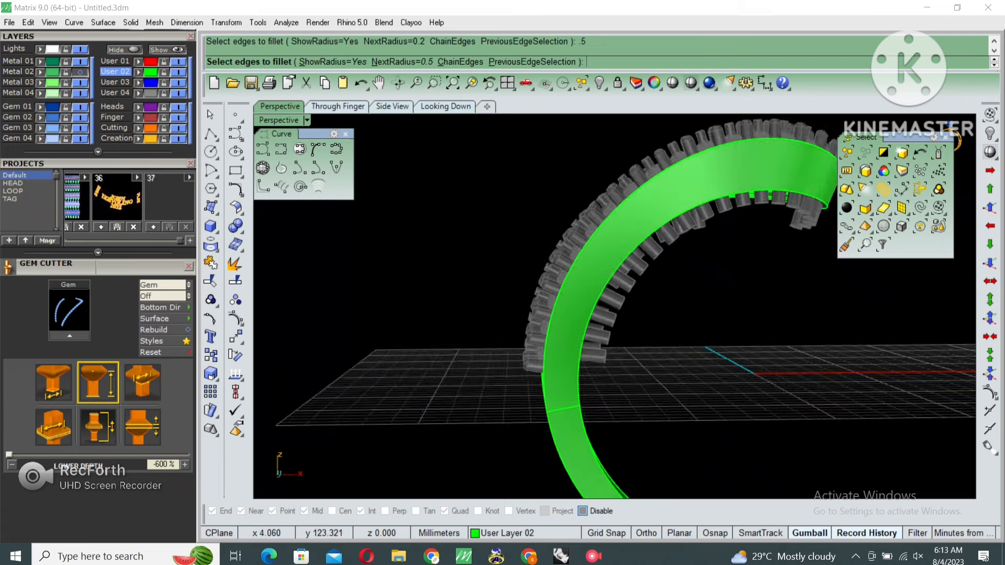
left_click_drag(687, 269, 575, 296)
scroll(591, 277, "down", 7)
right_click_drag(592, 277, 628, 288)
scroll(602, 309, "up", 5)
key("Return")
right_click_drag(545, 362, 567, 374)
key("Return")
Step: Delete the inner loop band from the ring and bring back its hidden flat version
right_click_drag(594, 283, 591, 367)
left_click(631, 419)
key("Delete")
key("ctrl+shift+h")
scroll(602, 361, "up", 4)
left_click(377, 293)
key("Return")
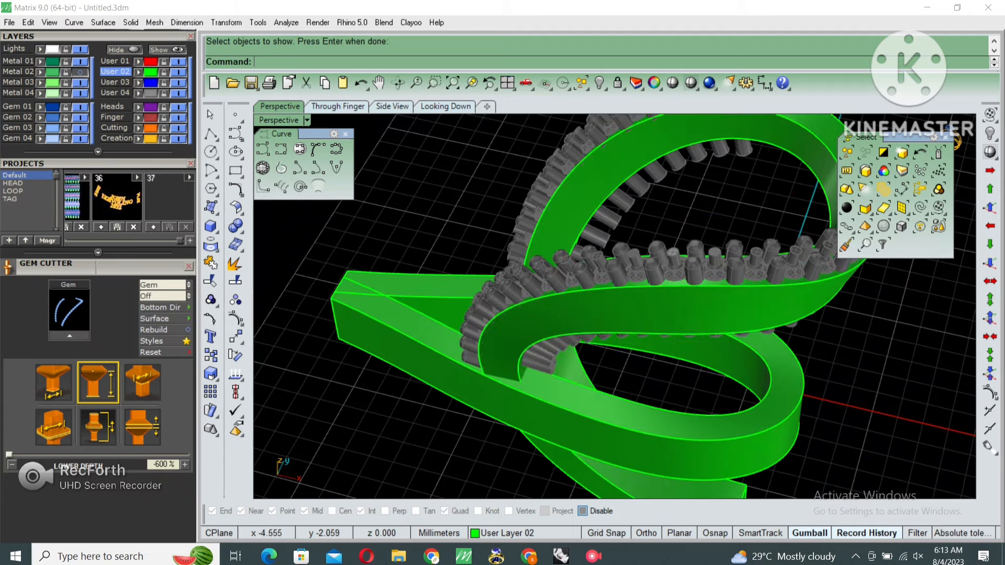
Step: Create a cutting plane lengthwise through the middle of the flat loop band
left_click(536, 401)
right_click_drag(670, 314, 693, 413)
type("cel  ")
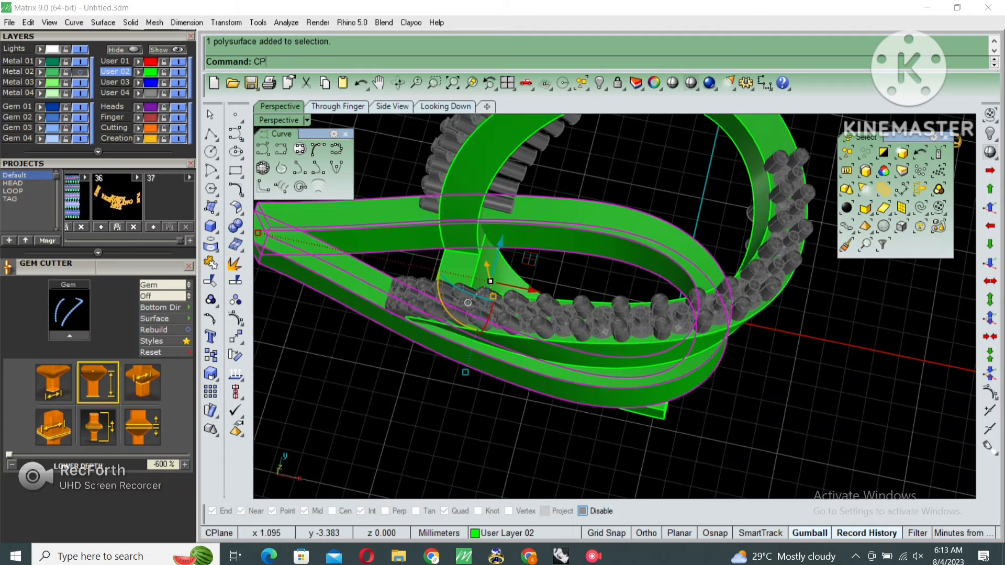
type("P")
key("Return")
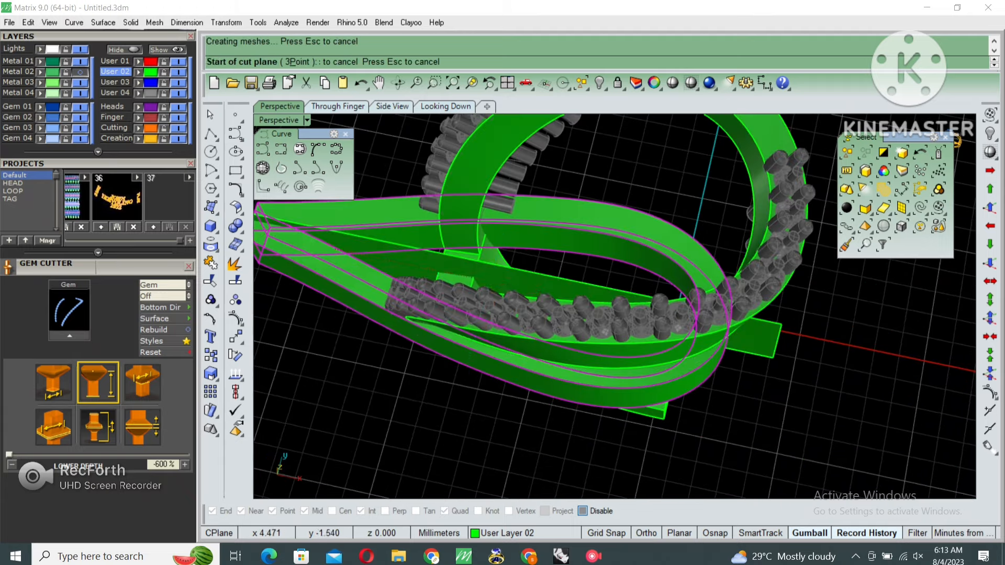
key("Escape")
Step: Move the cutting plane horizontally so that it crosses only the rounded end of the flat band
right_click_drag(748, 418, 749, 371)
left_click(748, 381)
scroll(726, 361, "down", 3)
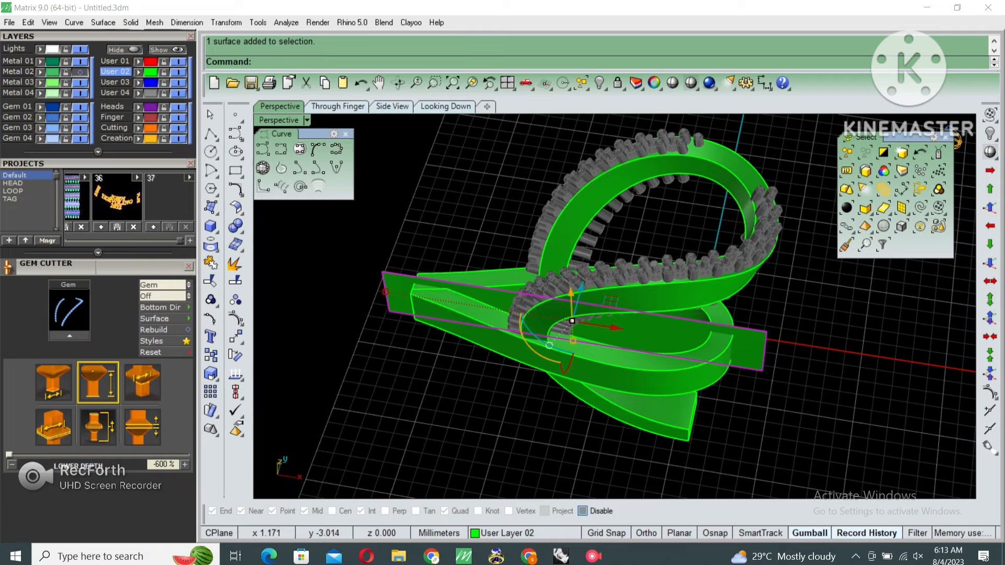
type("m")
key("Return")
left_click(628, 355)
left_click(877, 394, "shift")
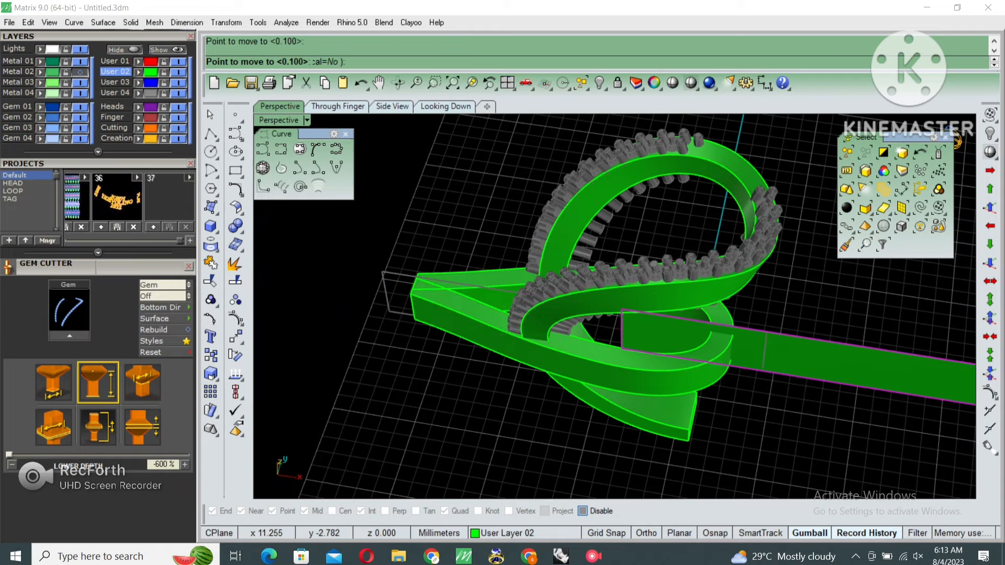
key("Escape")
Step: Boolean split the flat band with the cutting plane and delete the plane
scroll(710, 374, "up", 4)
left_click(710, 373)
type("b")
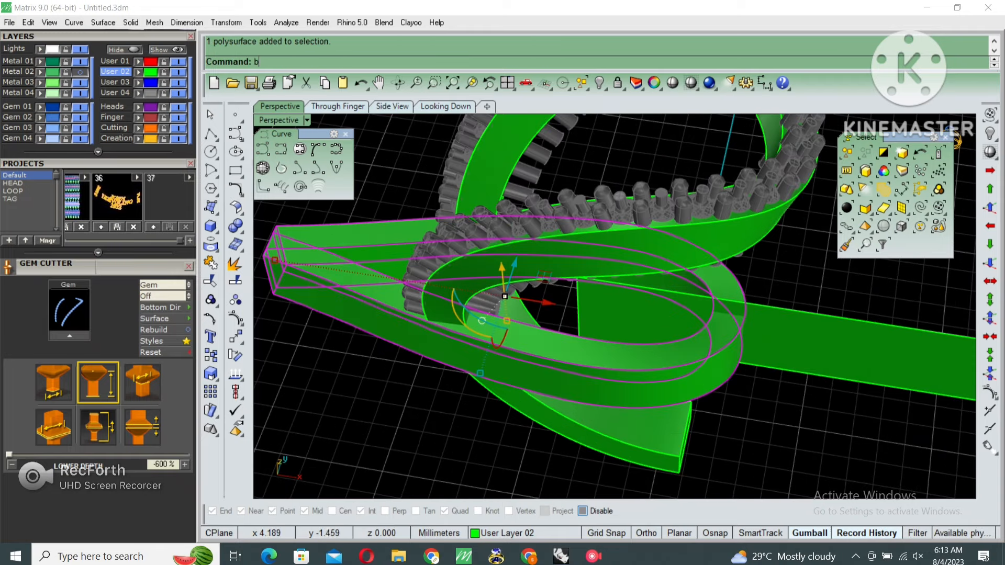
type("s")
key("Return")
left_click(772, 351)
key("Return")
left_click(772, 350)
key("Delete")
Step: Show the hidden base line and circles, flow a copy of the split flat band from the line onto the circle, and hide the flat original
left_click(702, 377)
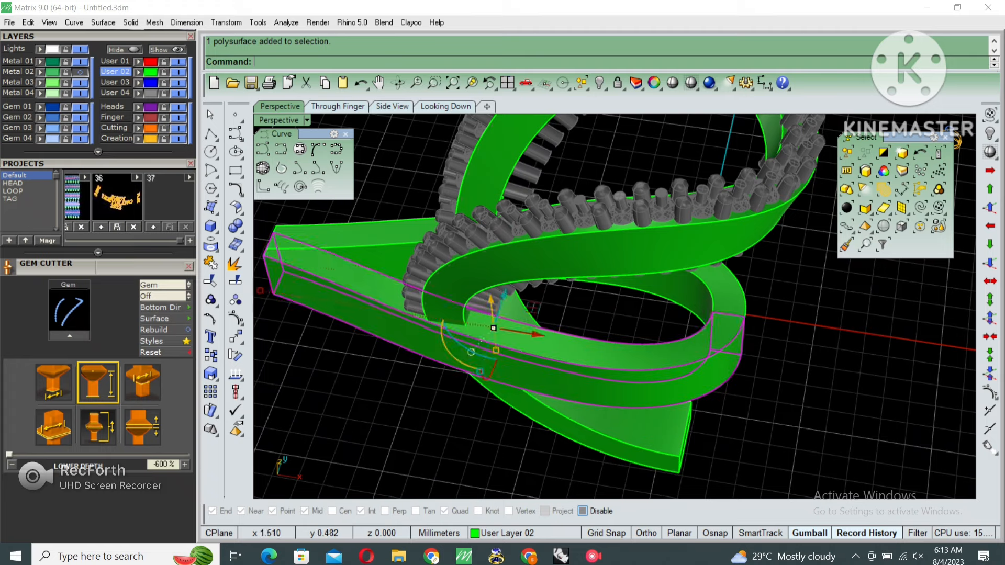
scroll(699, 361, "down", 4)
right_click_drag(699, 361, 706, 309)
key("ctrl+shift+h")
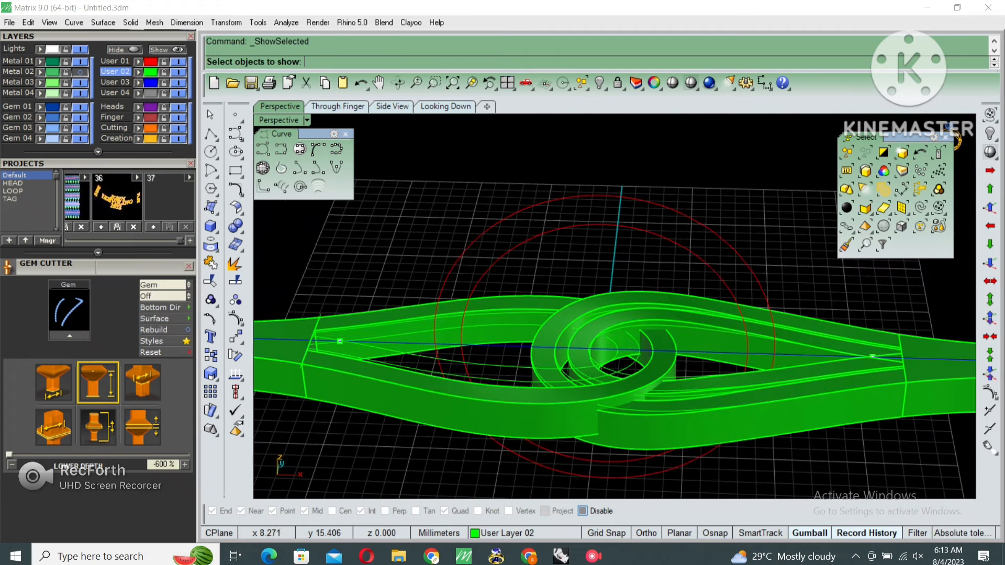
key("Return")
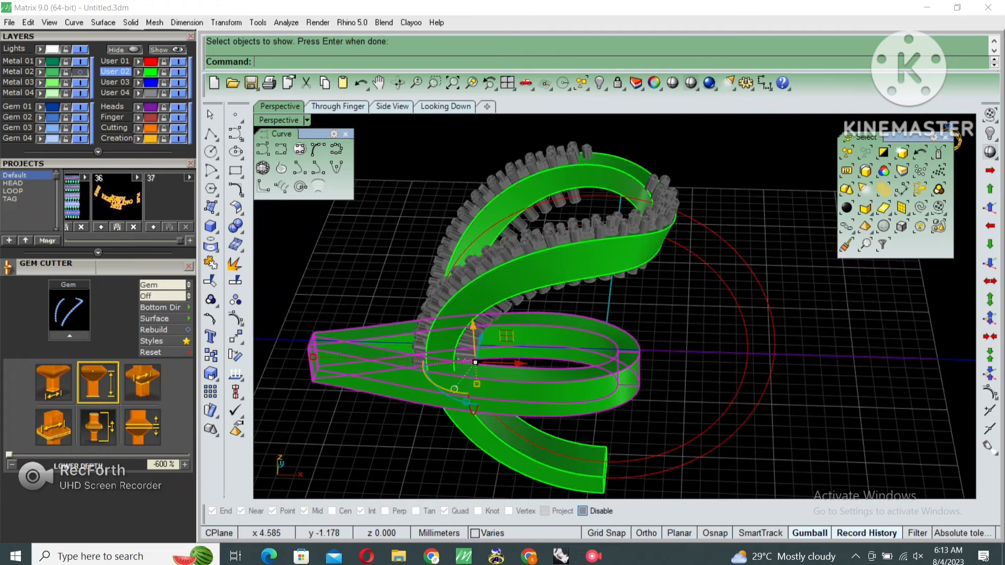
key("Return")
left_click(694, 353)
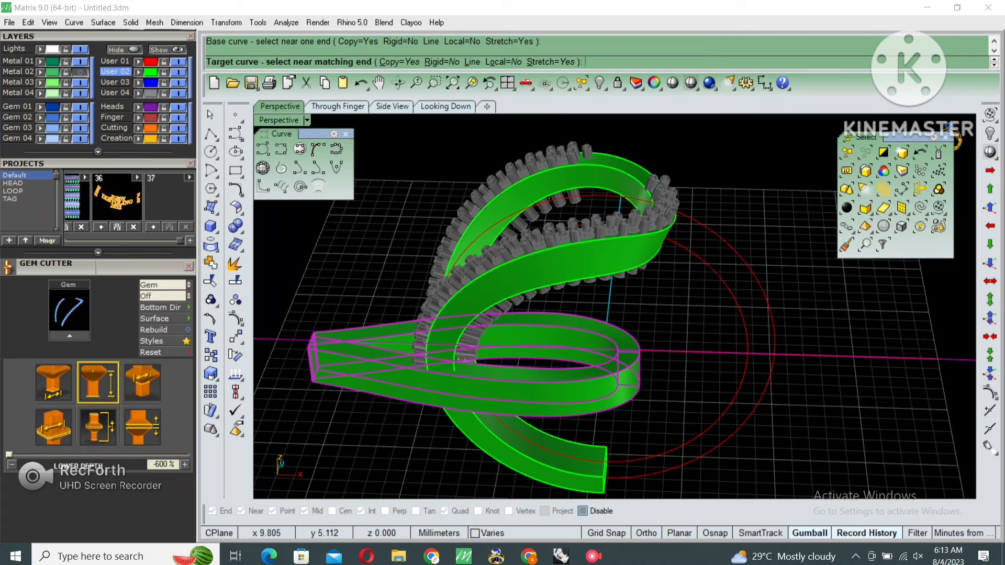
left_click(767, 299)
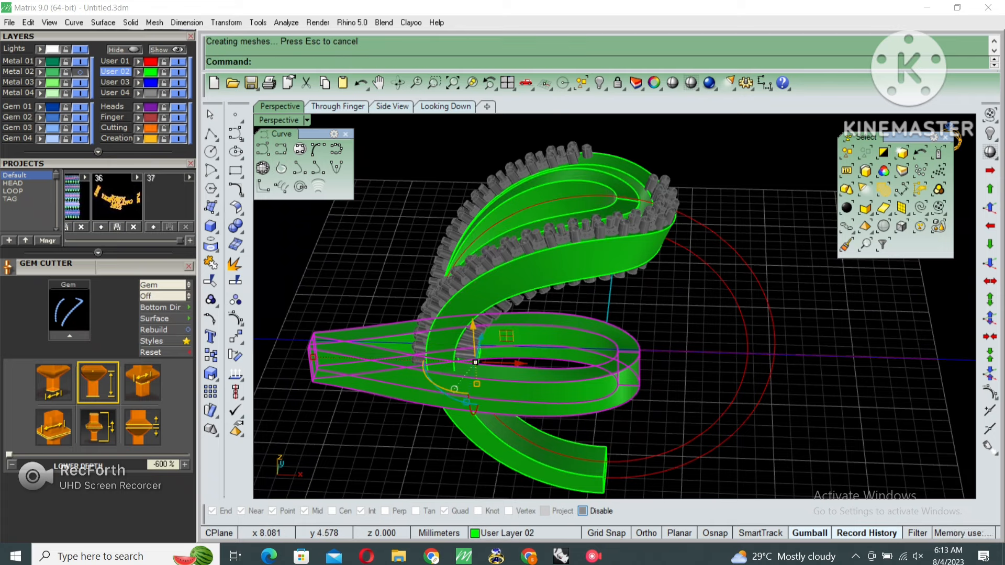
type("hide")
key("Return")
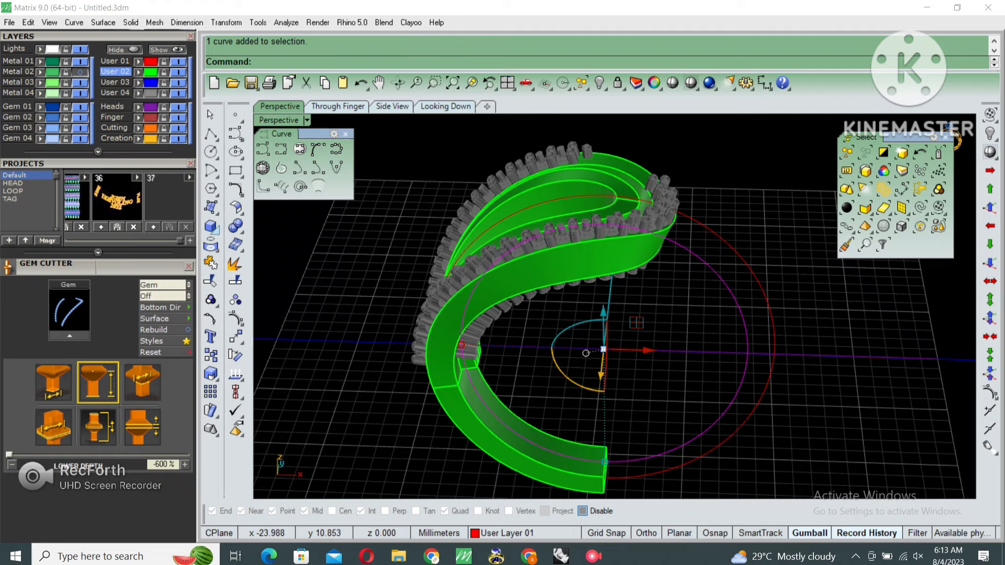
Step: Extrude the inner circle to both sides into a solid cylinder extending past the ring's width
left_click(211, 226)
left_click(284, 287)
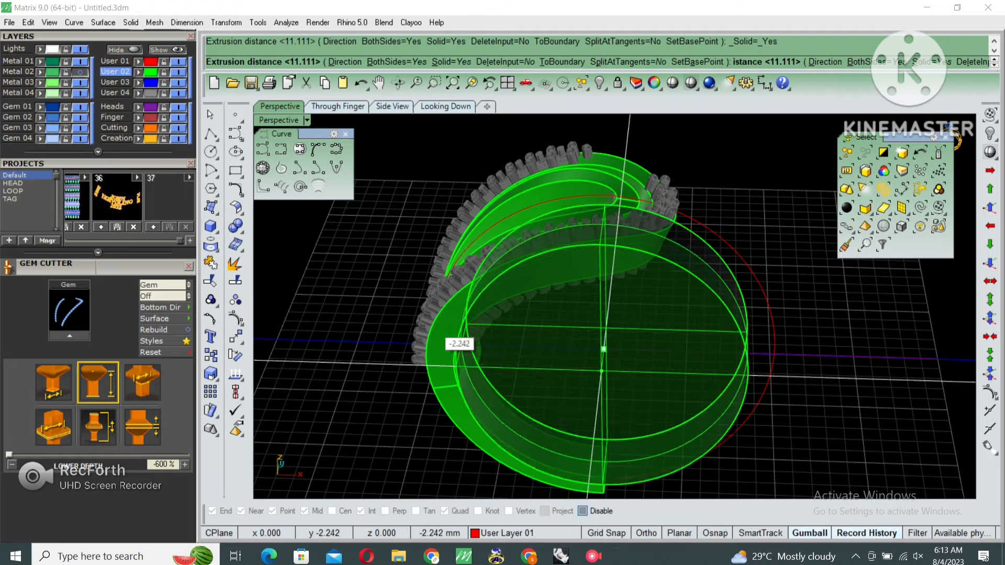
left_click(380, 409)
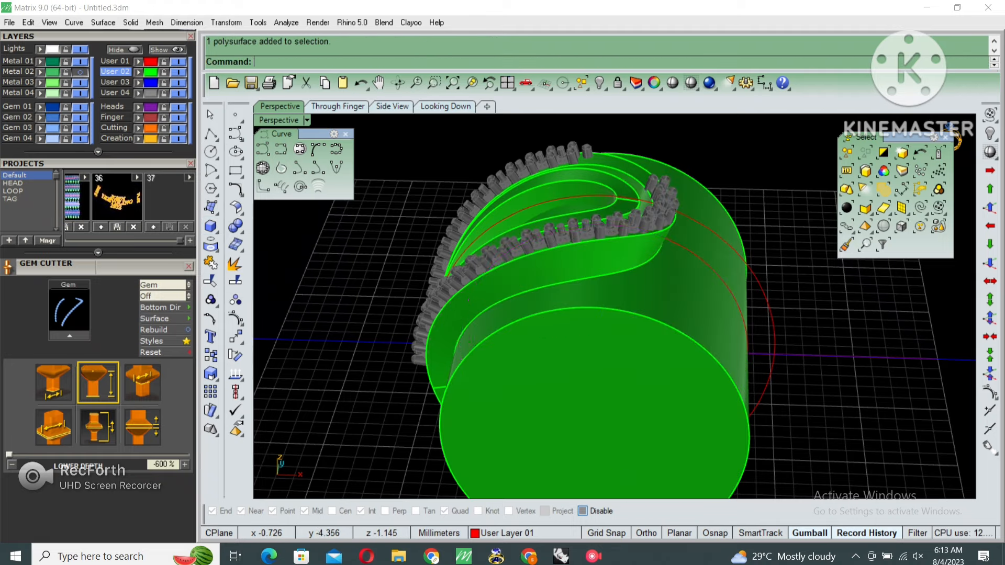
Step: Boolean subtract the cylinder from both pieces of the flowed inner loop band
left_click(576, 253)
right_click_drag(576, 254, 565, 285)
key("Escape")
left_click(479, 236)
left_click(614, 242, "shift")
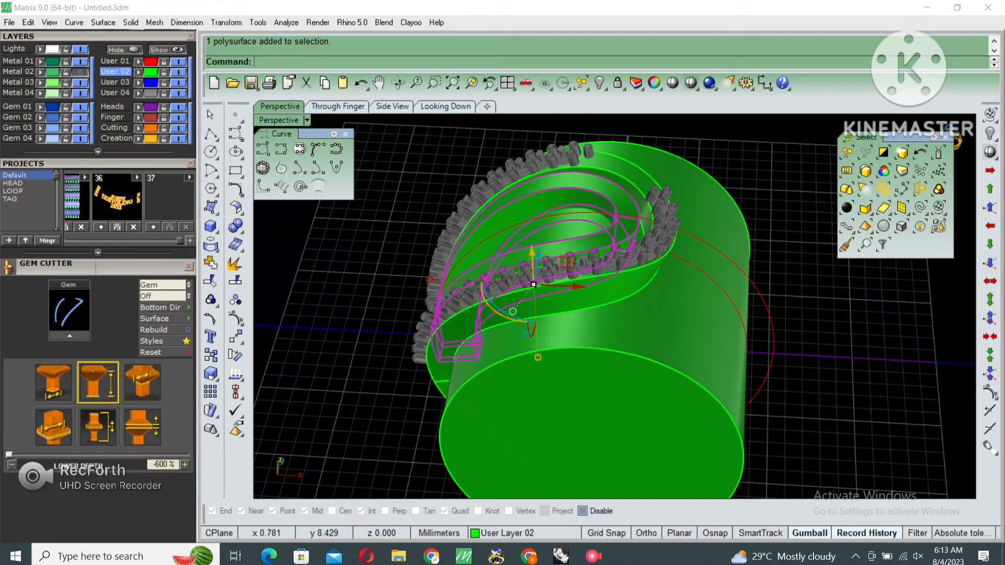
type("bd")
key("Return")
left_click(657, 324)
key("Return")
Step: Hide the two red construction circles around the ring
right_click_drag(662, 322, 683, 230)
left_click_drag(756, 211, 734, 261)
key("ctrl+h")
Step: Fillet the finger-side edges of the ring bands with a 0.5 radius
right_click_drag(644, 272, 628, 288)
scroll(524, 280, "up", 4)
right_click_drag(515, 314, 526, 324)
type("fe")
key("Return")
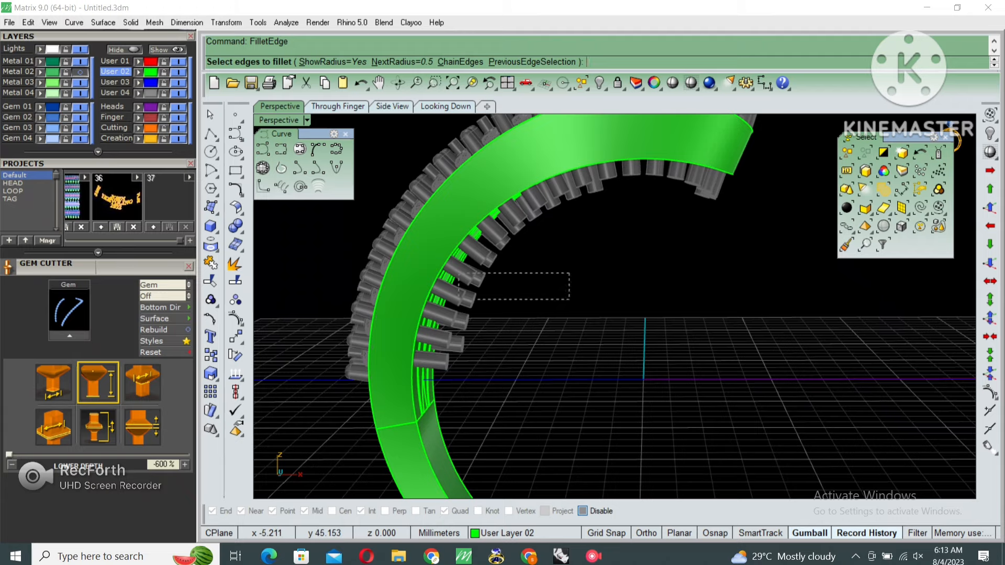
left_click_drag(459, 300, 459, 302)
right_click_drag(524, 315, 555, 296)
left_click_drag(479, 407, 471, 410)
scroll(503, 387, "down", 6)
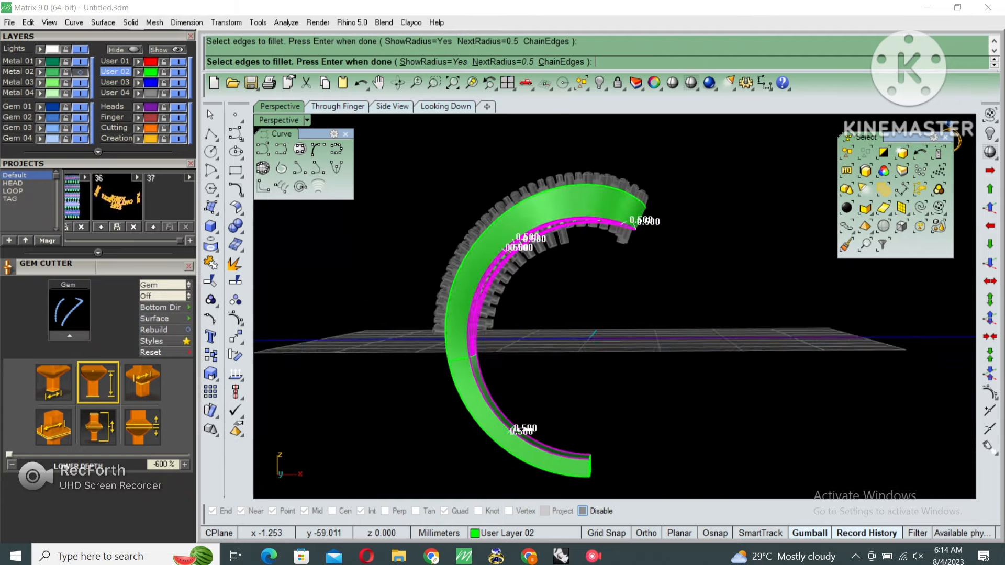
right_click_drag(502, 387, 377, 419)
key("Return")
key("Return")
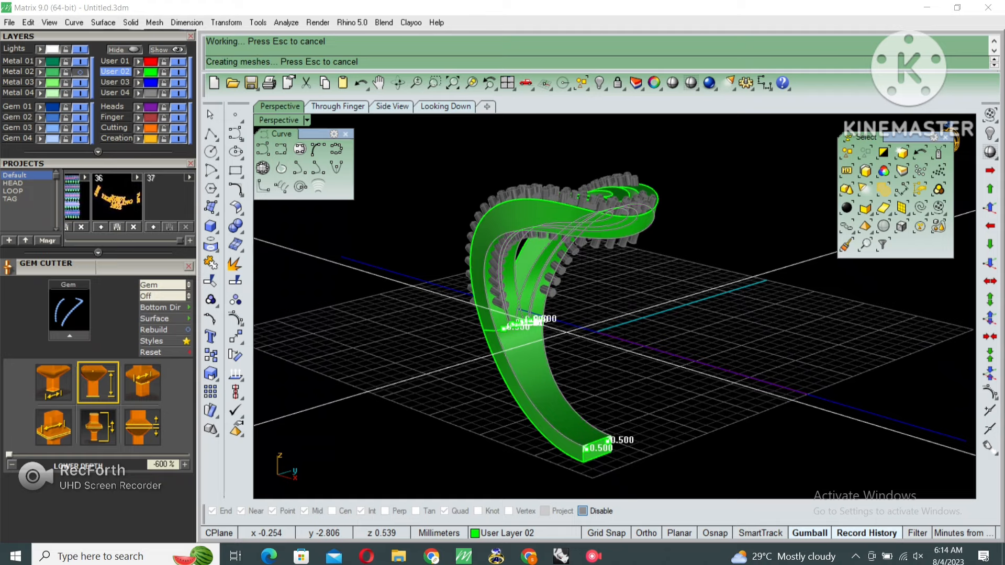
Step: Fillet the outer edges of the shank and gem-set band with a 0.3 radius
right_click_drag(444, 388, 487, 321)
scroll(505, 362, "up", 4)
key("Return")
type(".")
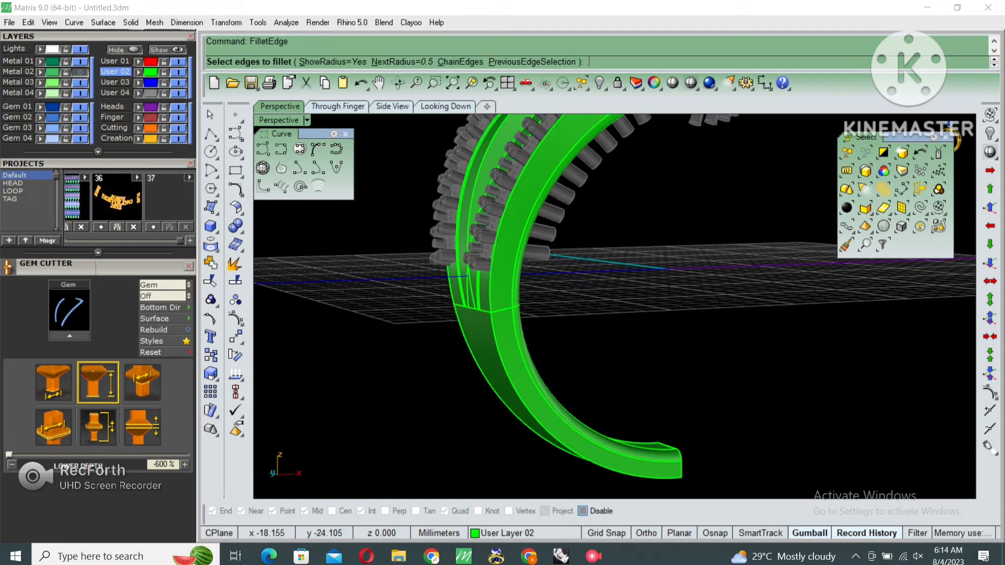
type("3")
key("Return")
left_click(458, 327)
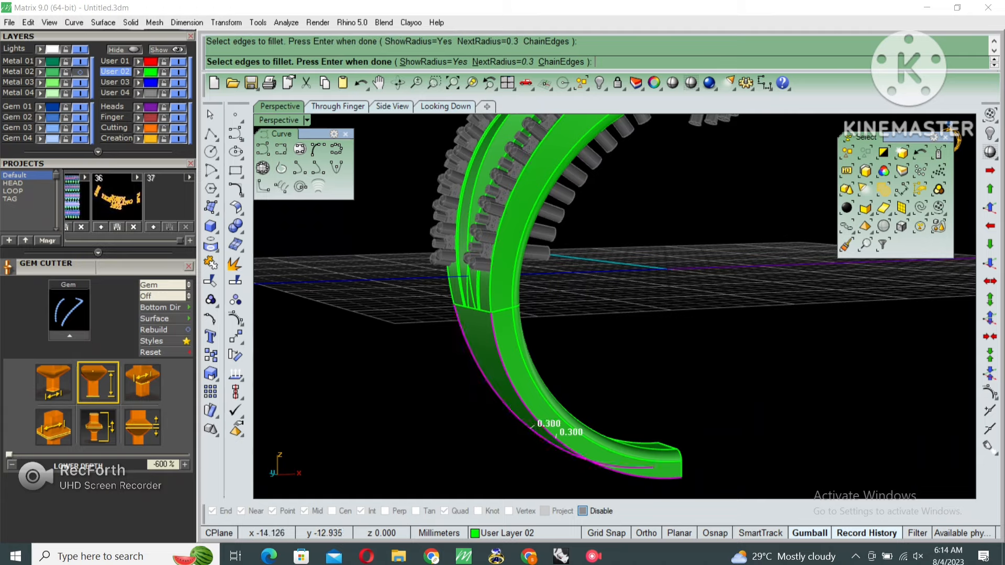
scroll(488, 301, "down", 4)
right_click_drag(502, 225, 738, 251)
scroll(610, 282, "up", 3)
left_click(689, 288)
scroll(628, 314, "down", 4)
key("Return")
key("Return")
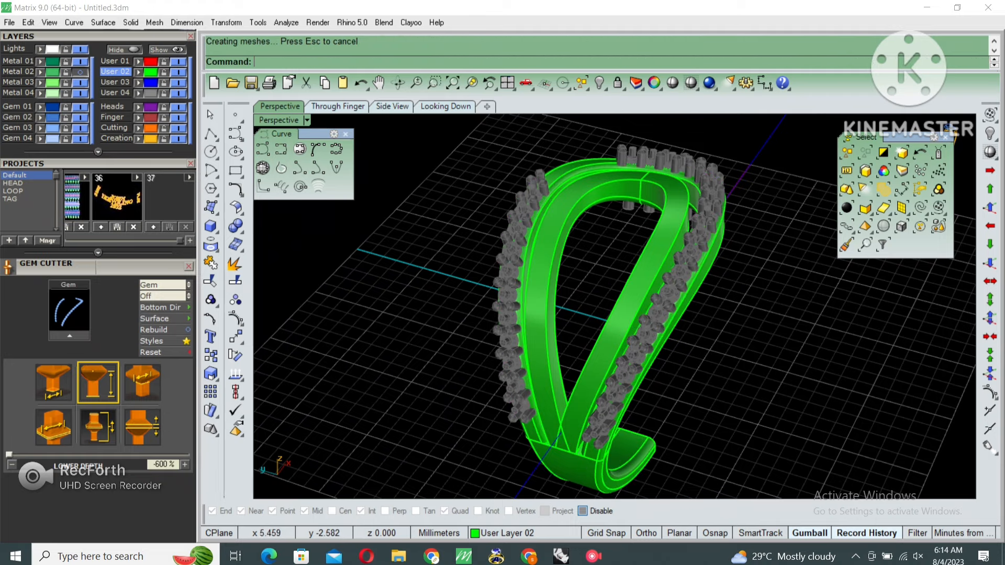
Step: Fillet the outer edges of the inner loop band with a 0.4 radius
right_click_drag(703, 286, 657, 314)
key("Return")
type(".4")
key("Return")
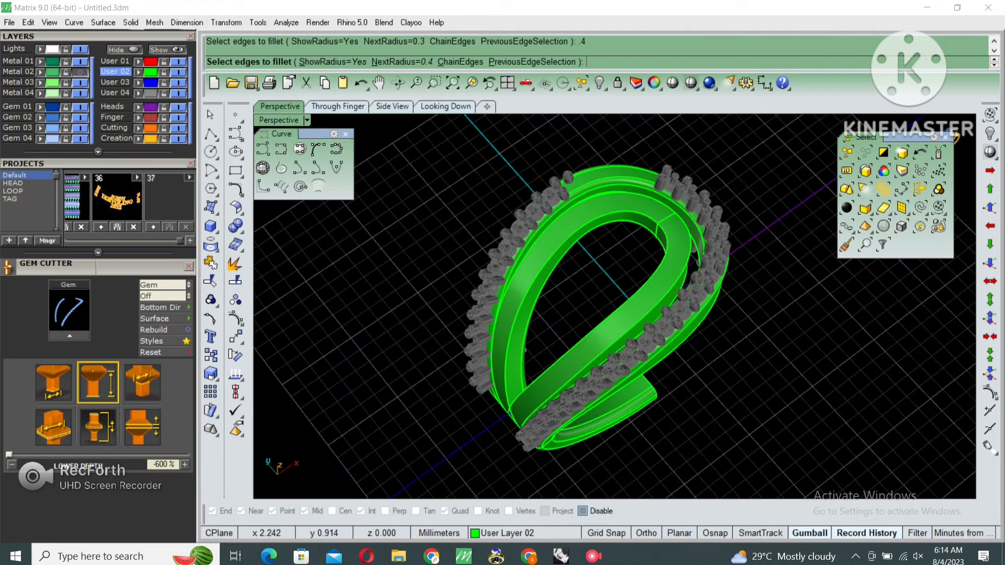
left_click(578, 348)
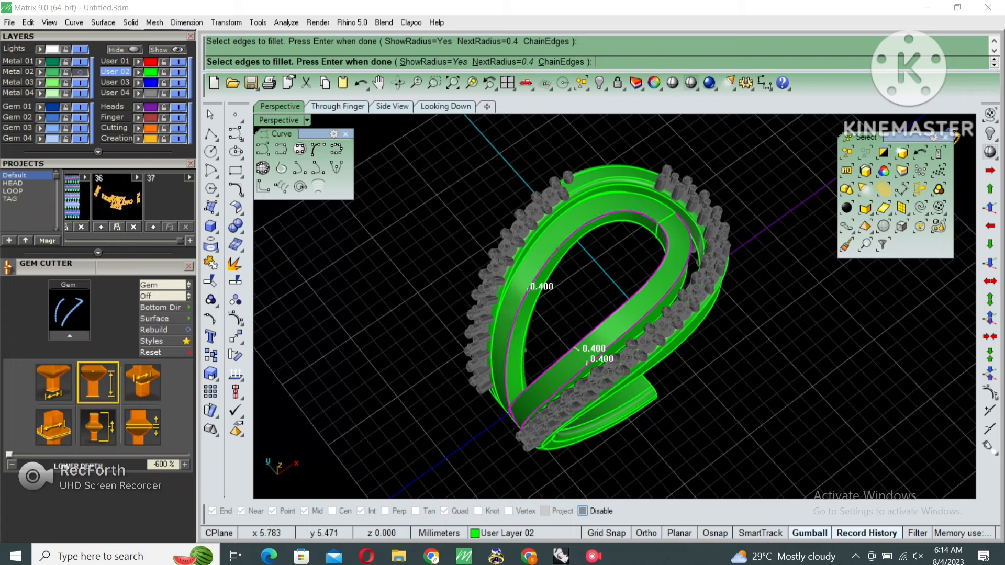
key("Return")
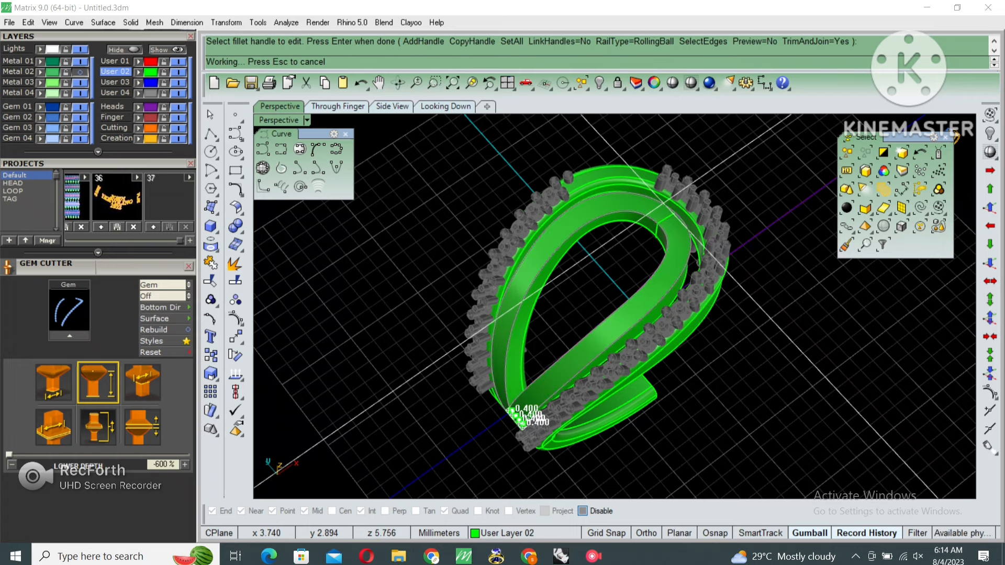
key("Return")
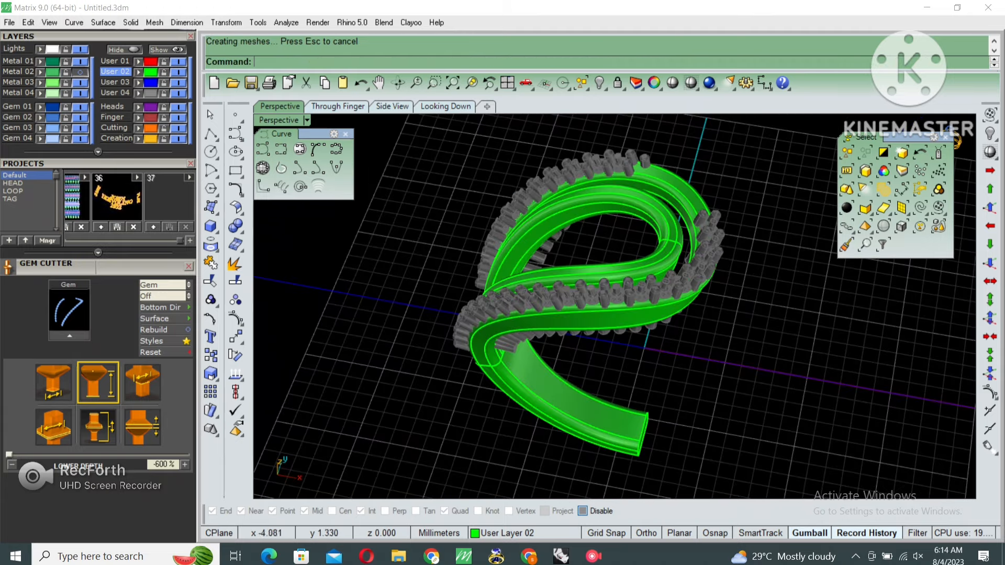
Step: Unlock the locked objects and Boolean subtract the gem cutters from the gem-set outer band
right_click_drag(648, 312, 659, 280)
key("ctrl+alt+l")
scroll(660, 279, "up", 4)
left_click(652, 266)
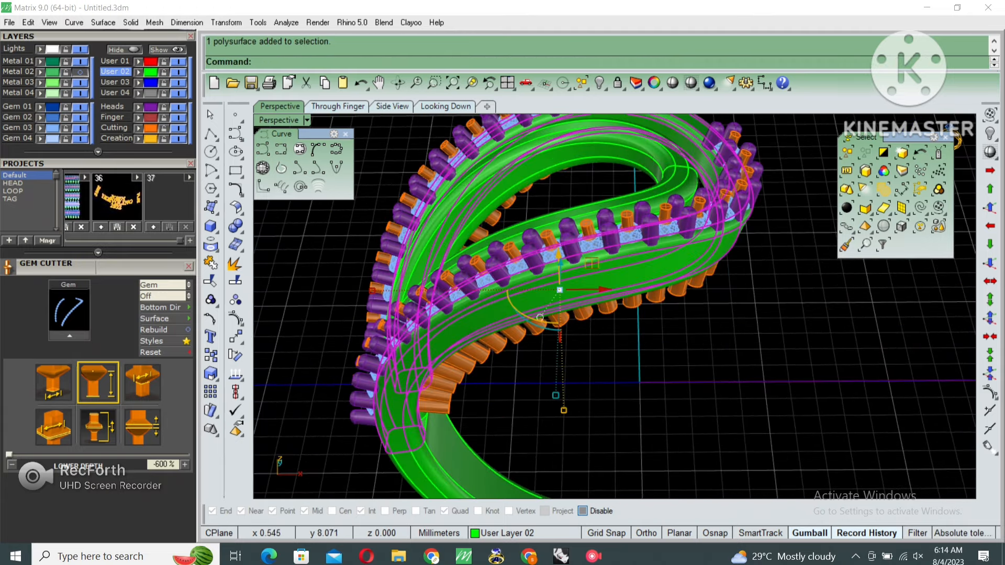
key("Return")
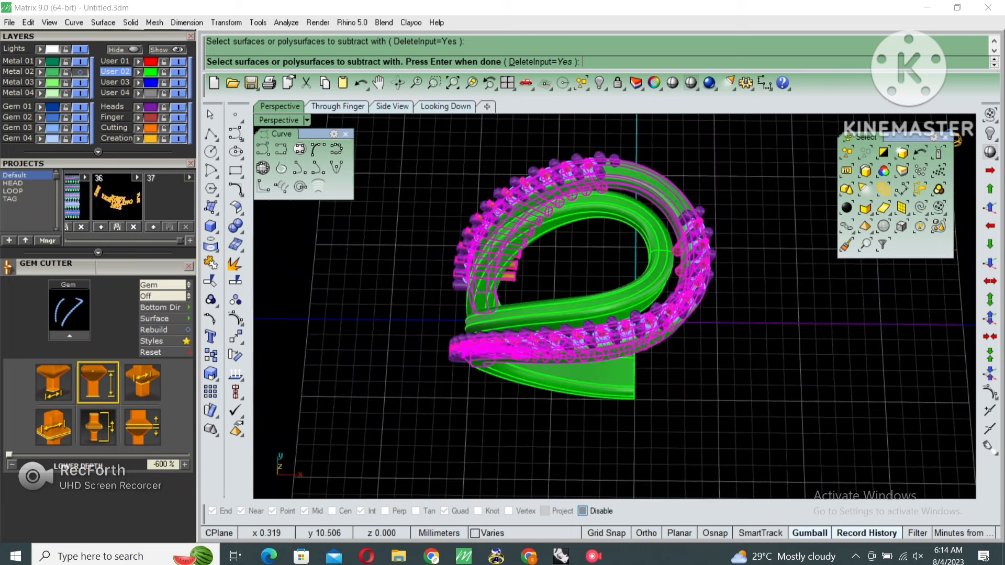
key("Return")
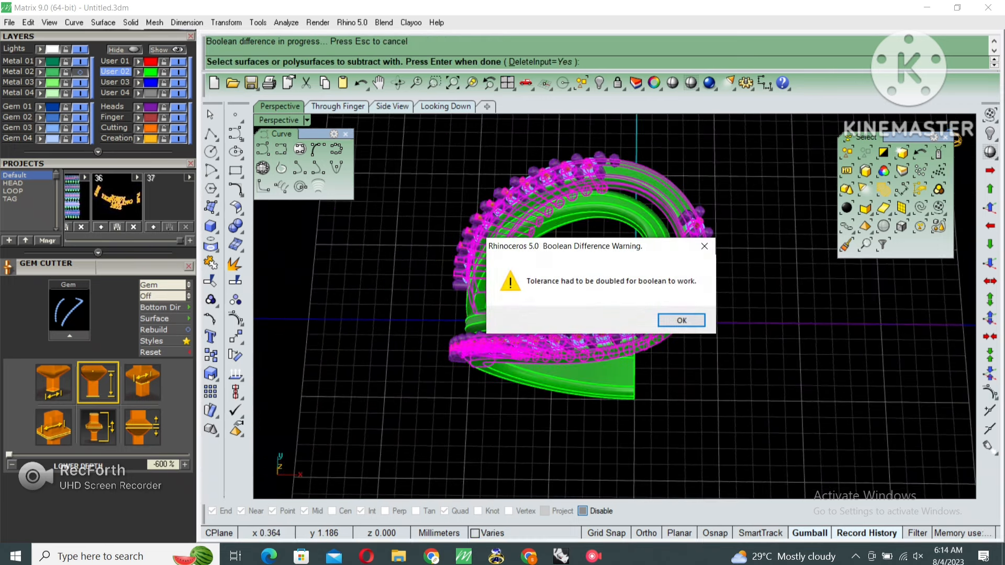
key("Return")
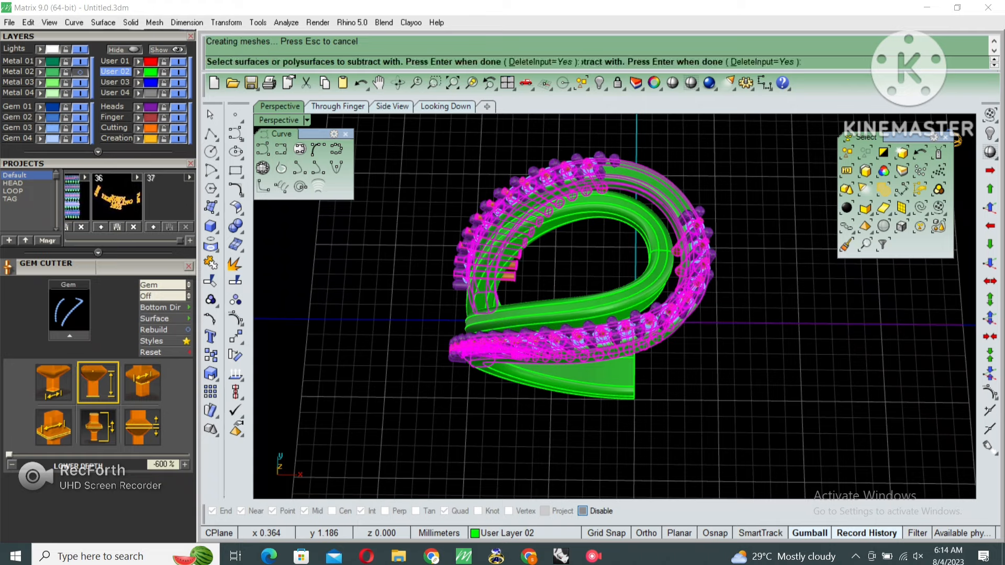
Step: Rotate a copy of the entire half ring, including gems and prongs, 180 degrees about the origin
right_click_drag(646, 291, 652, 308)
scroll(649, 309, "down", 6)
key("ctrl+a")
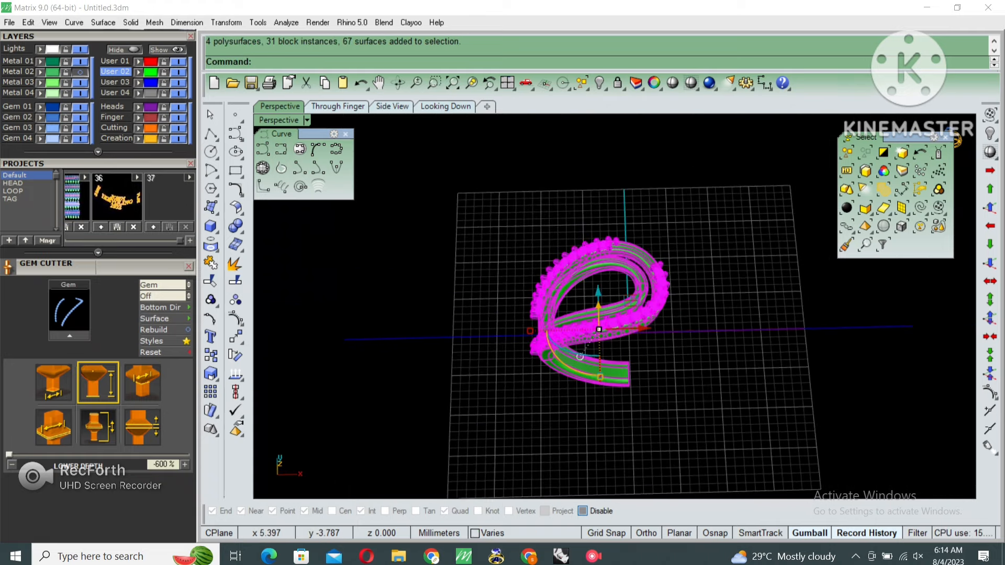
key("ctrl+r")
type("0")
key("Return")
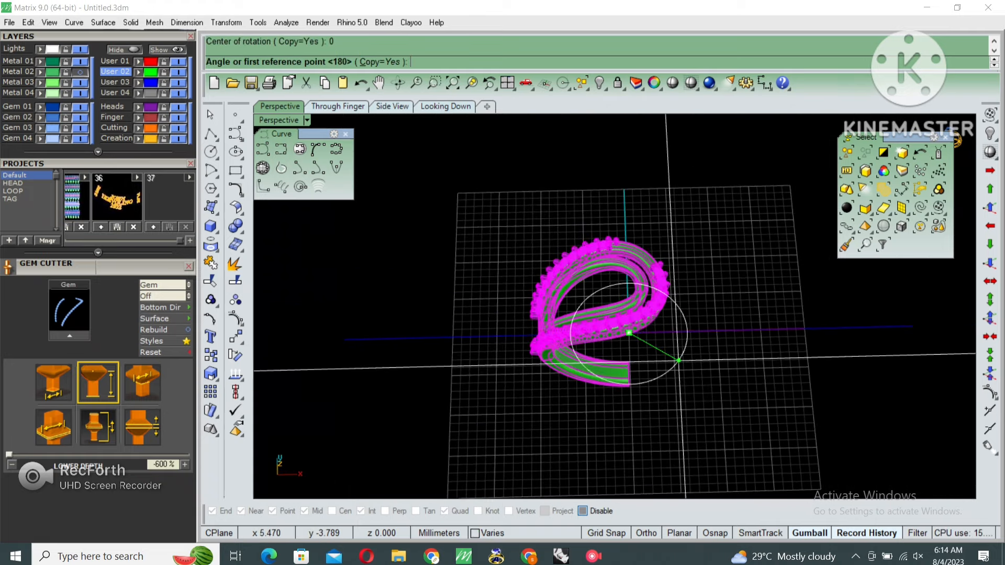
key("Return")
key("Return")
key("Escape")
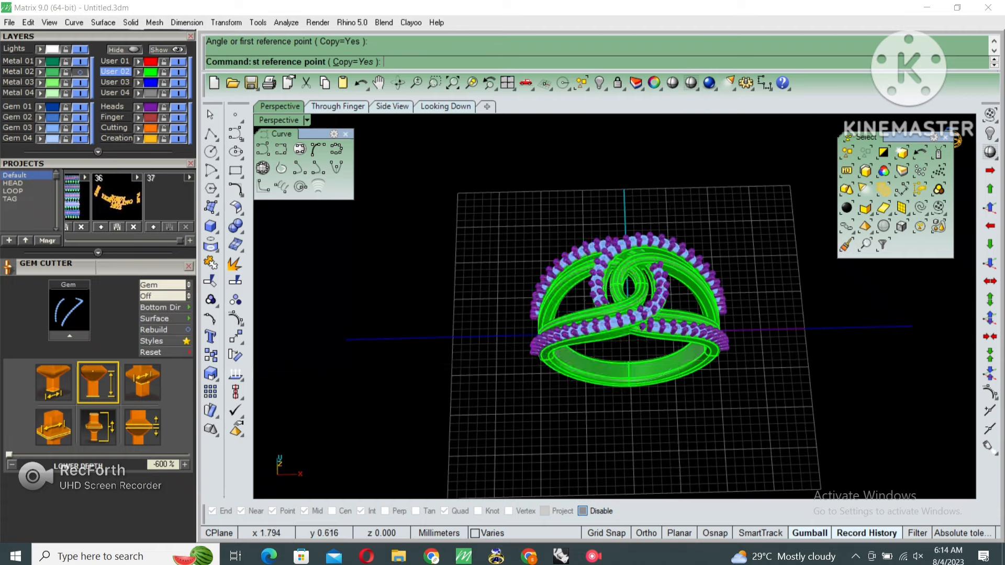
right_click_drag(645, 326, 581, 335)
key("Delete")
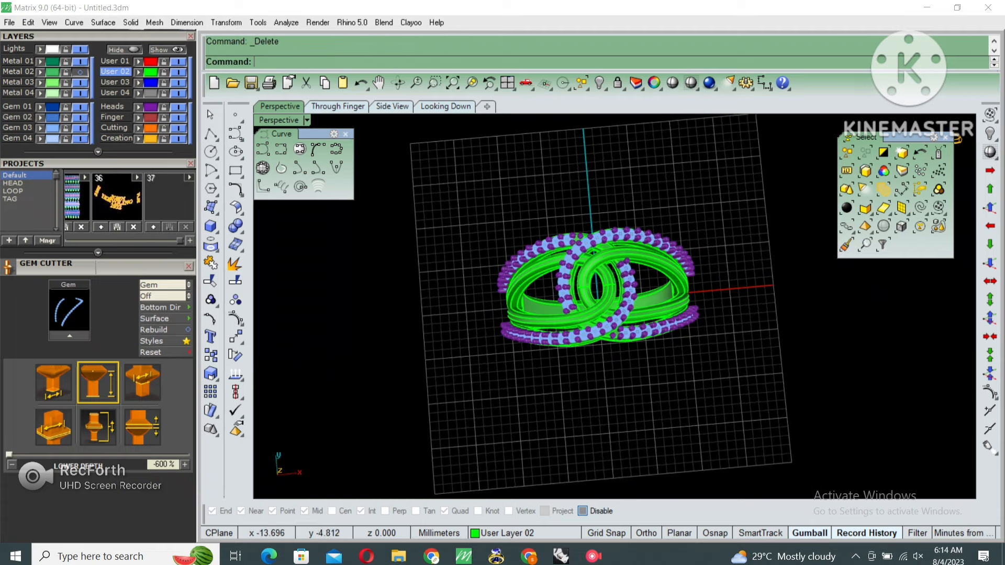
Step: Move all User 02 bands and Heads prongs to the Metal 01 layer and display the viewport in Working Shade
right_click(139, 73)
right_click(138, 107)
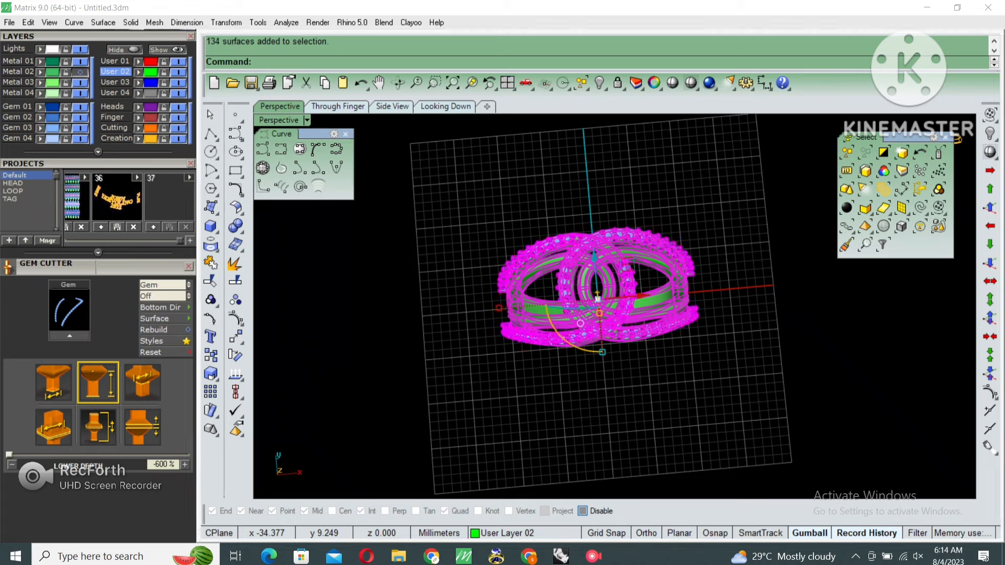
left_click(40, 61)
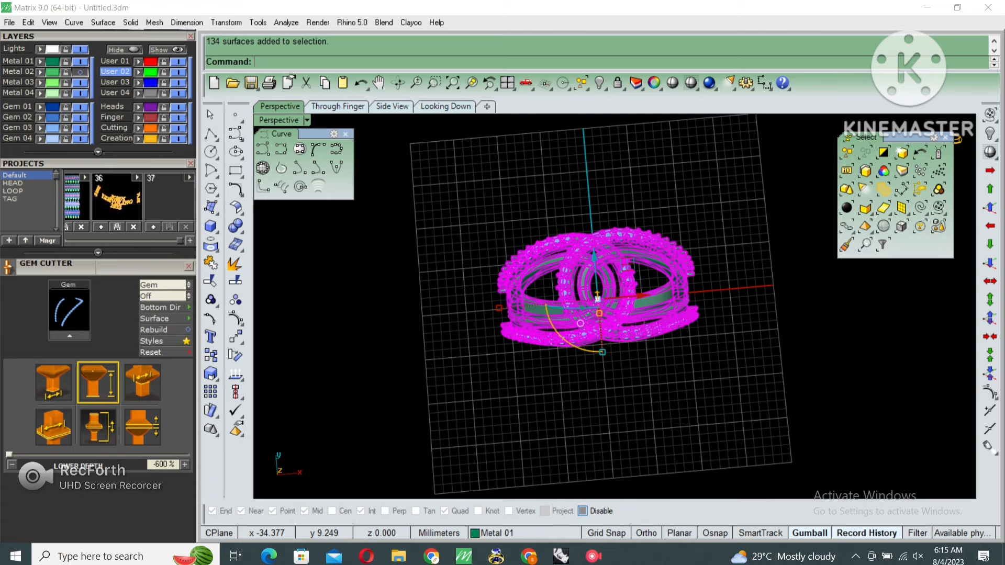
scroll(98, 286, "up", 4)
scroll(98, 286, "up", 3)
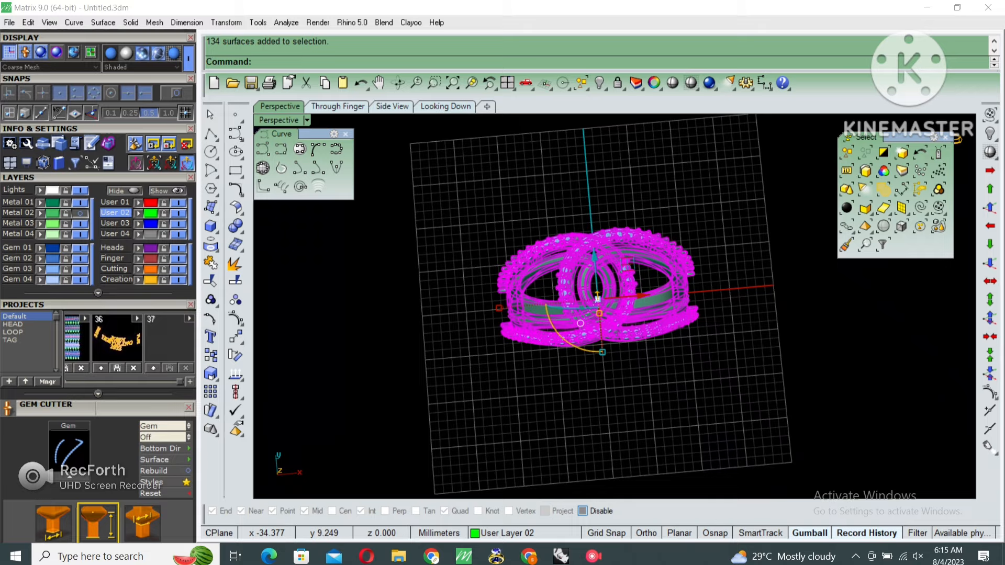
left_click(528, 191)
Step: Examine the complete shaded crossover ring from the front, side and above, checking the gem-set bands and crossing loops
right_click_drag(546, 340, 707, 280)
scroll(595, 323, "up", 4)
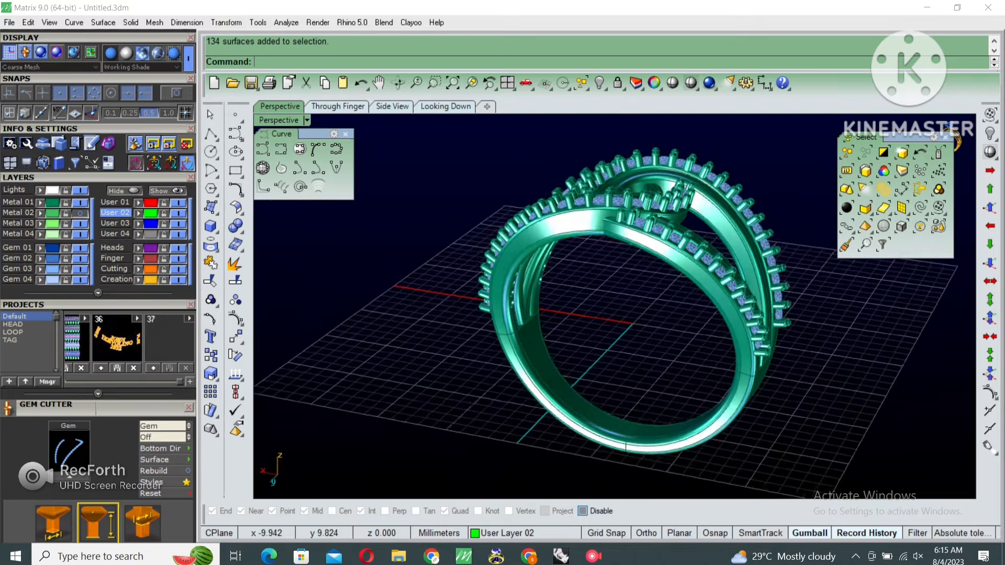
right_click_drag(681, 319, 741, 230)
right_click_drag(717, 193, 667, 288)
right_click_drag(660, 204, 531, 348)
scroll(531, 349, "down", 4)
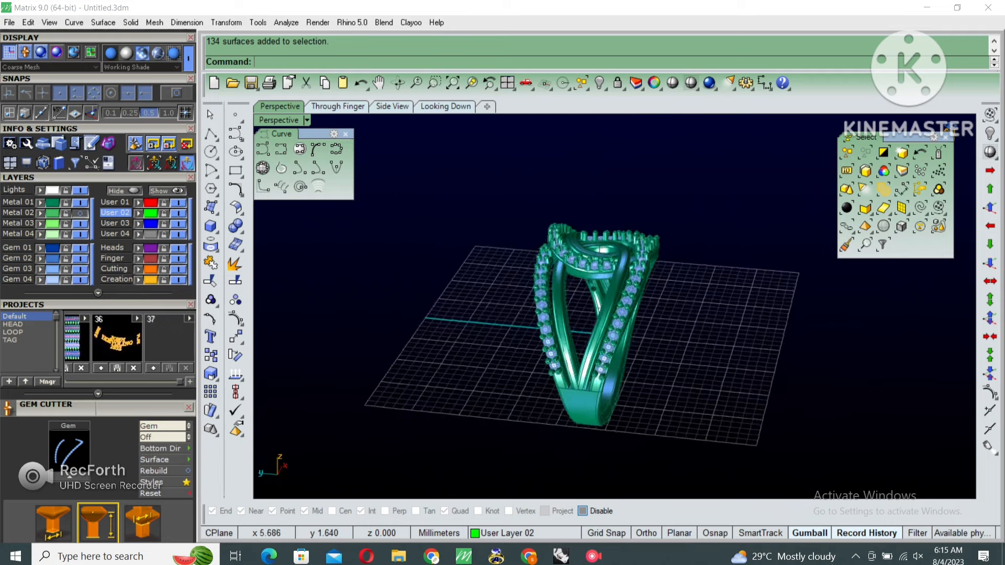
right_click_drag(649, 214, 714, 348)
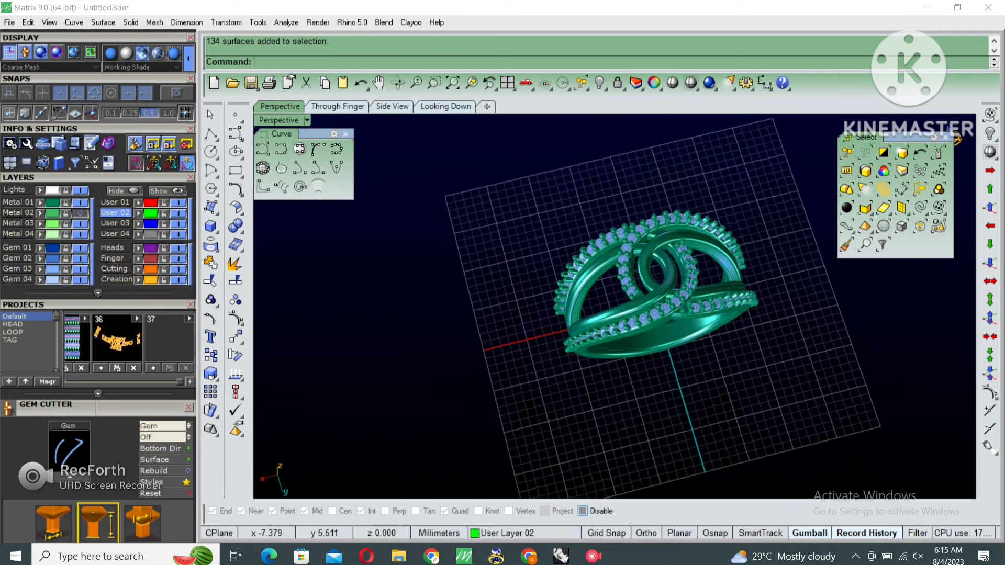
scroll(696, 324, "up", 6)
right_click_drag(691, 317, 811, 329)
right_click_drag(628, 314, 722, 283)
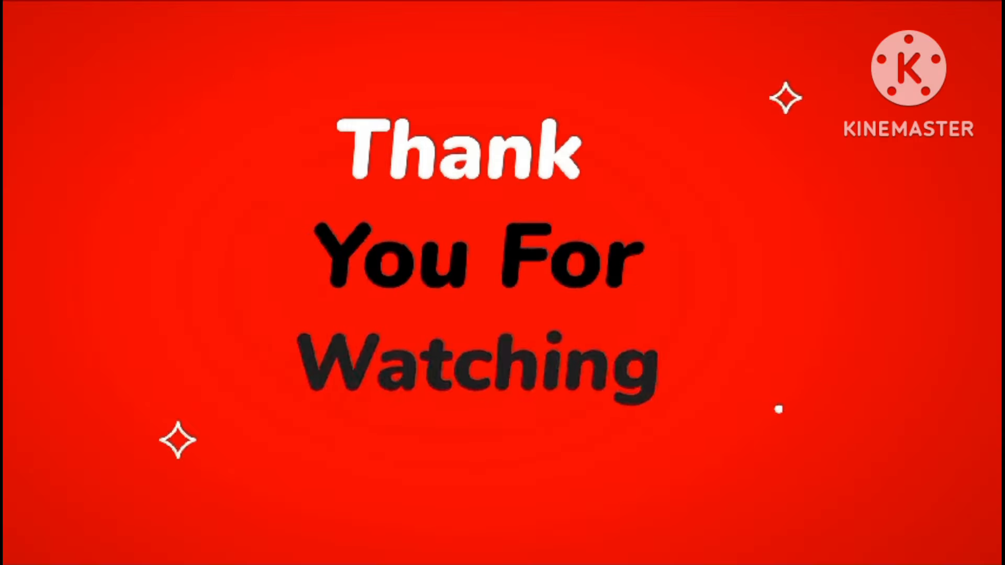